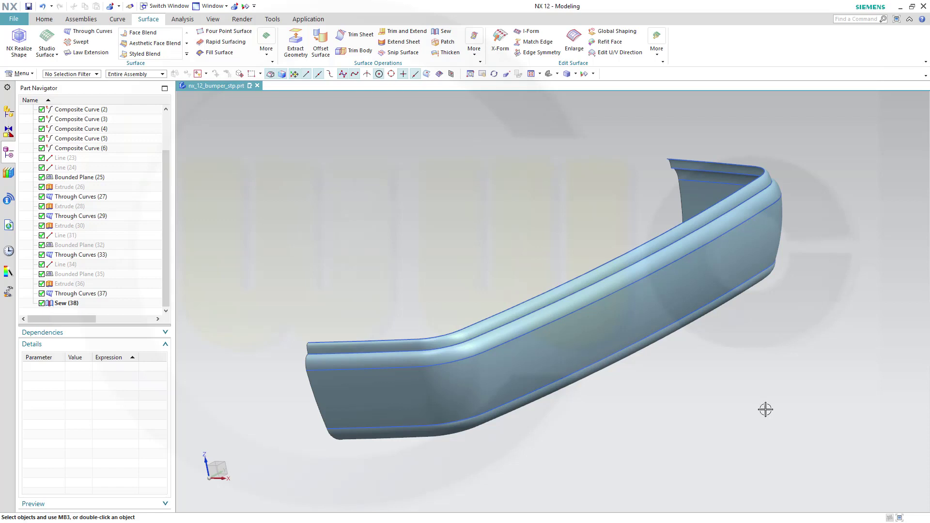
Replay the bumper's features from the first timestamp, advancing one at a time through the six composite curves to Line (24)
middle_click_drag(666, 397, 668, 424)
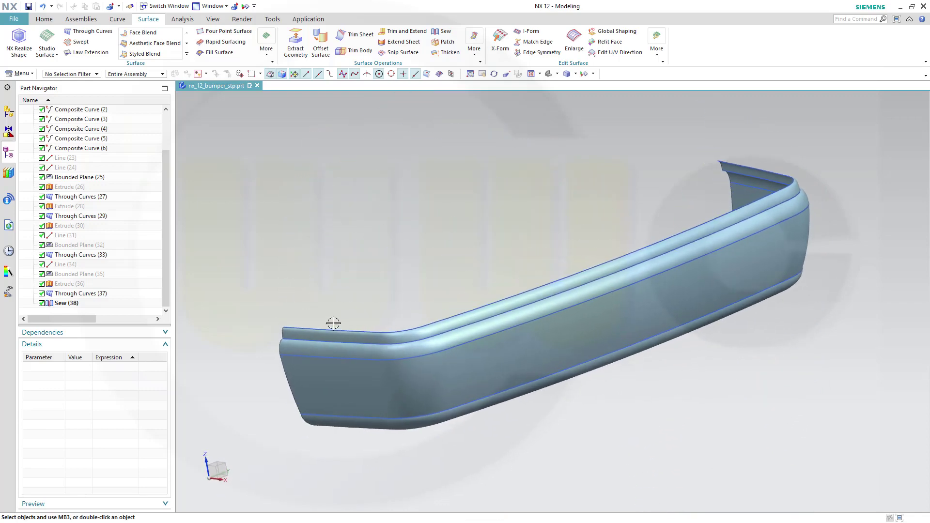
left_click(235, 6)
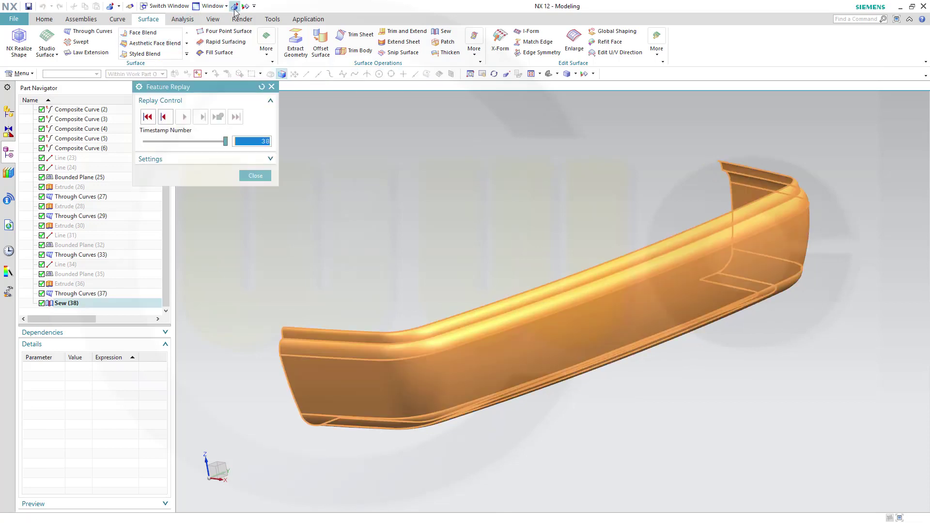
left_click(148, 117)
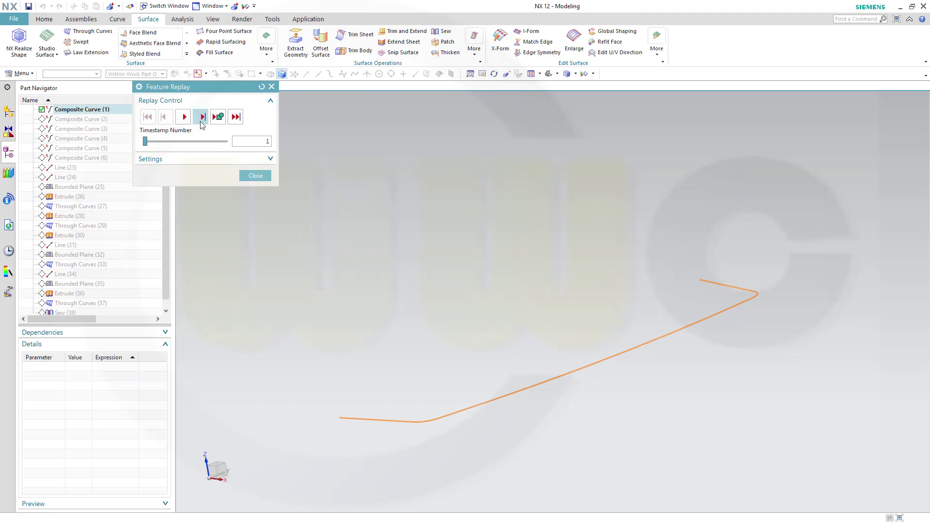
left_click(202, 118)
left_click(202, 117)
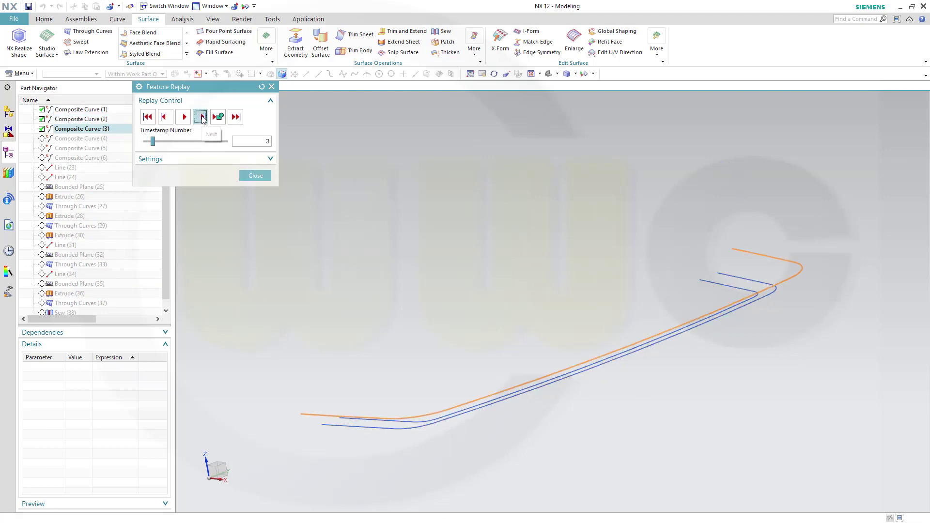
left_click(202, 118)
left_click(202, 117)
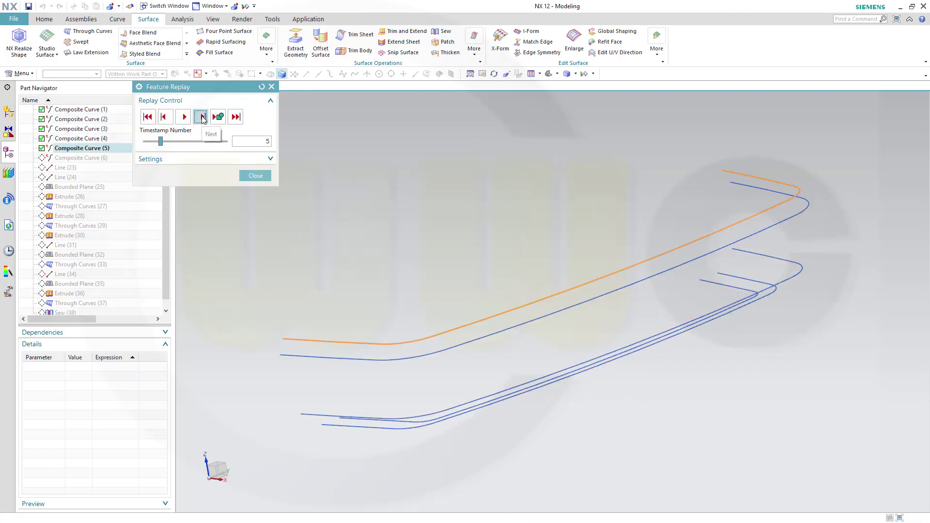
left_click(202, 117)
left_click(202, 117)
left_click(202, 117)
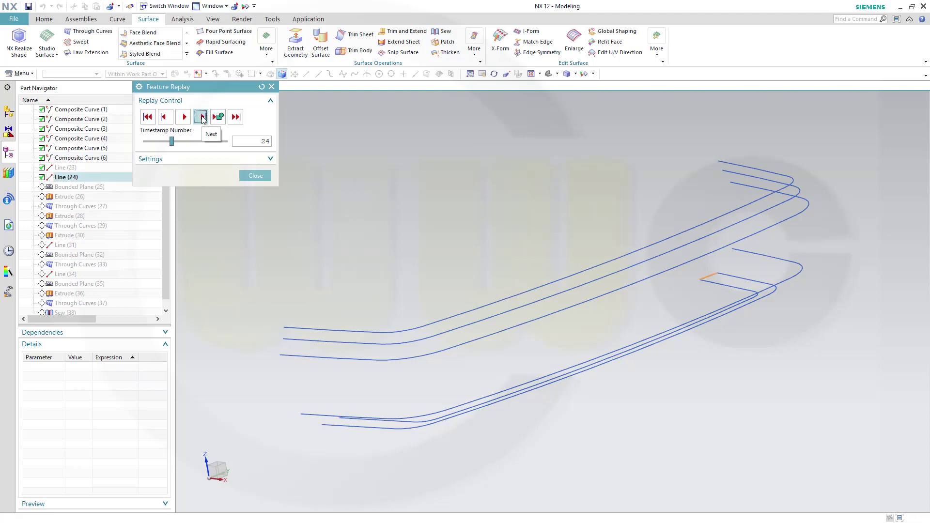
Continue the feature replay through the bottom bounded plane and helper extrude to Through Curves (27), examining the lower rounded surface
left_click(202, 118)
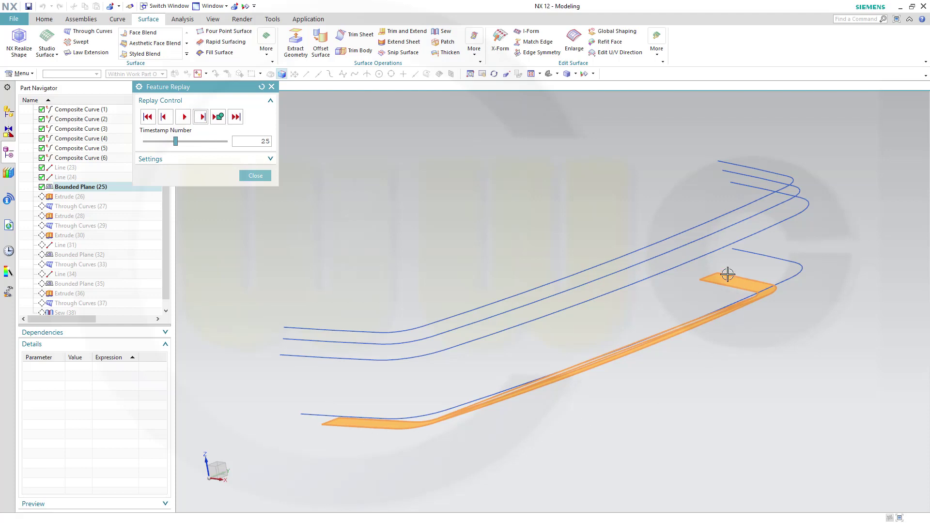
left_click(202, 117)
middle_click_drag(586, 480, 606, 442)
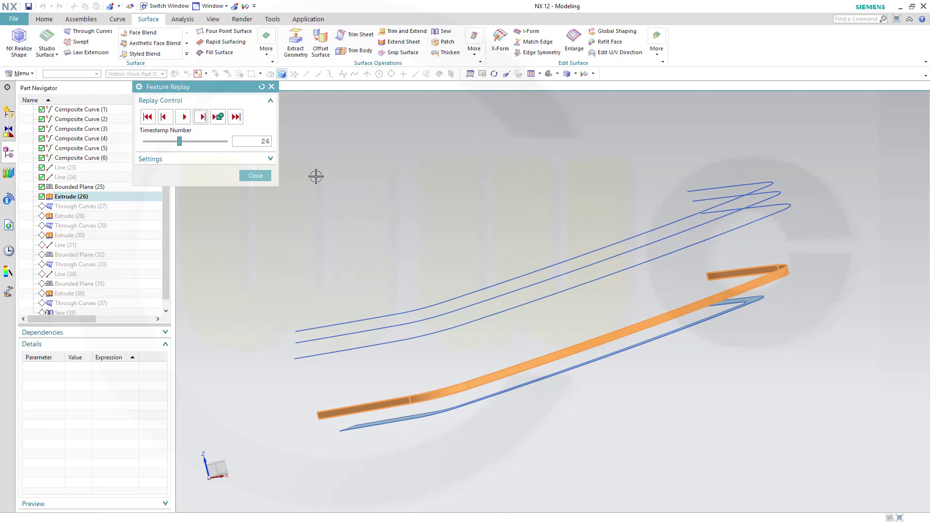
left_click(202, 118)
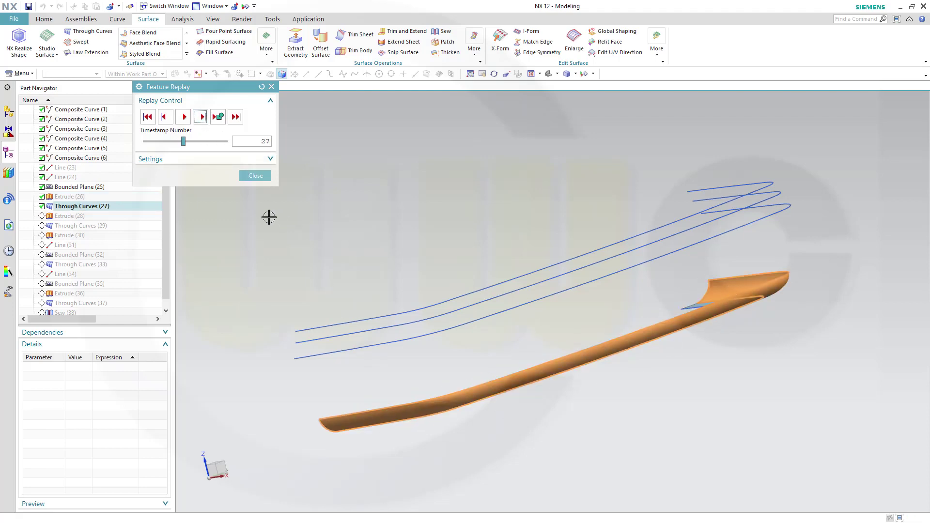
middle_click_drag(378, 241, 417, 241)
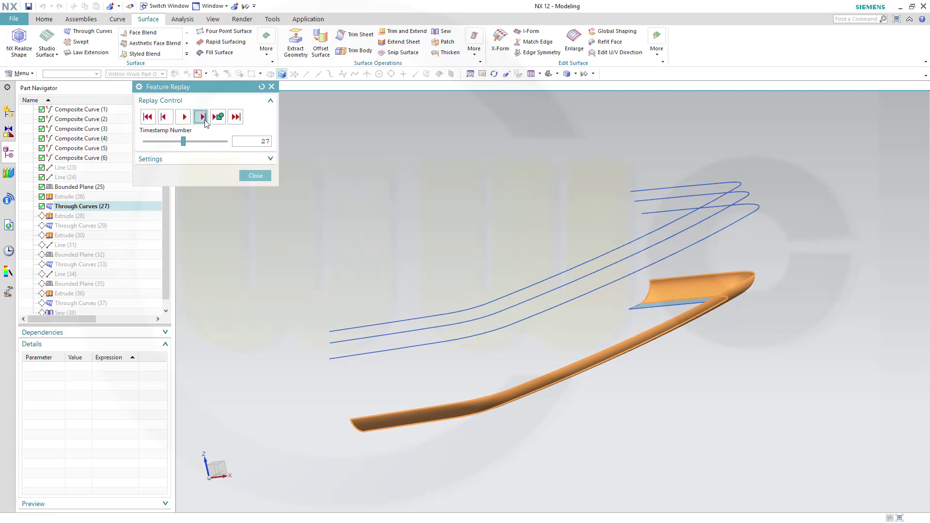
Advance the replay through Extrude (28) to Through Curves (29) and inspect the bumper's main front surface
left_click(202, 118)
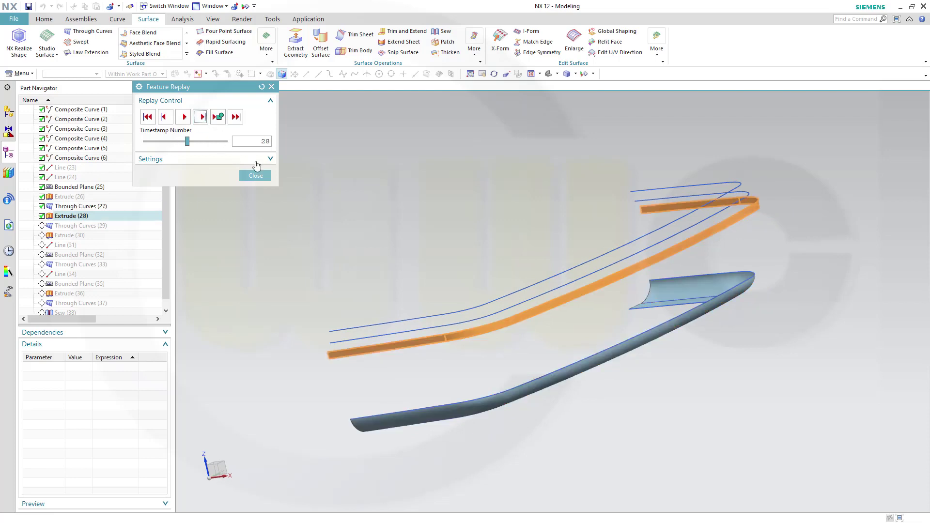
mouse_move(441, 232)
middle_mouse_down()
mouse_move(492, 220)
mouse_move(432, 218)
middle_mouse_up()
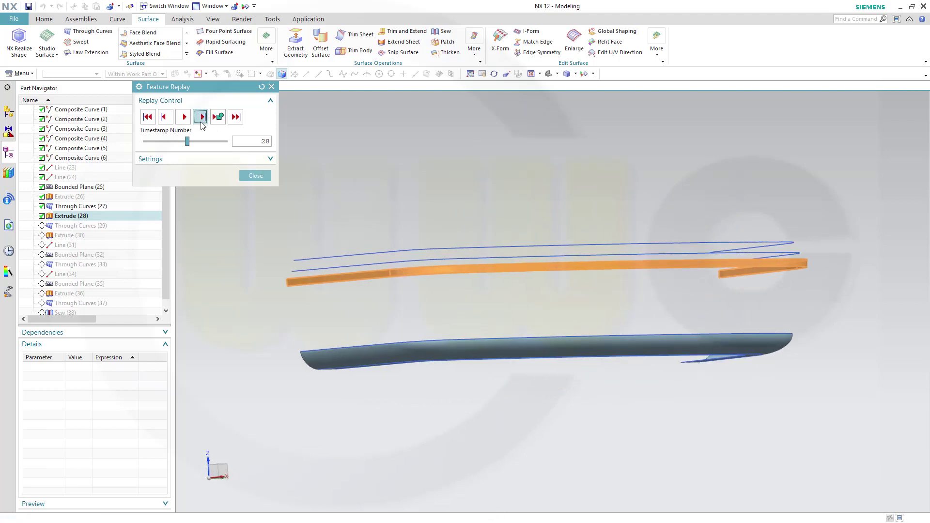
left_click(202, 118)
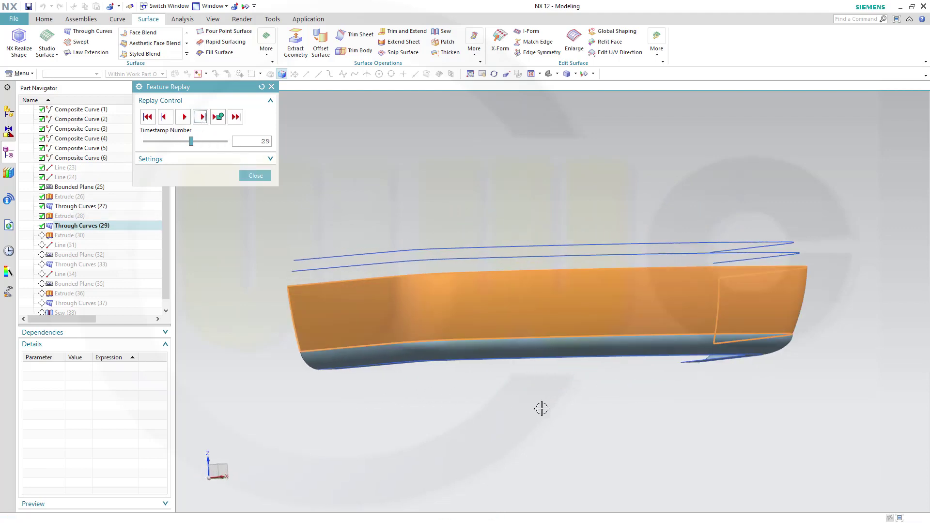
mouse_move(542, 408)
middle_mouse_down()
mouse_move(562, 410)
mouse_move(556, 416)
middle_mouse_up()
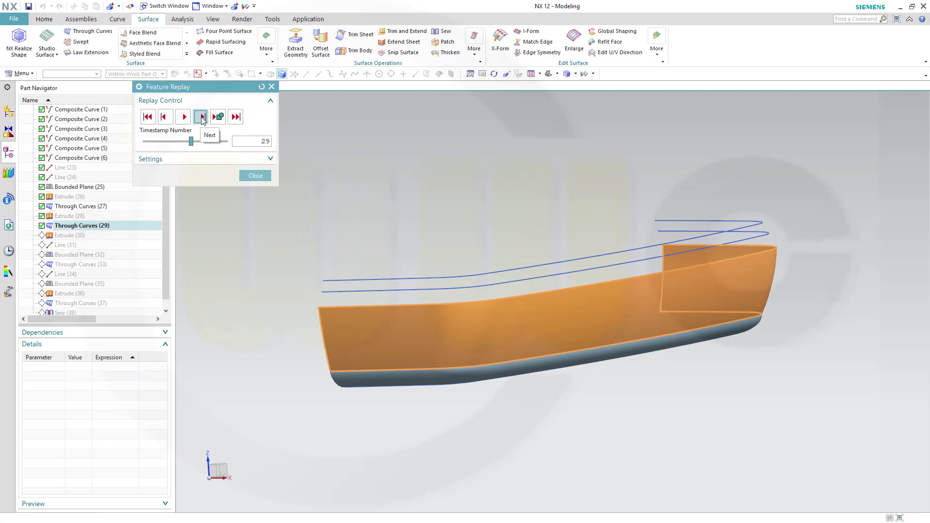
Advance the replay from Extrude (30) to Through Curves (33), examining how the upper rounded surface is built
left_click(201, 117)
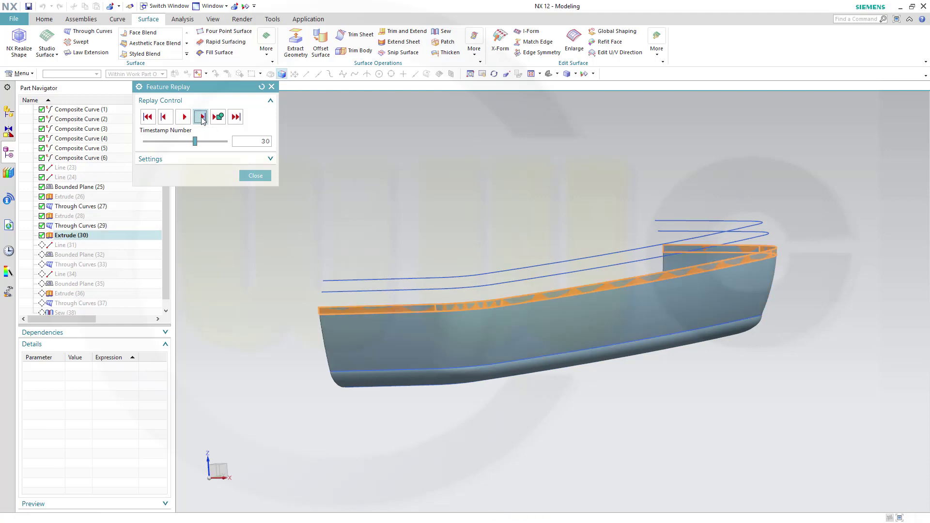
middle_click_drag(457, 261, 465, 260)
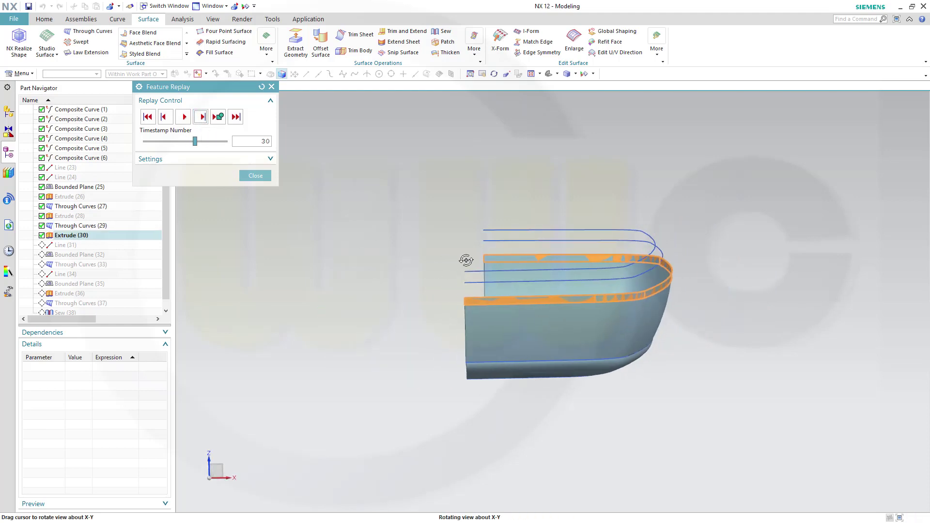
left_click(201, 117)
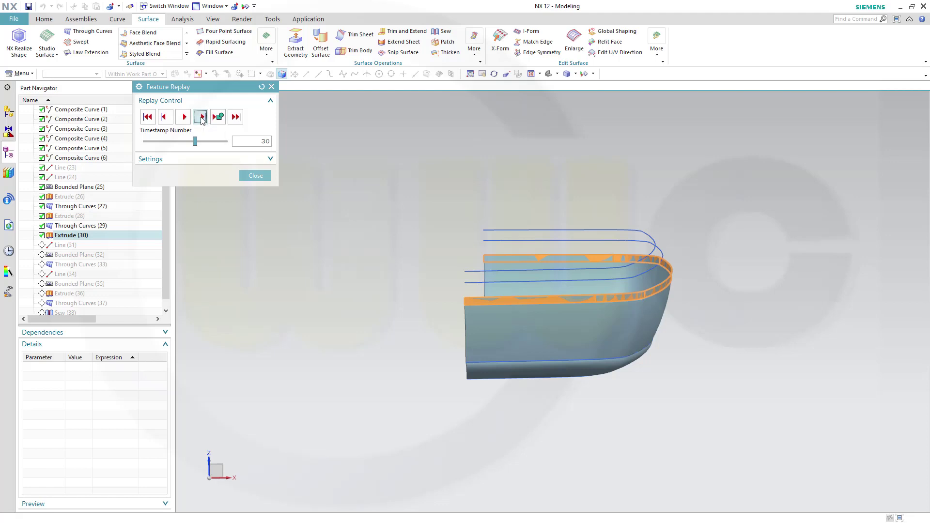
left_click(202, 118)
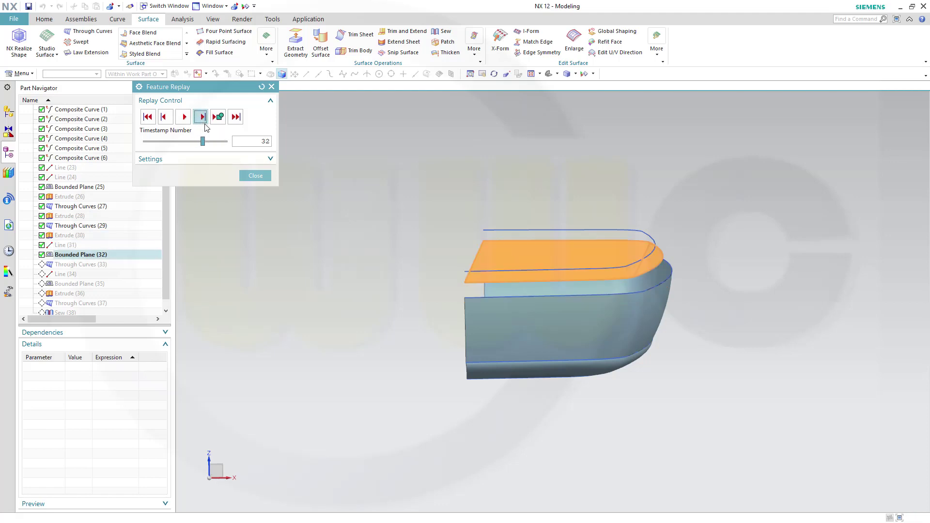
left_click(201, 117)
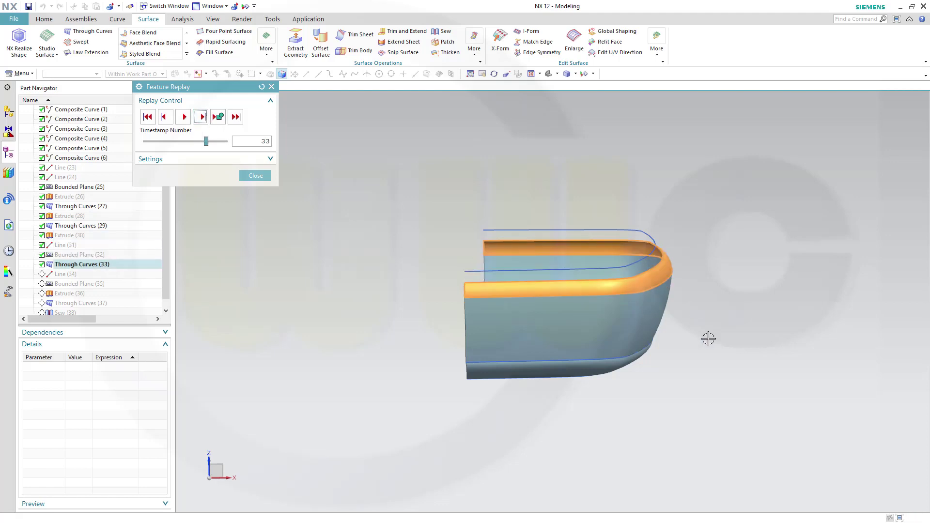
mouse_move(709, 338)
middle_mouse_down()
mouse_move(725, 336)
mouse_move(712, 345)
middle_mouse_up()
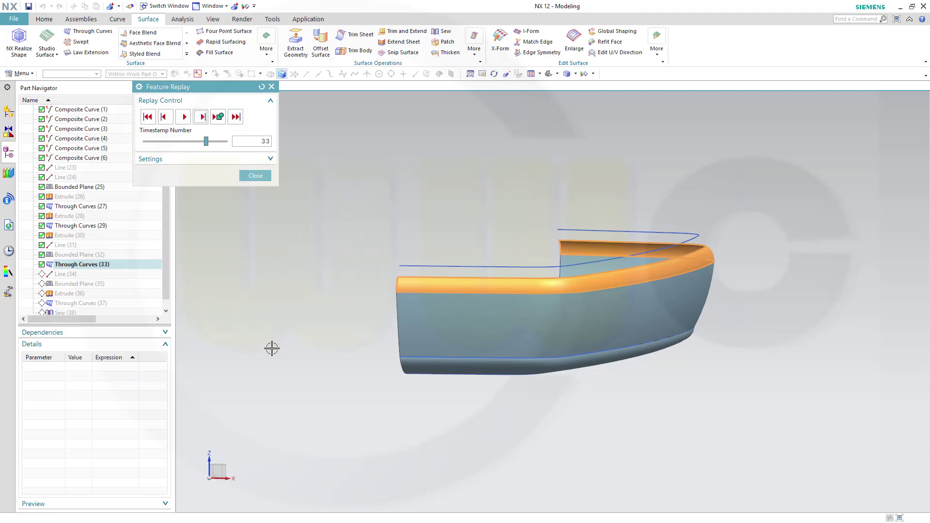
Replay the remaining features from Line (34) to Sew (38) and end the feature replay
left_click(202, 117)
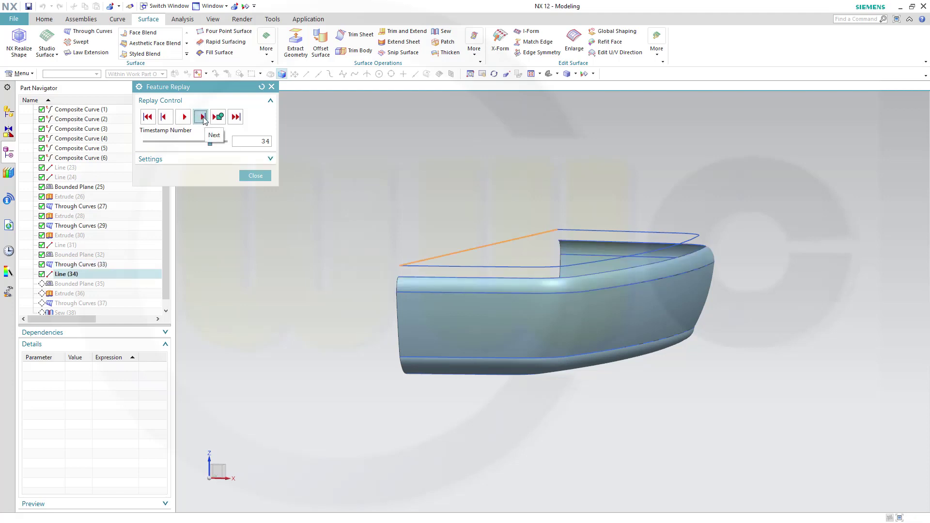
left_click(202, 118)
left_click(202, 117)
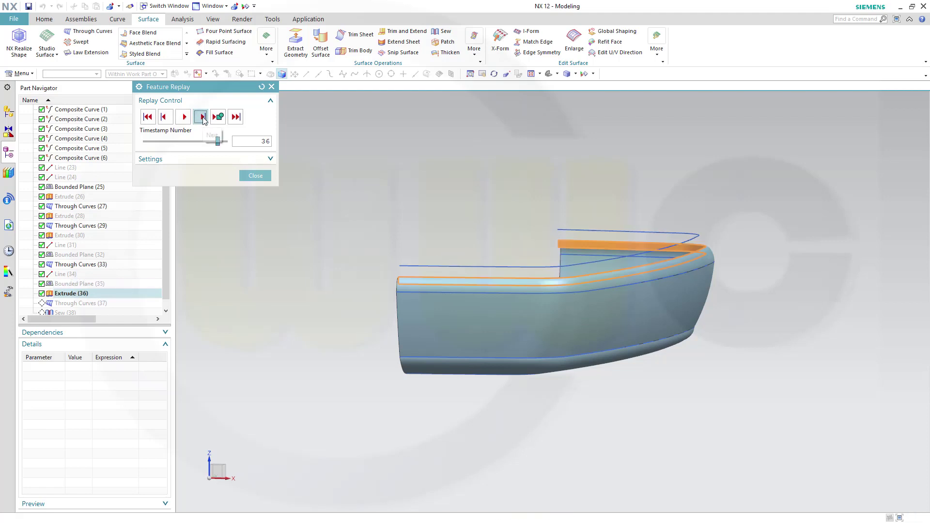
left_click(202, 117)
left_click(202, 118)
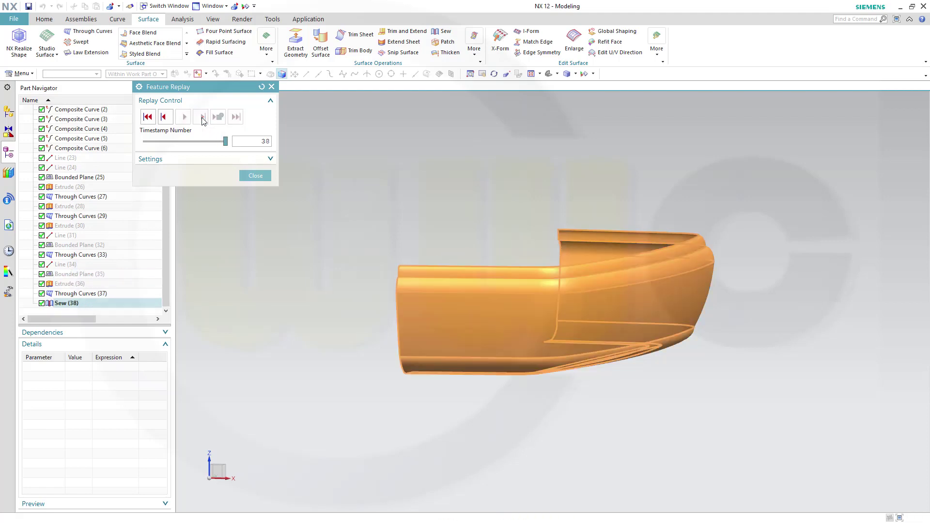
left_click(255, 176)
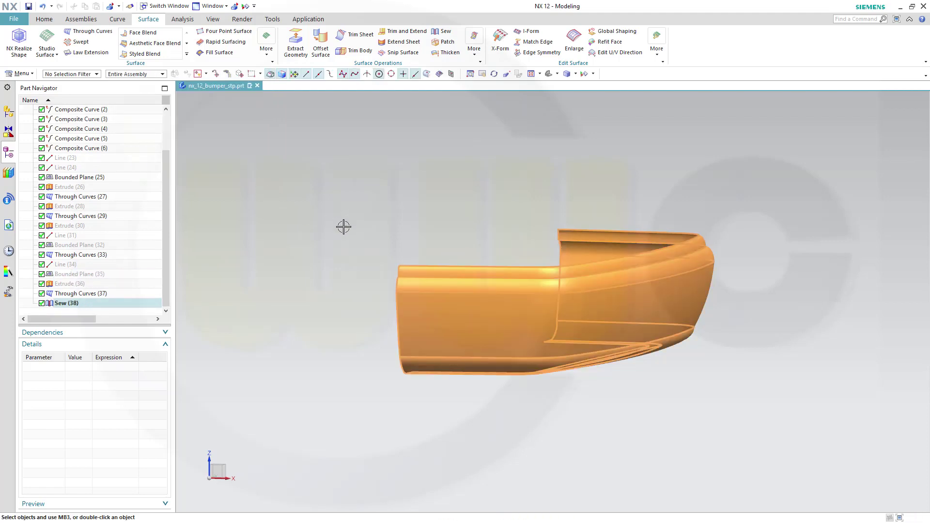
Undo the surface modelling back to the six composite curves
middle_click_drag(419, 233, 402, 244)
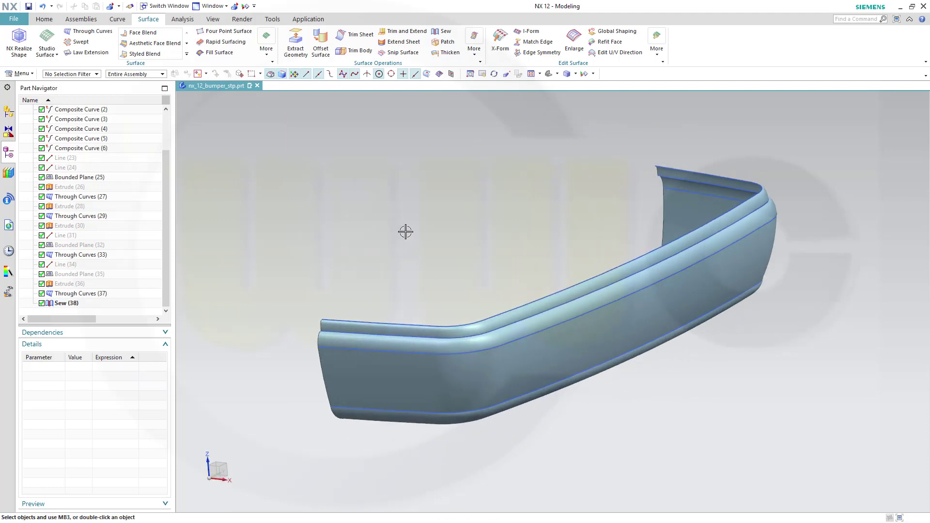
key("ctrl+z")
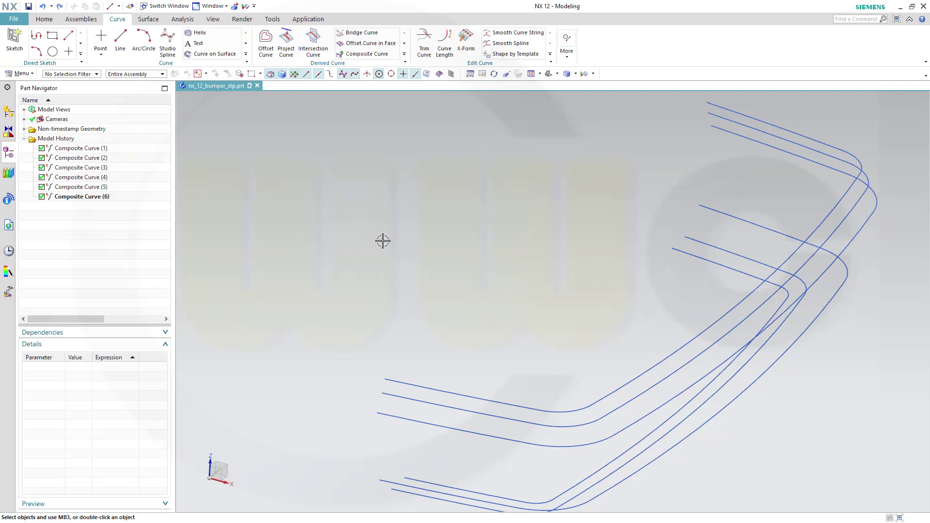
Start a line at the near end point of Composite Curve (2), the outer of the two lowest curves, using the End Point type
left_click(121, 41)
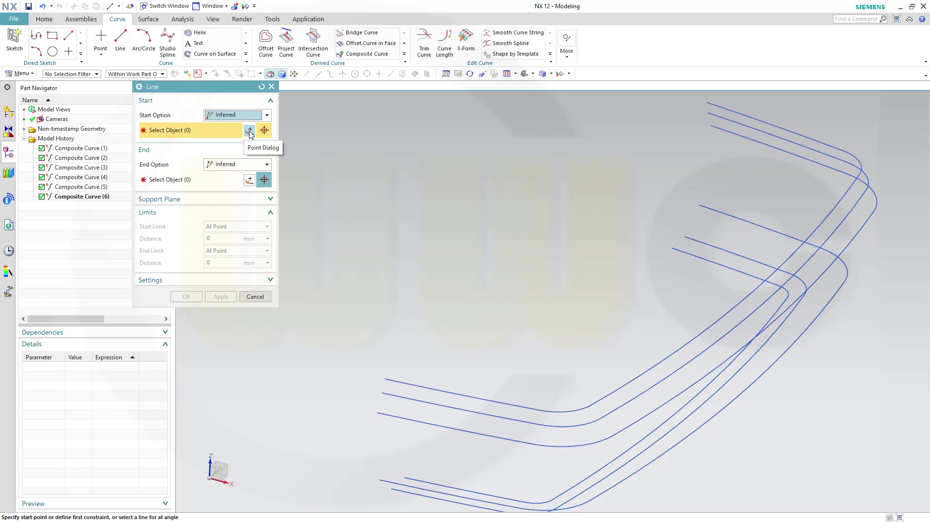
left_click(248, 131)
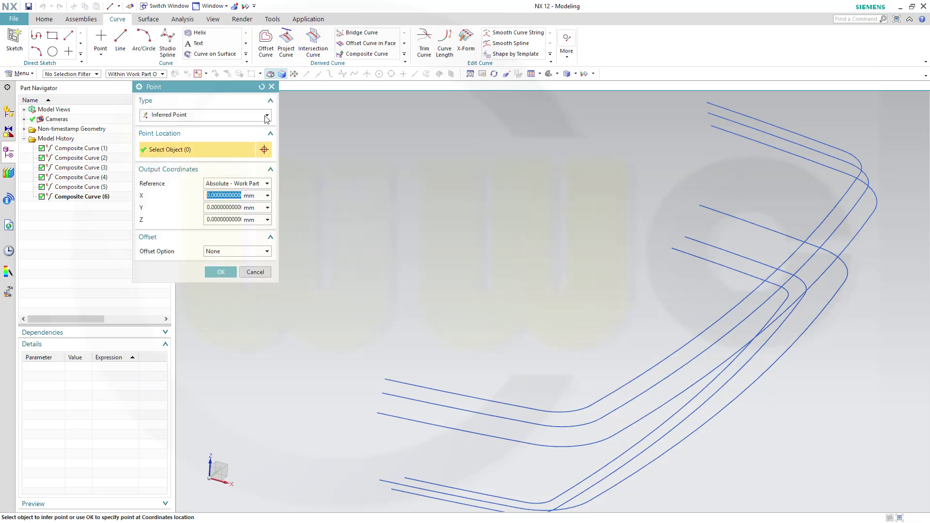
left_click(266, 116)
left_click(243, 155)
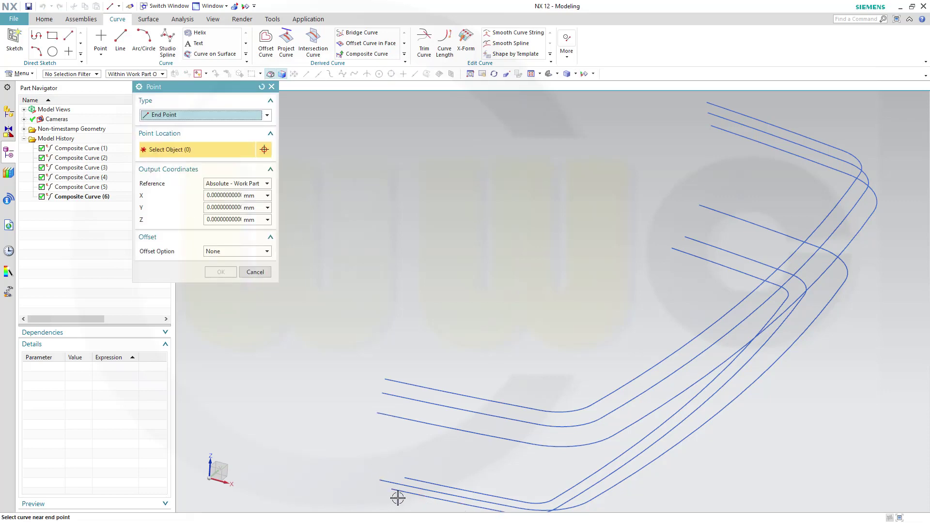
middle_click_drag(433, 435, 428, 434)
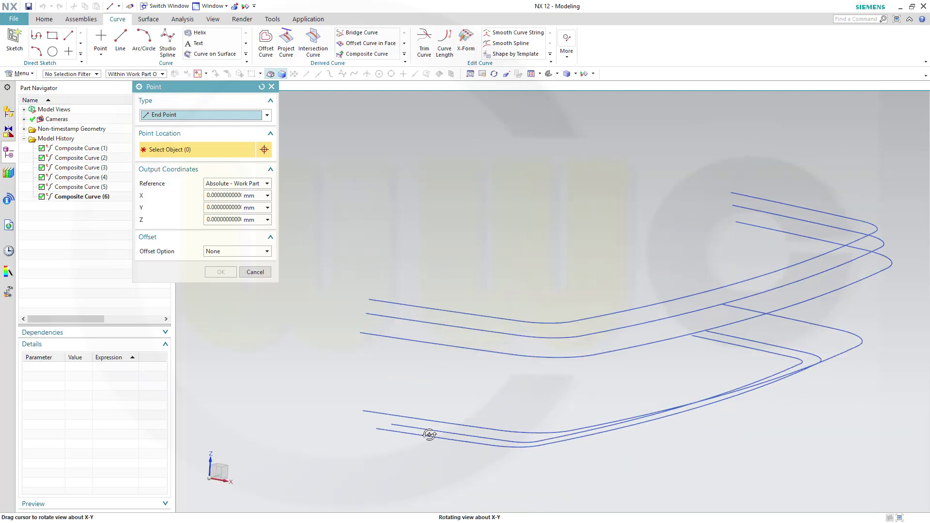
left_click(386, 431)
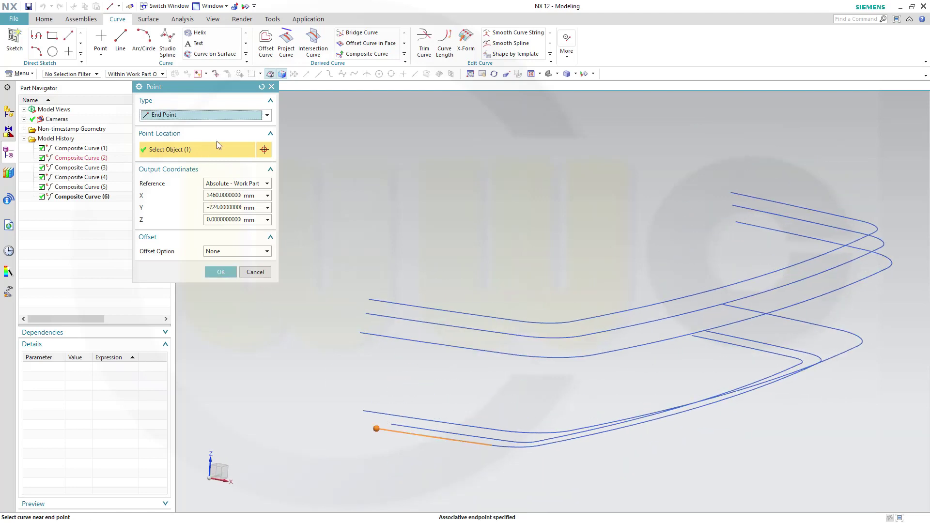
left_click(221, 272)
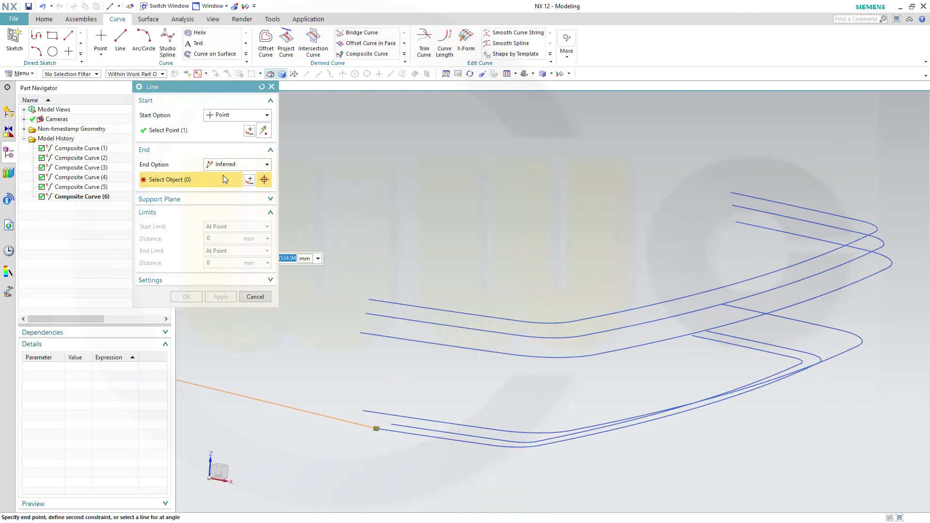
End the line at the near end point of Composite Curve (1) using the End Point type, closing the near gap between the lowest curves
left_click(250, 180)
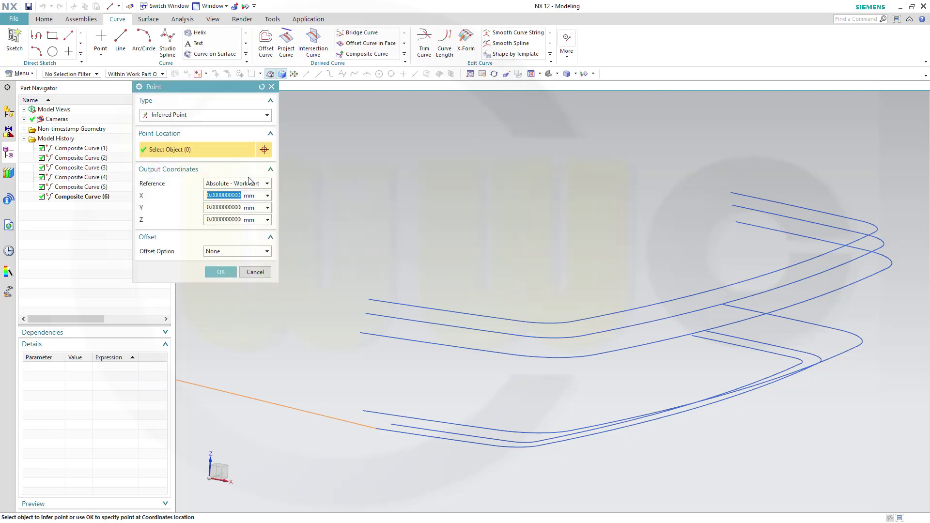
left_click(266, 115)
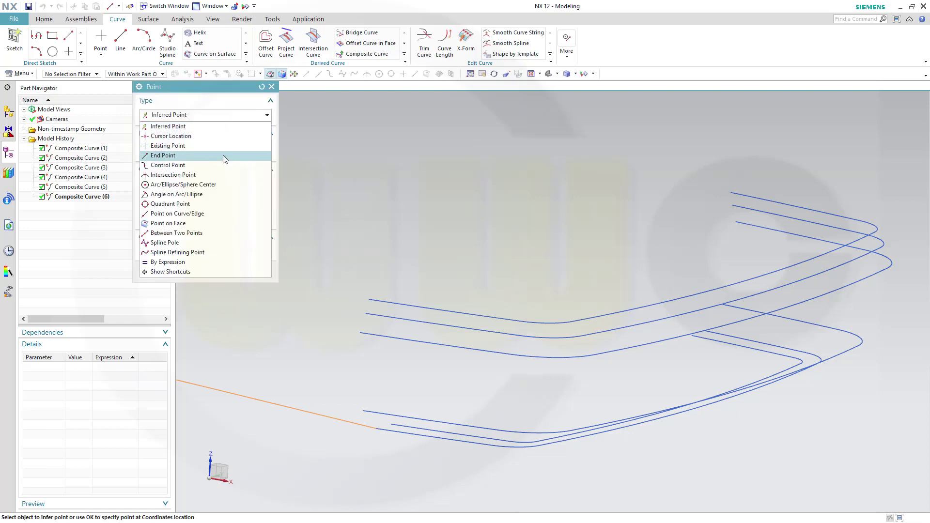
key("Escape")
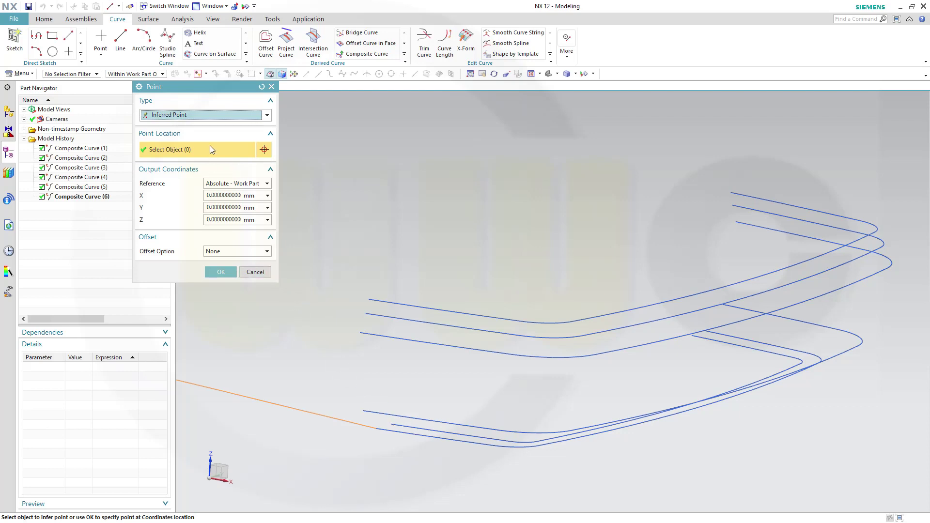
left_click(266, 116)
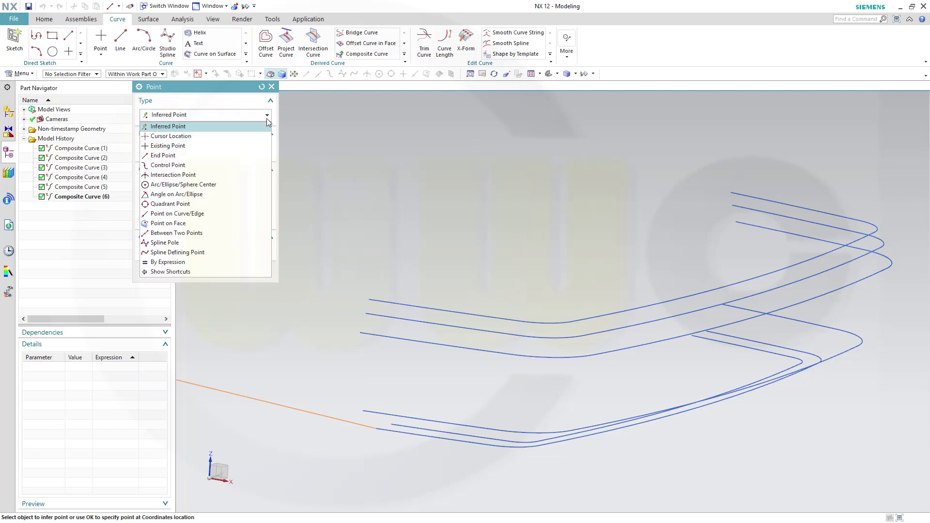
left_click(239, 156)
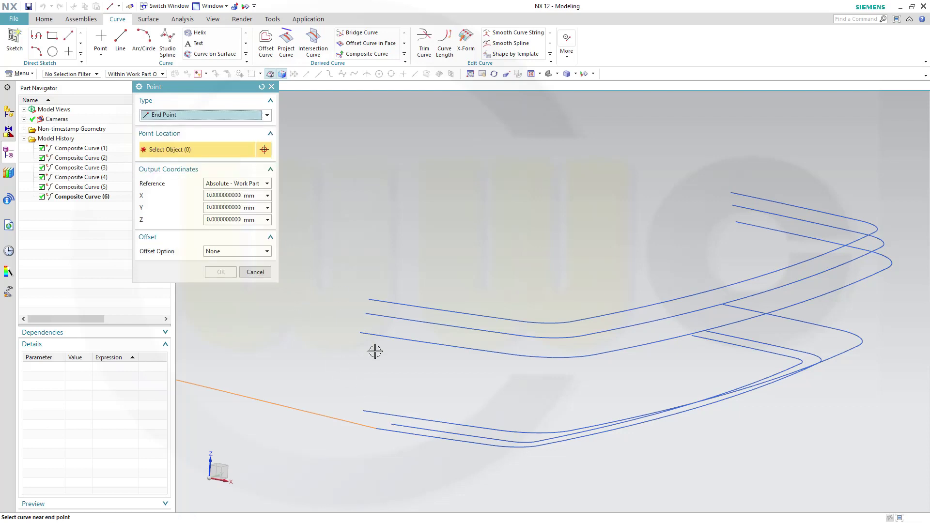
left_click(409, 425)
left_click(227, 273)
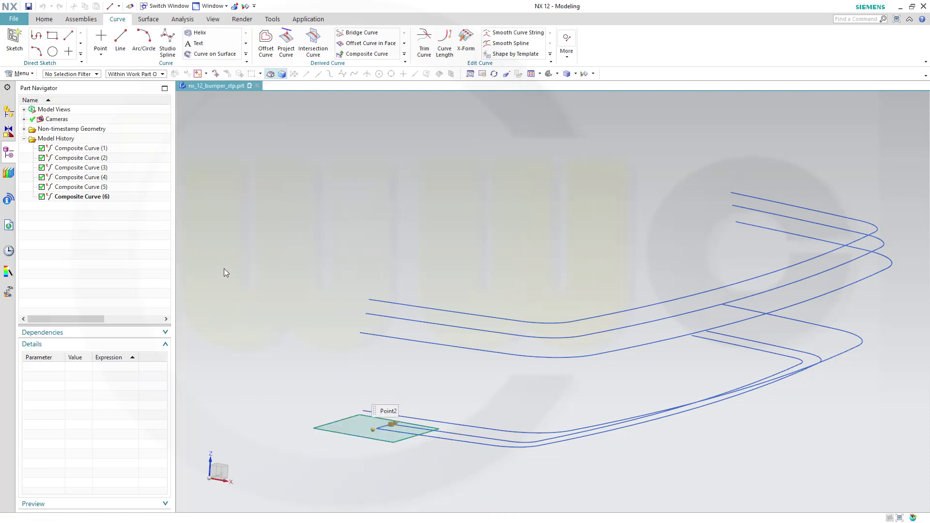
left_click(219, 297)
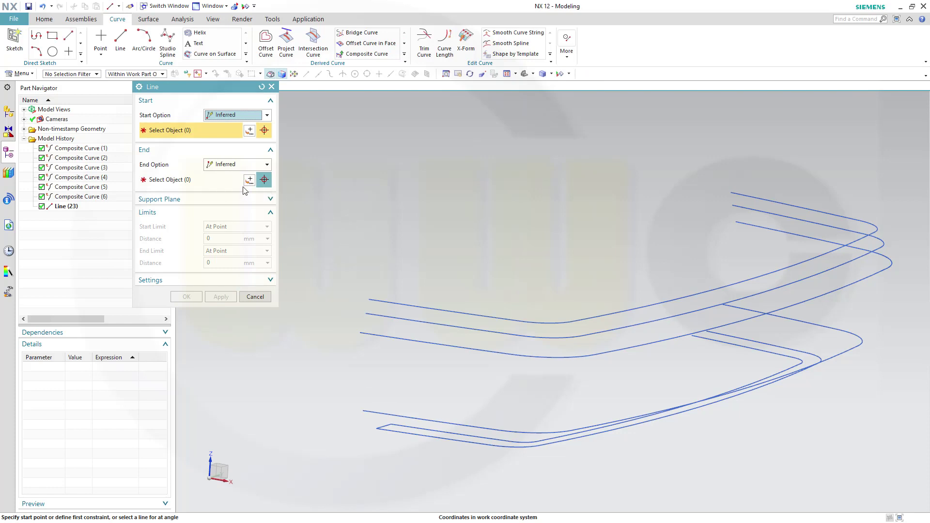
Draw a second line from the far end point of Composite Curve (1) to the far end point of Composite Curve (2), using End Point type
left_click(249, 131)
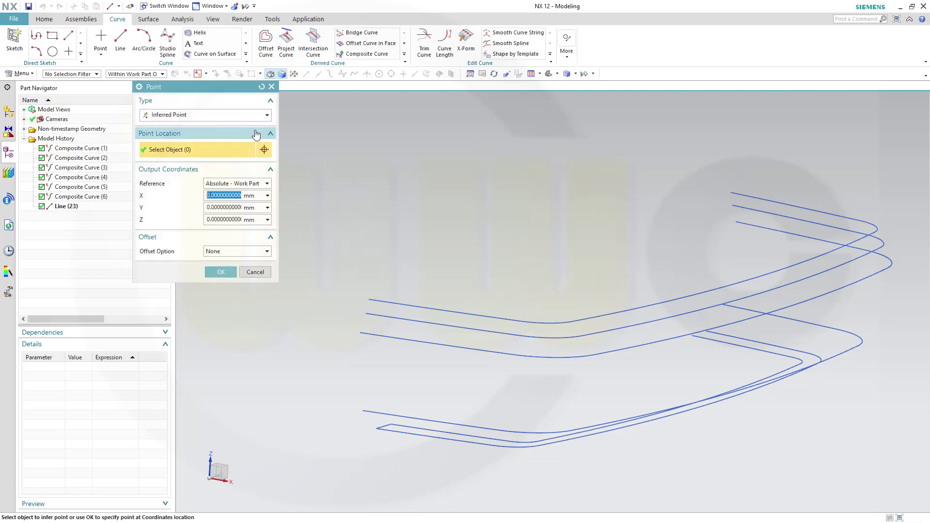
left_click(266, 115)
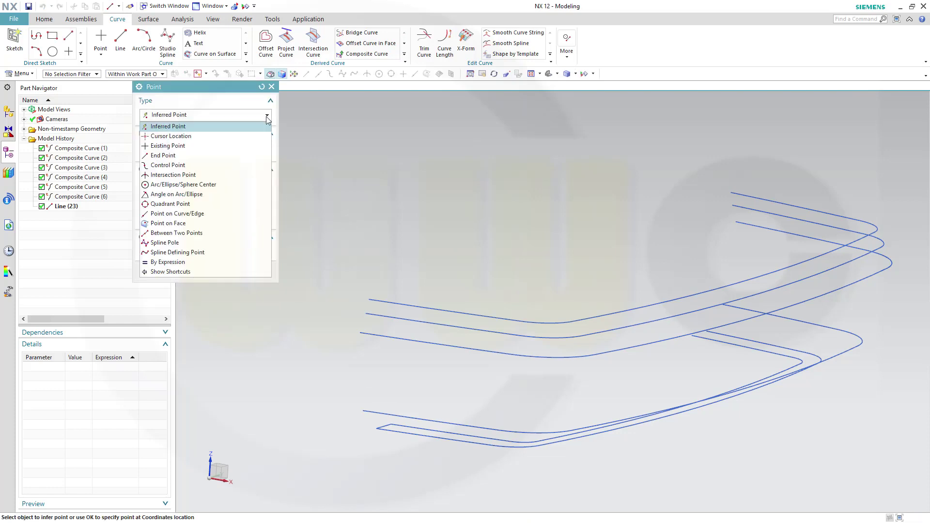
left_click(252, 155)
left_click(704, 338)
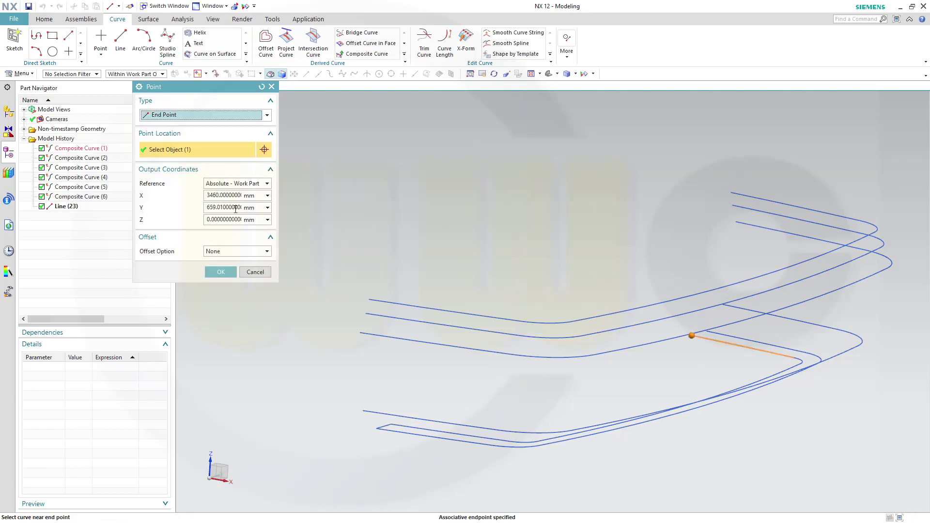
left_click(220, 271)
left_click(248, 181)
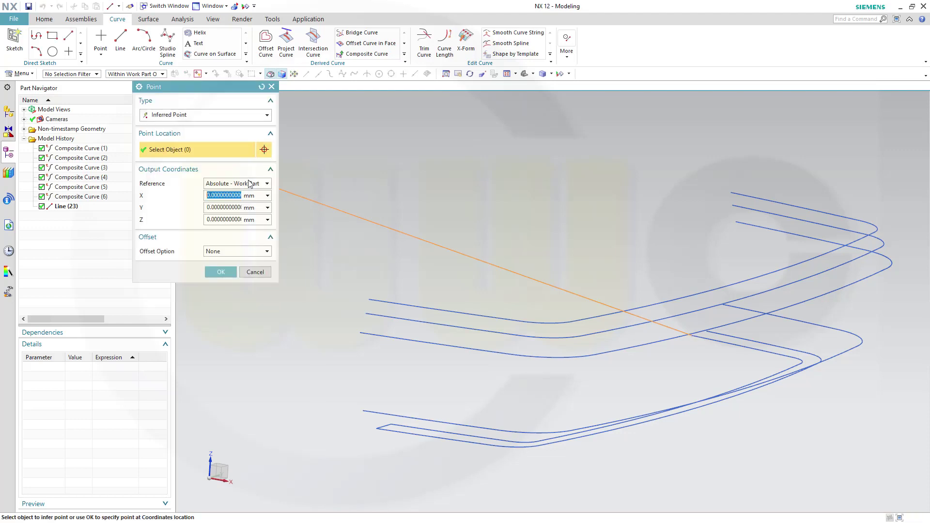
left_click(267, 115)
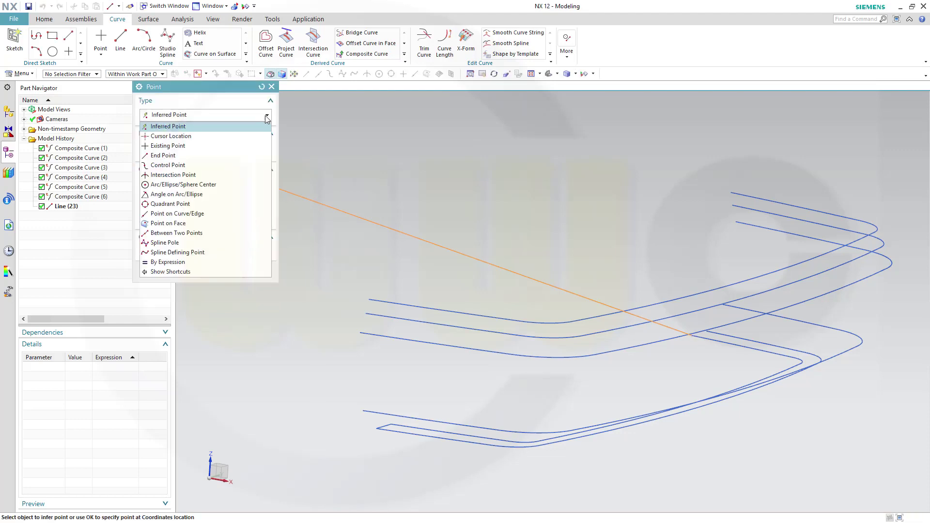
left_click(242, 156)
left_click(713, 334)
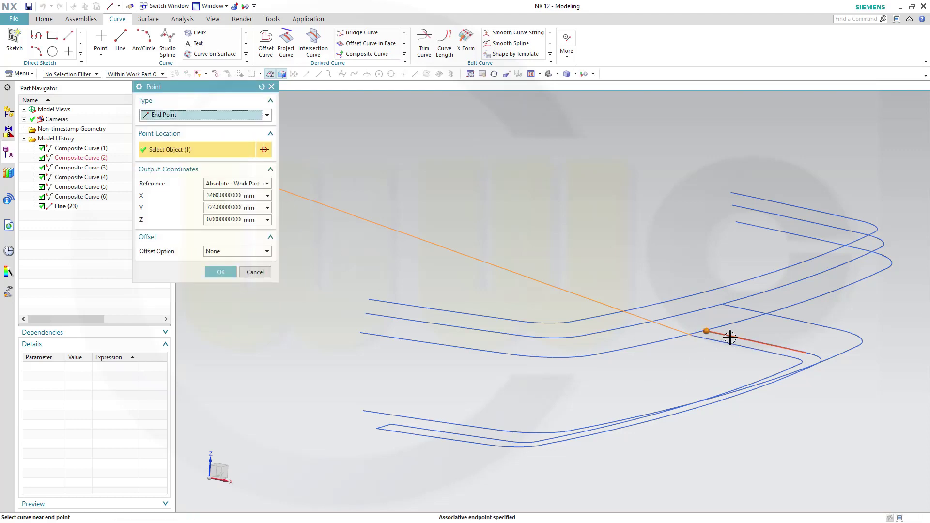
left_click(221, 272)
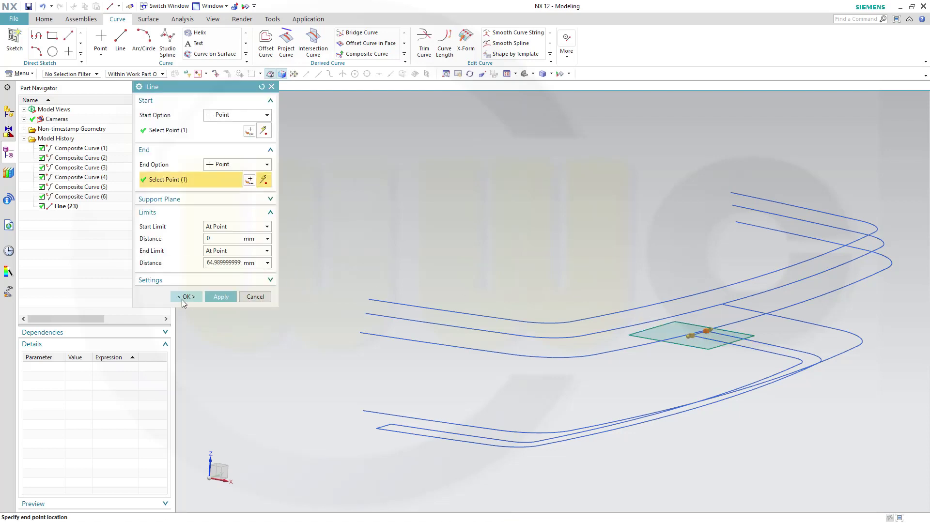
left_click(187, 297)
Create a Bounded Plane from the closed loop of the two lowest curves and closing lines, using the Connected Curves rule
middle_click_drag(535, 326, 551, 320)
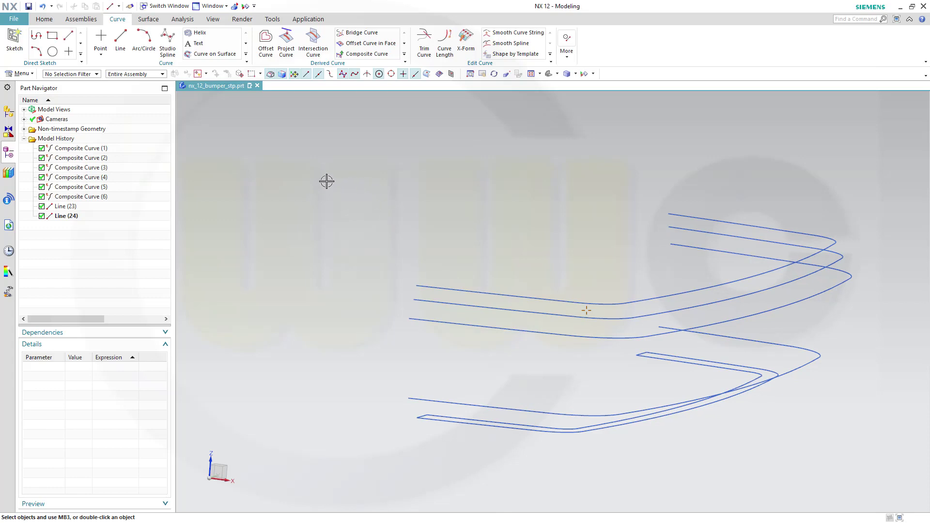
left_click(148, 21)
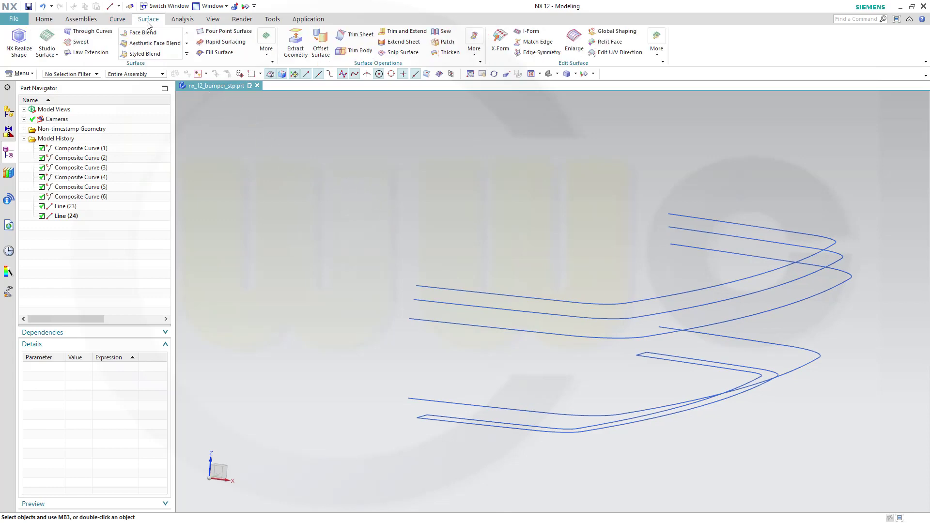
left_click(266, 42)
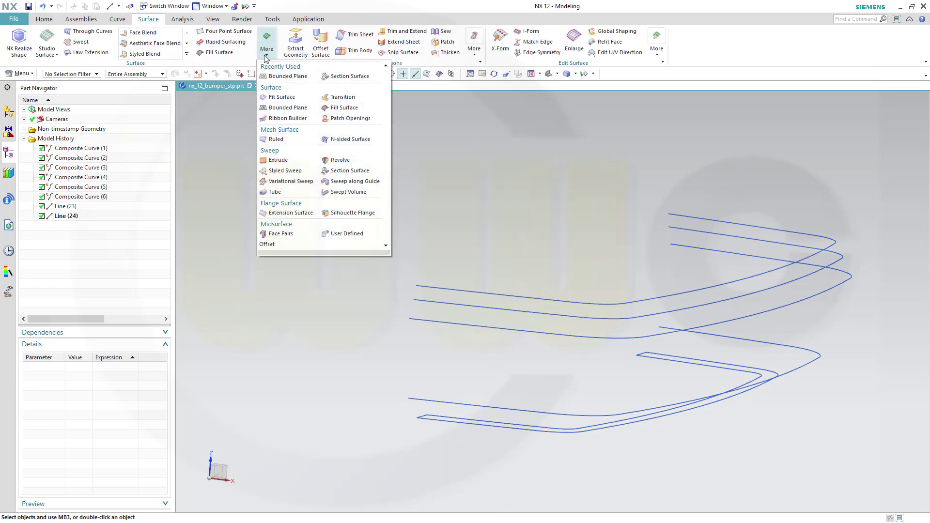
left_click(295, 108)
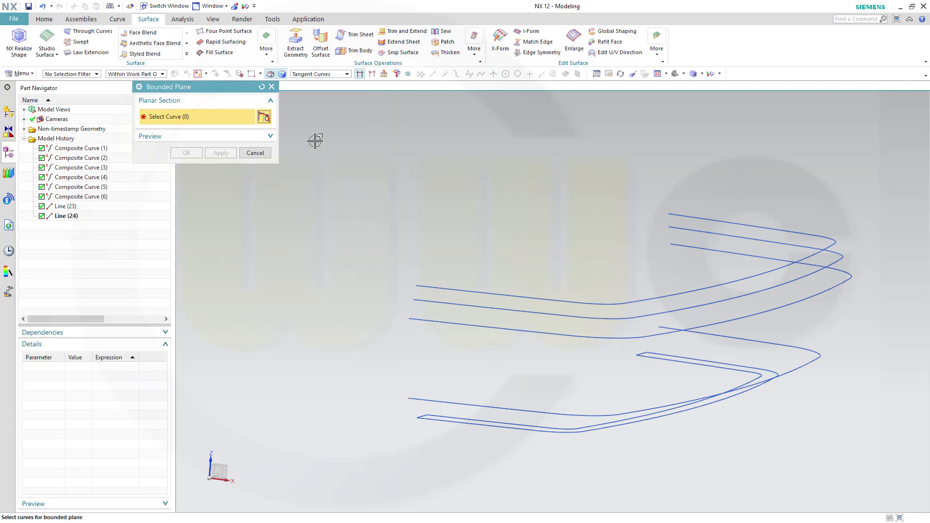
left_click(347, 74)
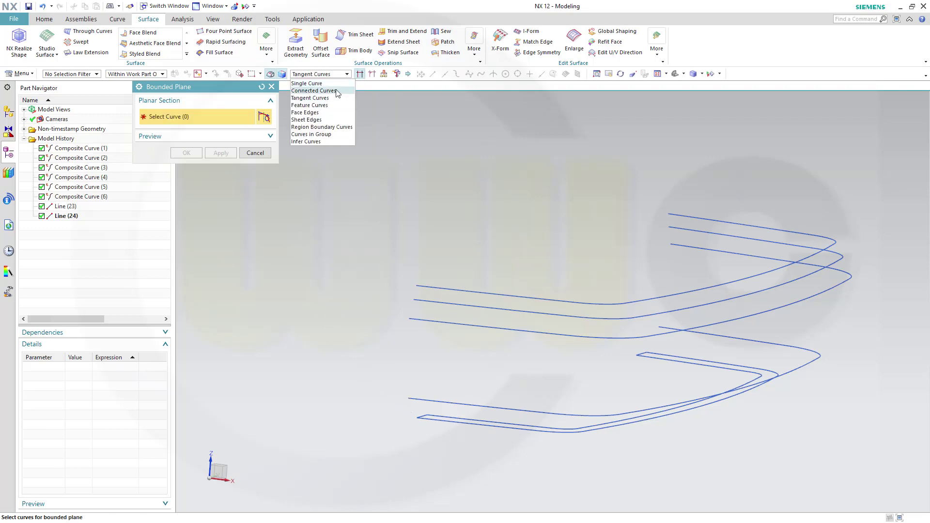
left_click(340, 90)
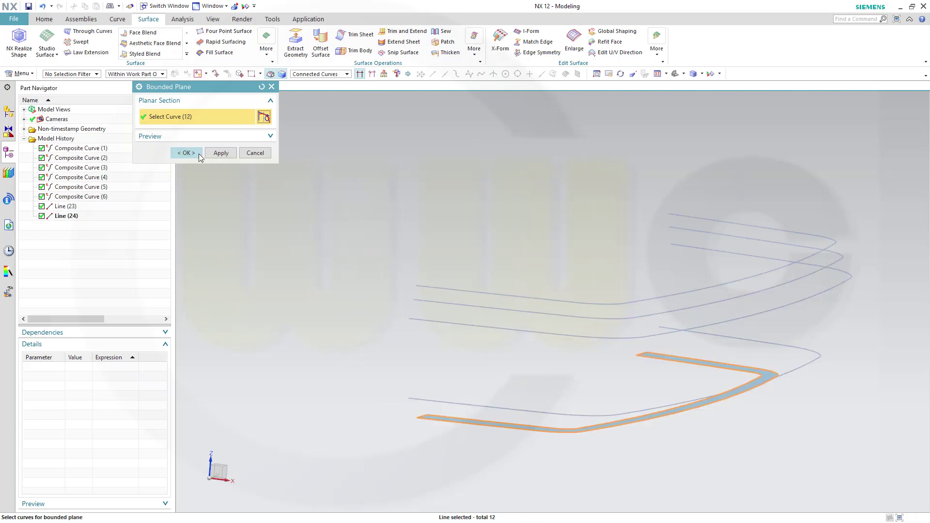
left_click(188, 154)
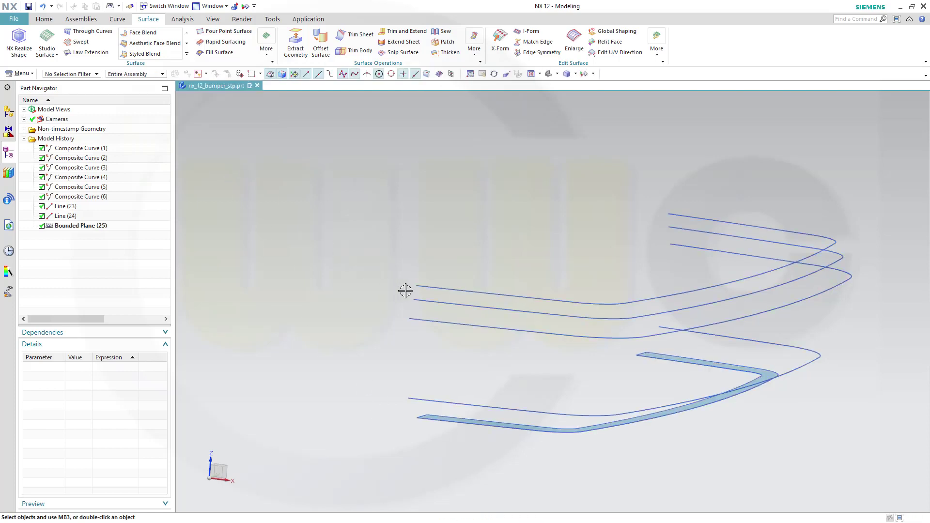
Extrude the tangent chain of Composite Curve (3), the curve just above the bounded plane, upward by 20 mm as a sheet
middle_click_drag(405, 291, 431, 291)
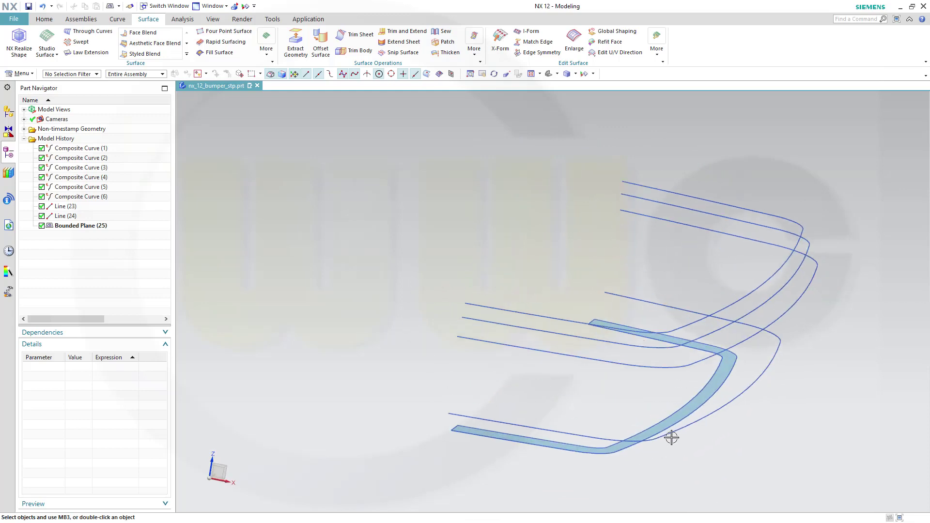
middle_click_drag(764, 417, 768, 410)
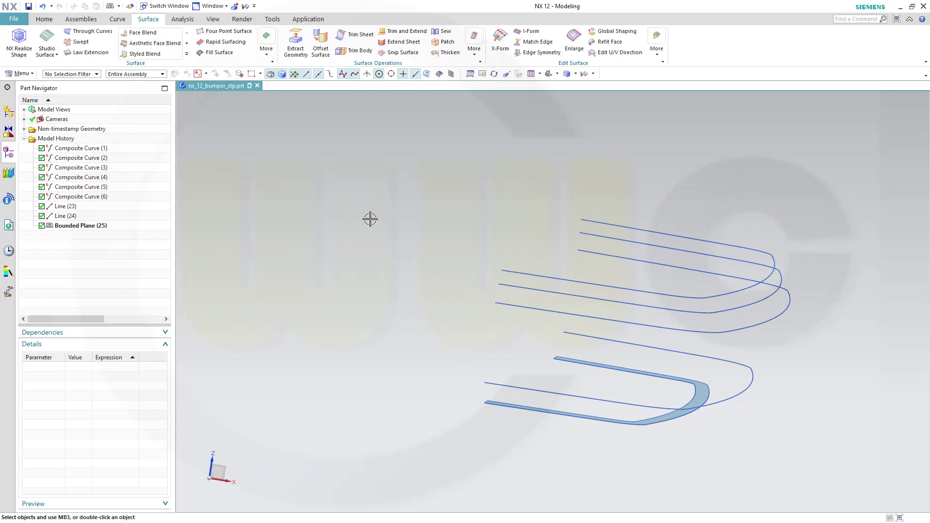
left_click(51, 20)
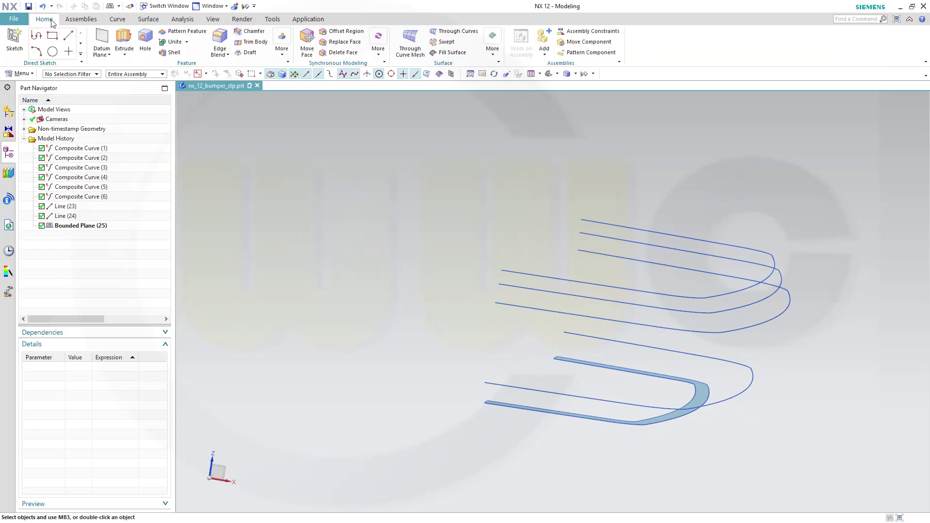
left_click(124, 39)
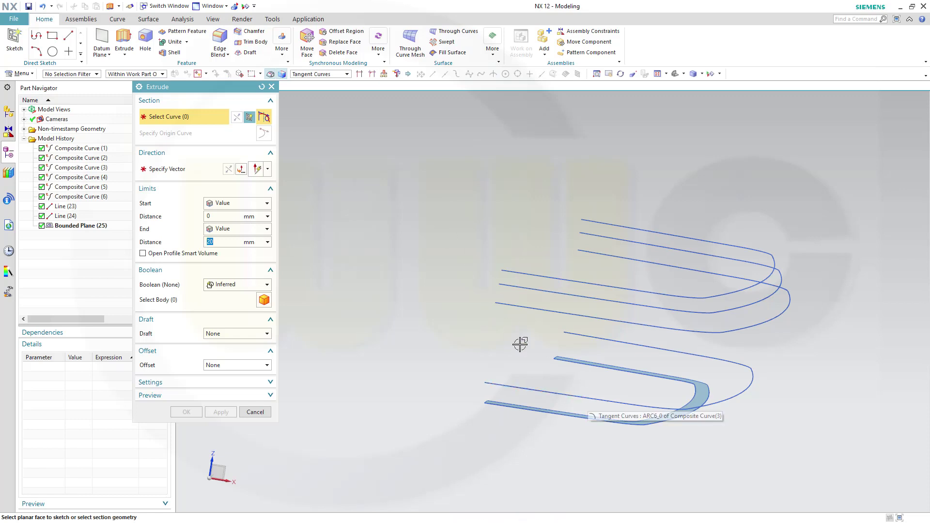
left_click(599, 399)
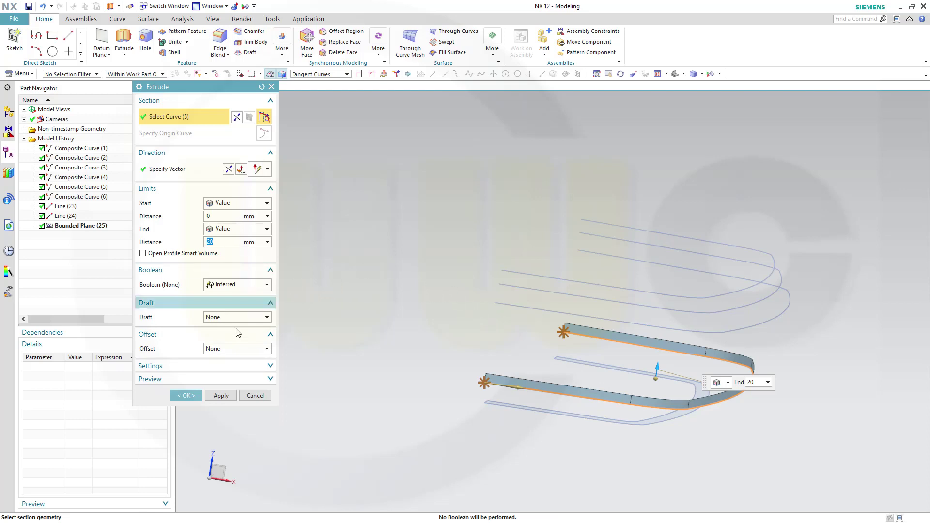
left_click(192, 395)
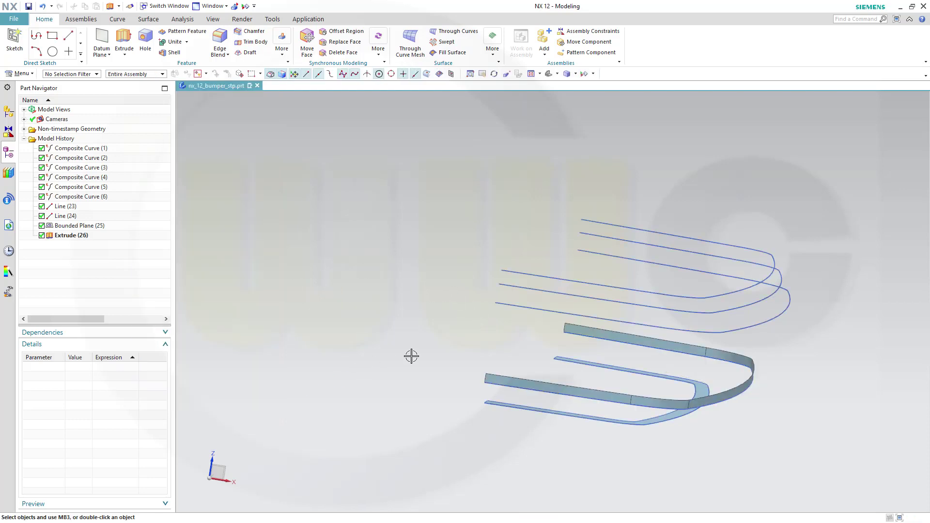
Start a Through Curves surface with the bounded plane's outer tangent edges as the first section, and add a new section set
mouse_move(479, 332)
middle_mouse_down()
mouse_move(494, 328)
mouse_move(496, 336)
mouse_move(479, 332)
middle_mouse_up()
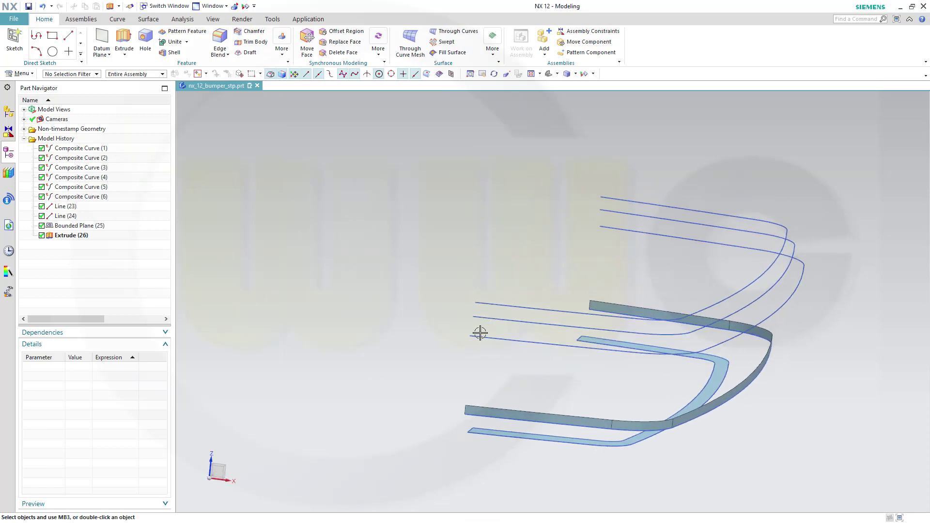
left_click(453, 32)
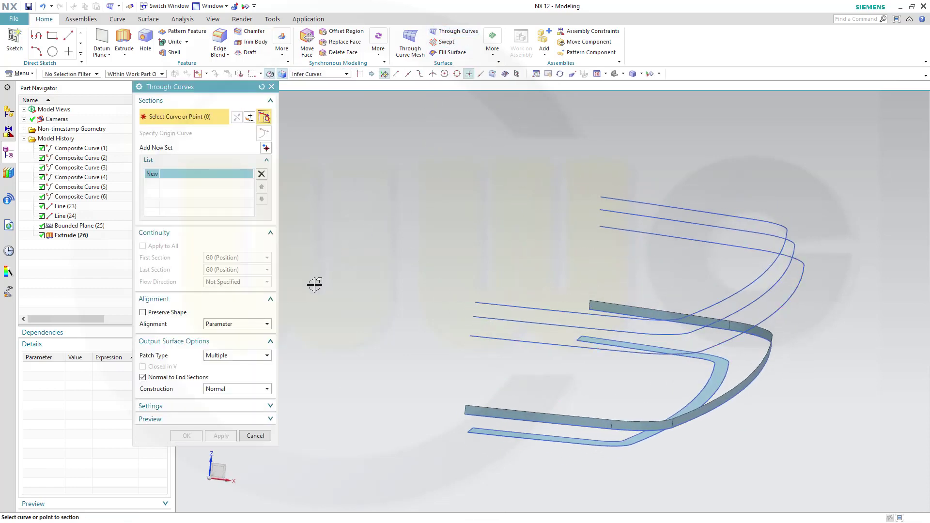
left_click(548, 442)
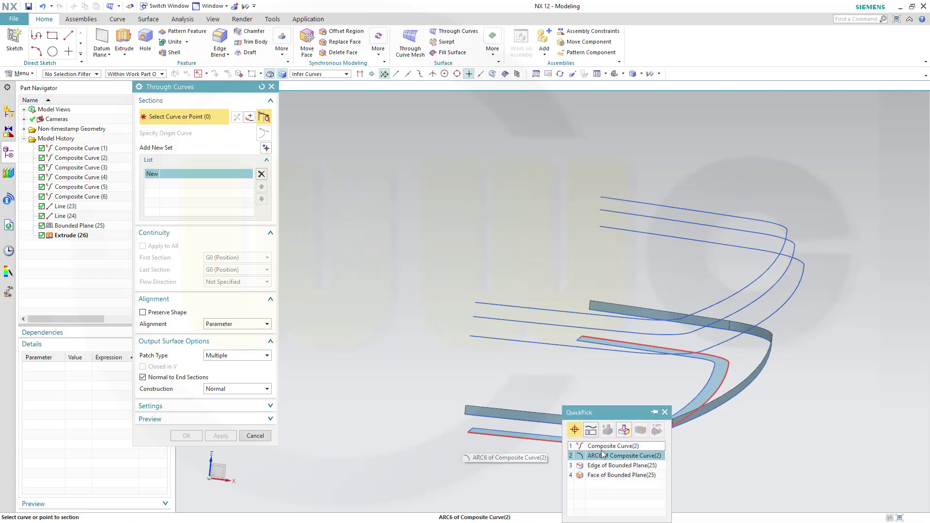
left_click(609, 466)
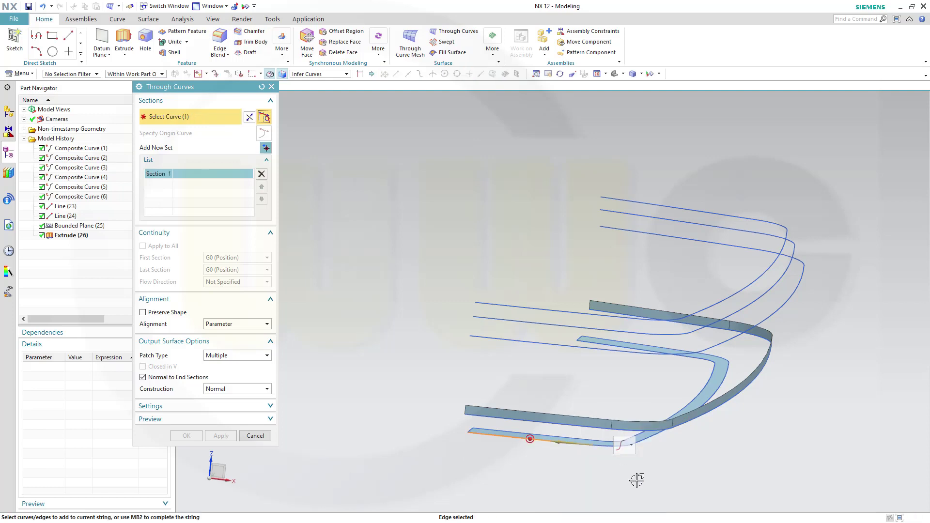
left_click(632, 447)
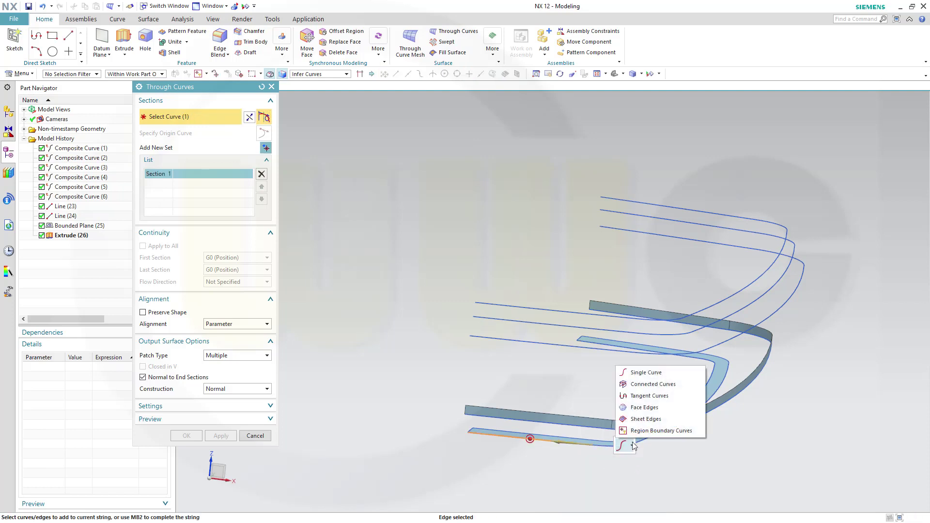
left_click(649, 396)
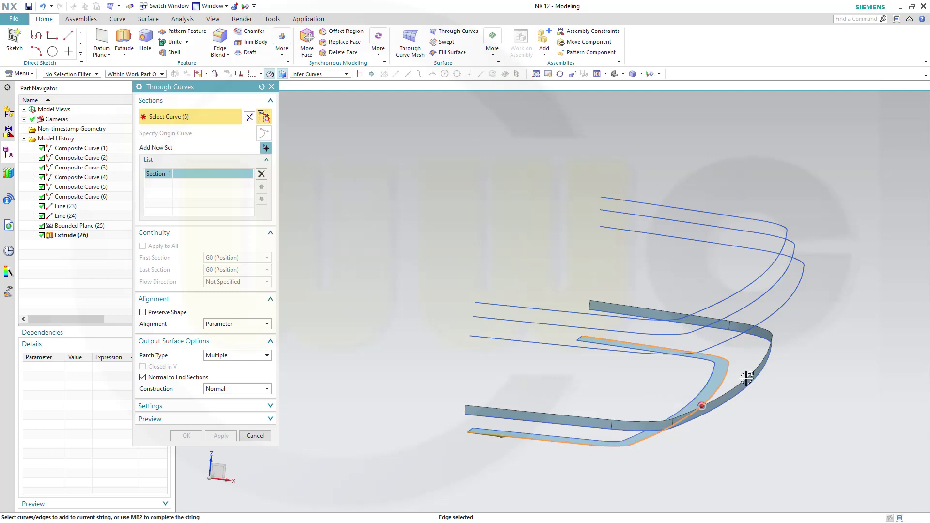
left_click(702, 405)
middle_click_drag(564, 265, 563, 264)
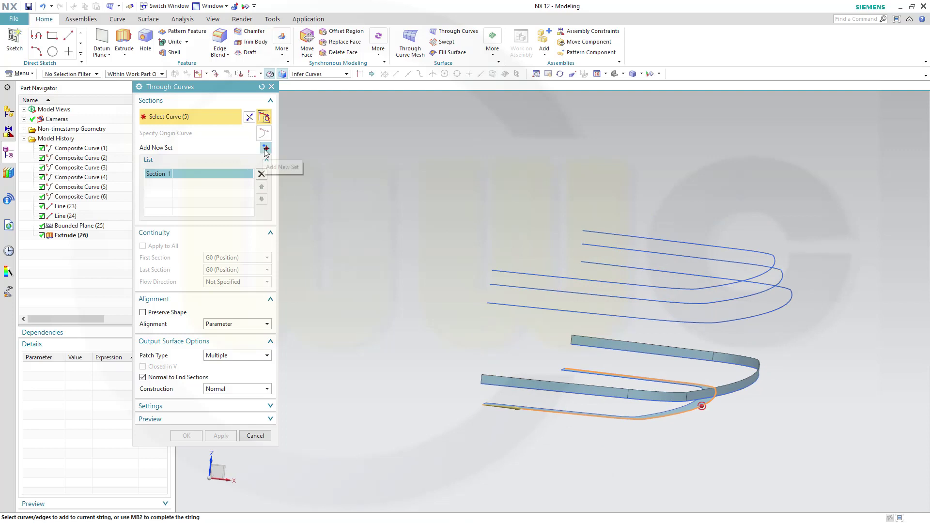
middle_click(266, 169)
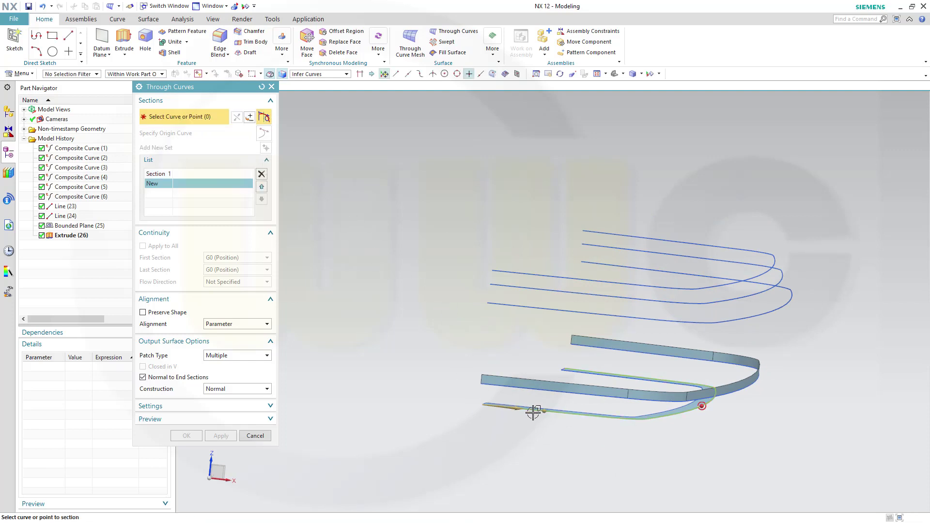
Use the lower tangent edge chain of the extruded sheet as the second section and add a new section set
right_click(558, 393)
key("Escape")
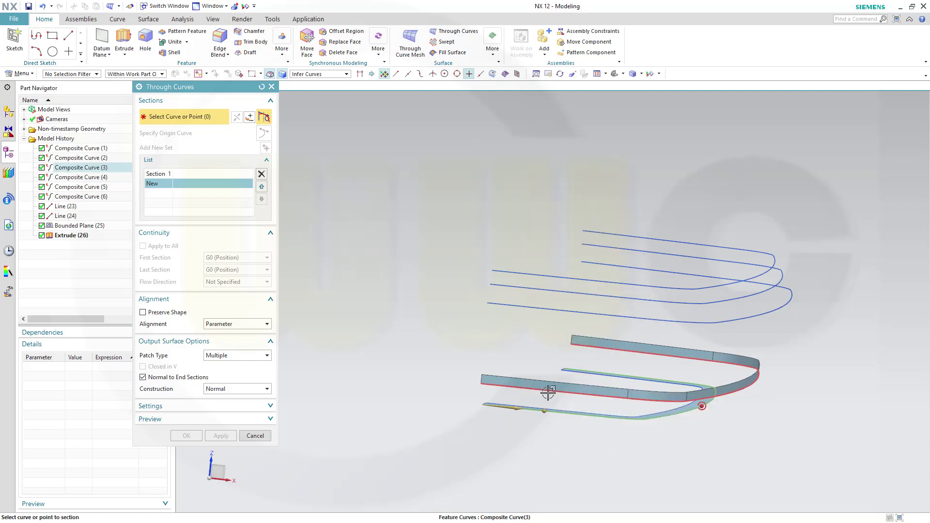
left_click(551, 390)
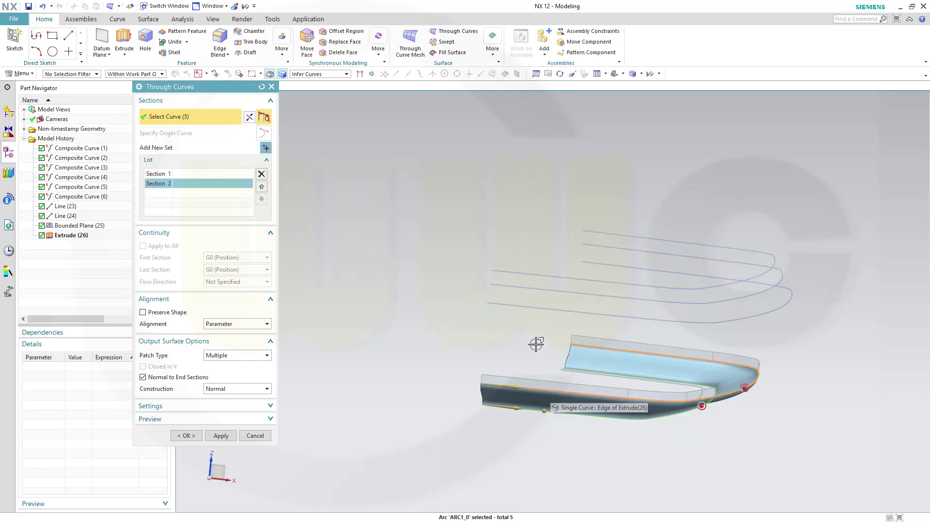
mouse_move(464, 292)
middle_mouse_down()
mouse_move(460, 284)
mouse_move(473, 303)
mouse_move(465, 293)
middle_mouse_up()
middle_click(465, 293)
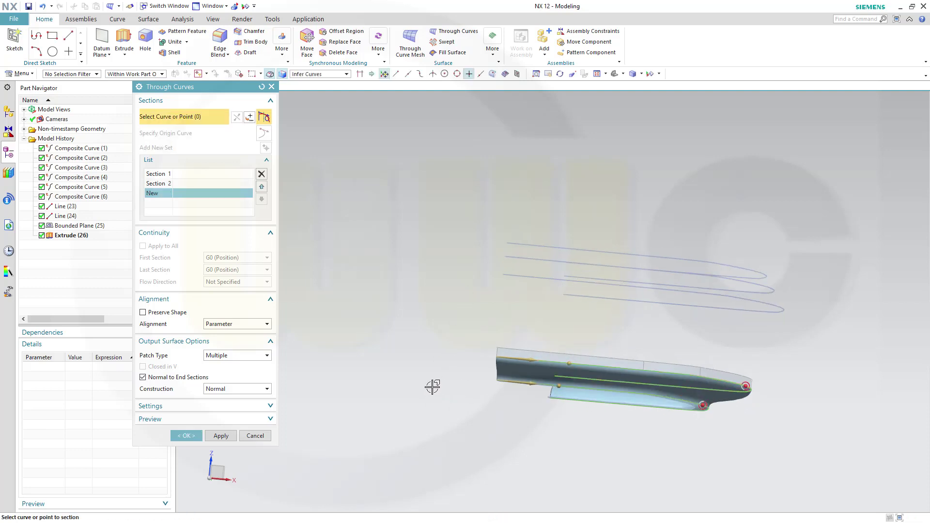
Turn off Normal to End Sections and set the first section's continuity to G1 (Tangent) against the bounded plane face
middle_click_drag(474, 409, 490, 419)
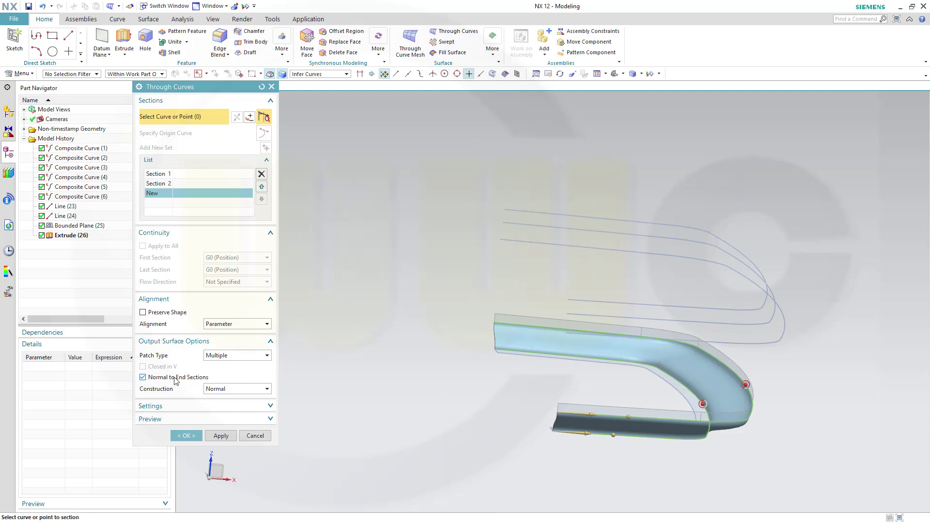
left_click(143, 379)
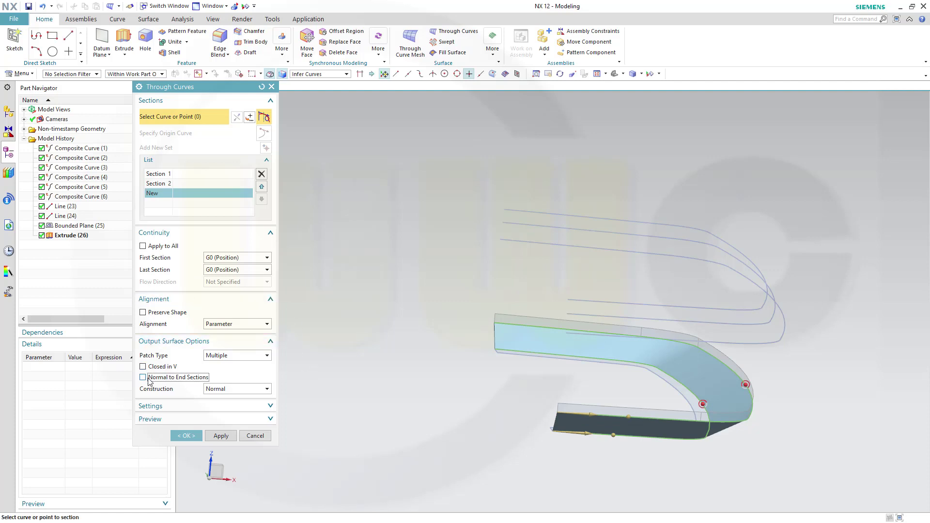
left_click(267, 258)
left_click(265, 276)
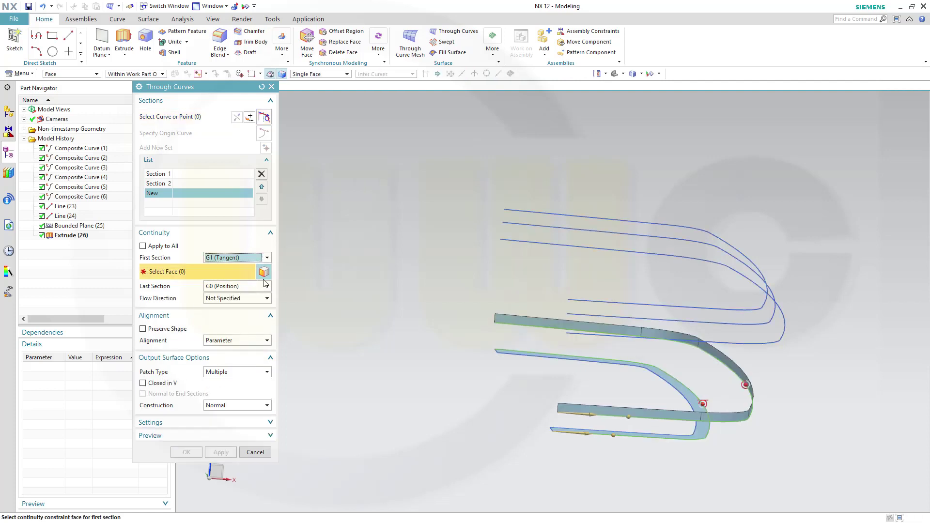
left_click(683, 393)
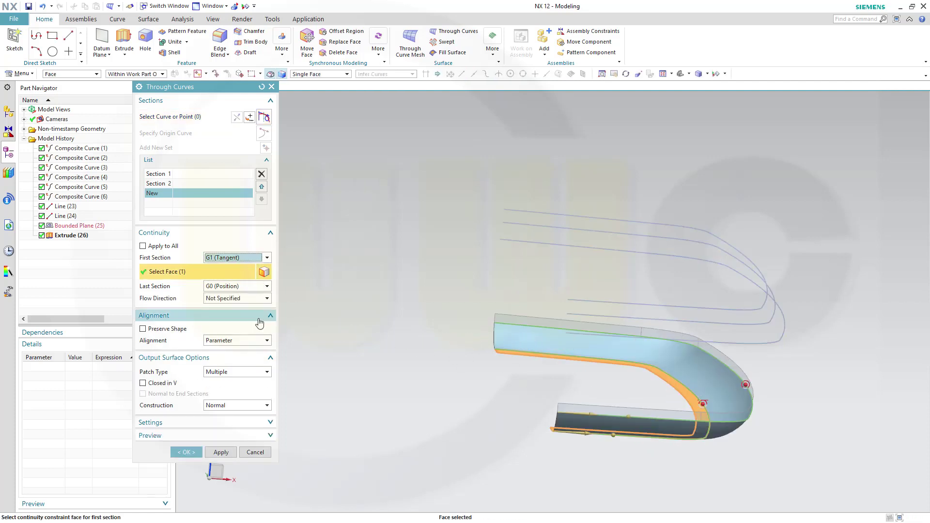
Set the last section to G1 (Tangent) against the extruded sheet's faces using the Tangent Faces rule, and create the surface
left_click(266, 286)
left_click(230, 300)
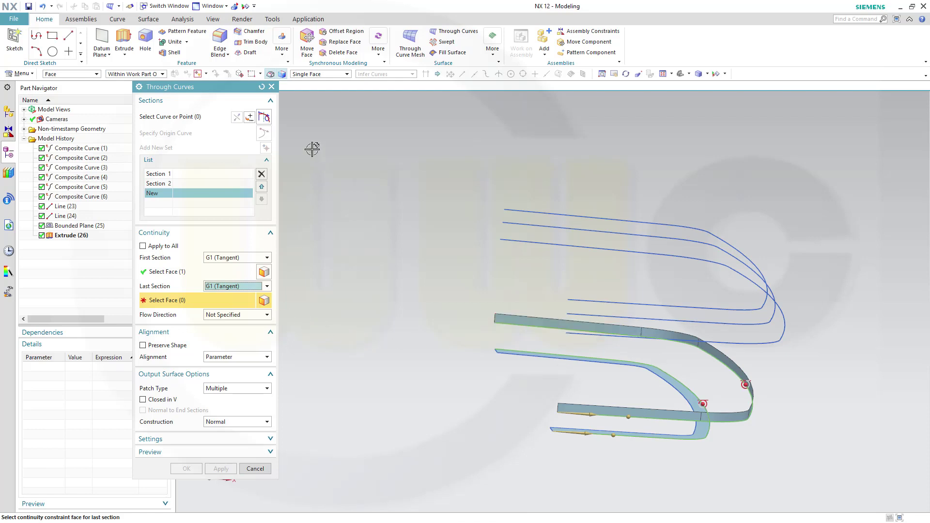
left_click(346, 74)
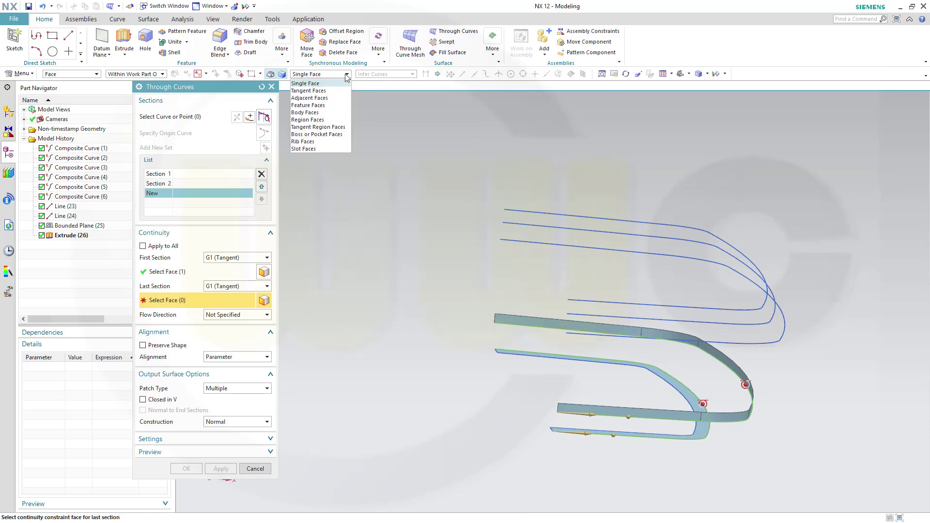
left_click(329, 92)
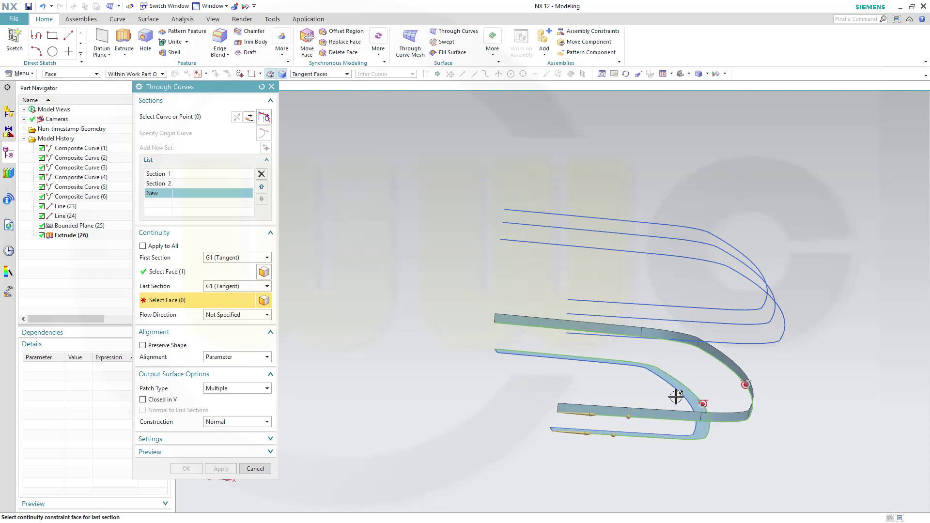
left_click(716, 355)
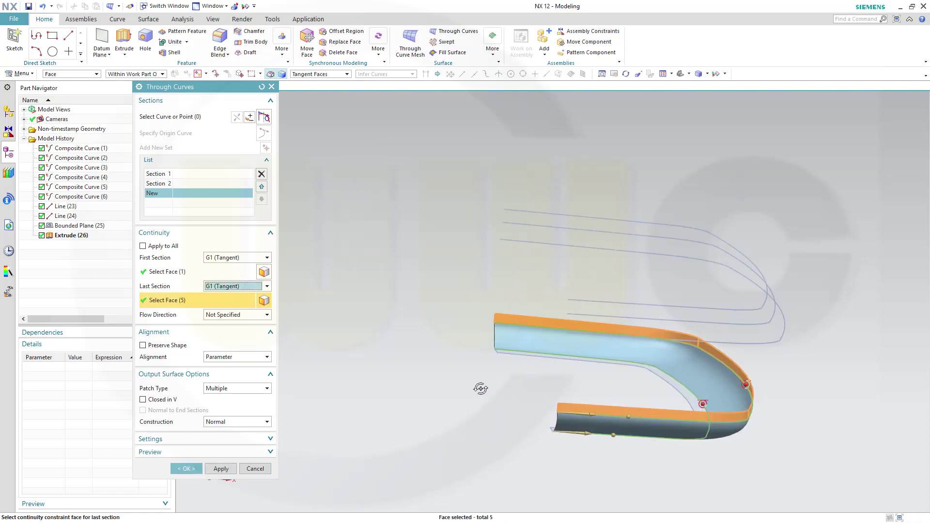
middle_click_drag(480, 388, 445, 397)
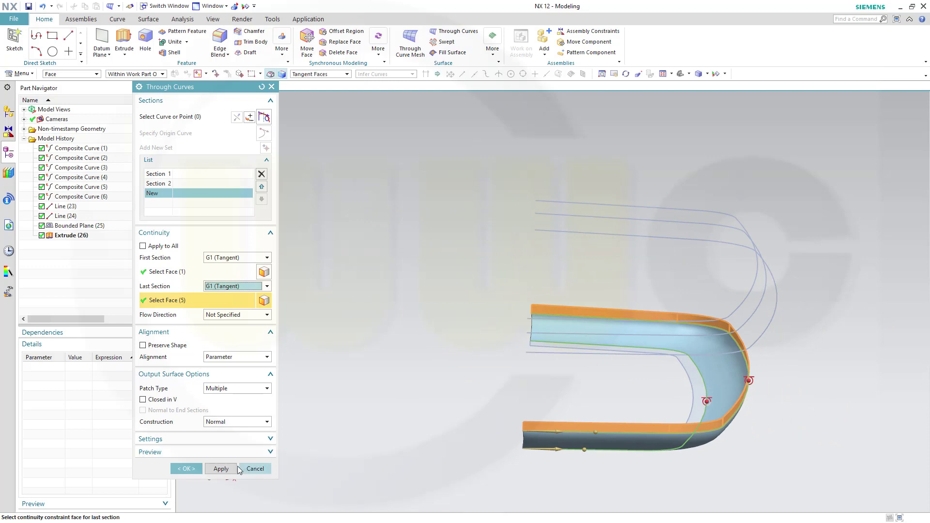
left_click(191, 468)
Hide the helper sheet Extrude (26) above the new through-curves surface
middle_click_drag(426, 363, 439, 339)
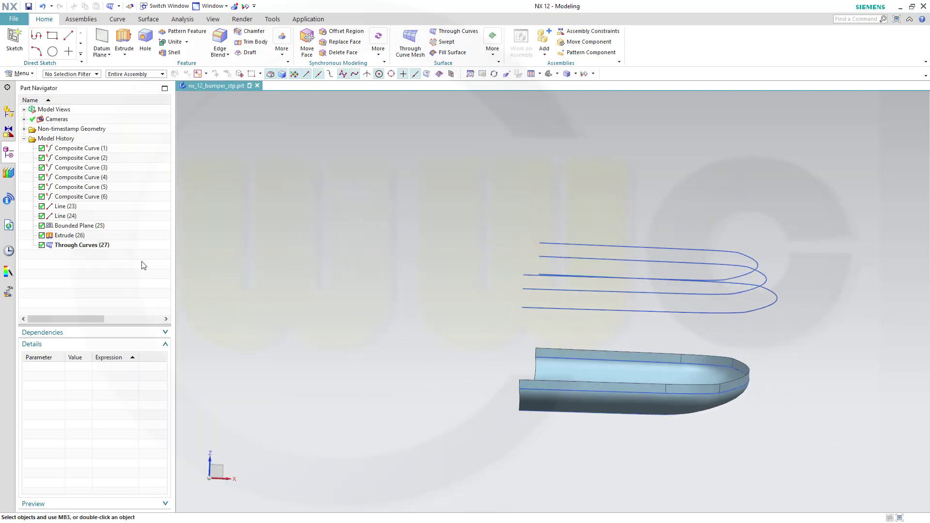
right_click(94, 227)
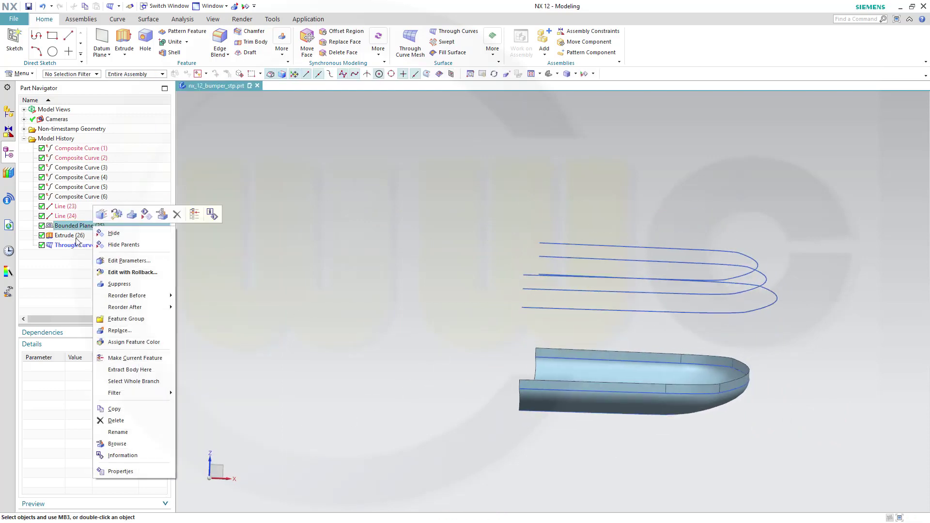
left_click(110, 234)
Set up a 20 mm upward Extrude of Composite Curve (4)'s tangent chain with a 5° draft from the start limit
middle_click_drag(353, 322, 364, 327)
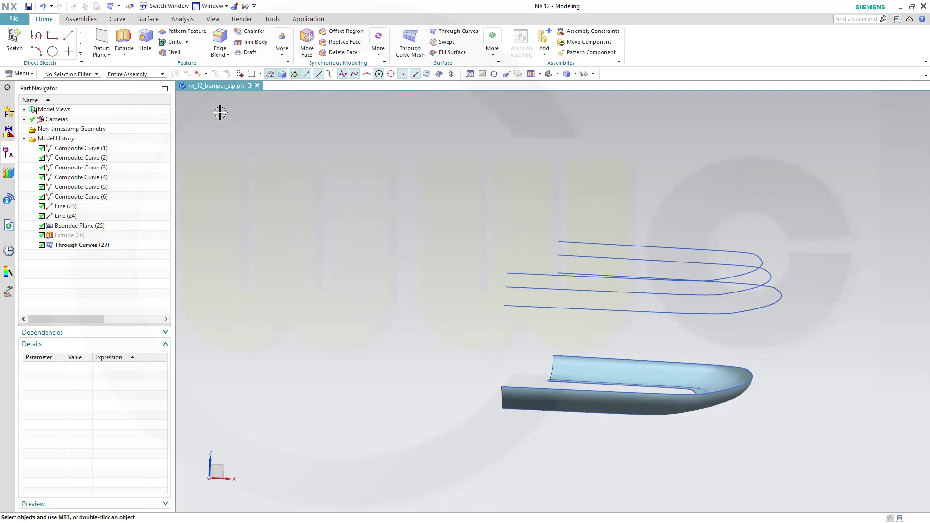
left_click(125, 45)
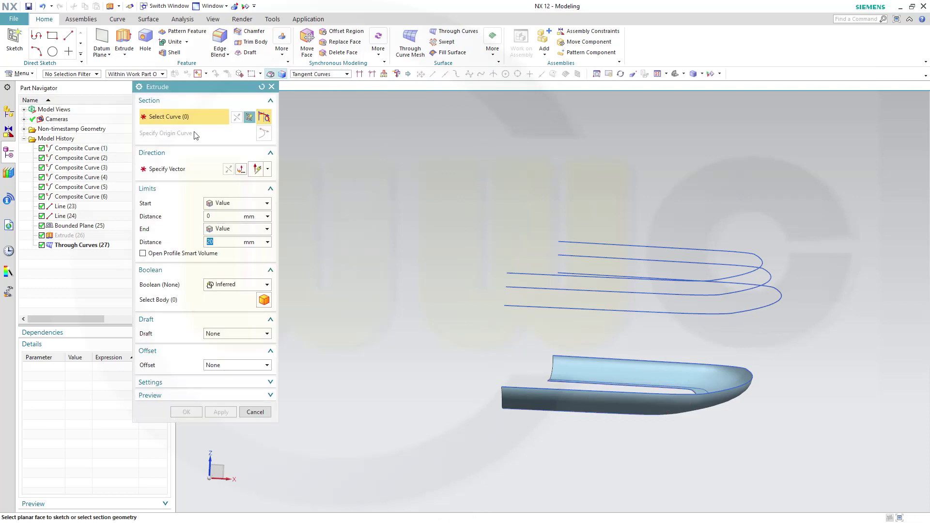
left_click(530, 309)
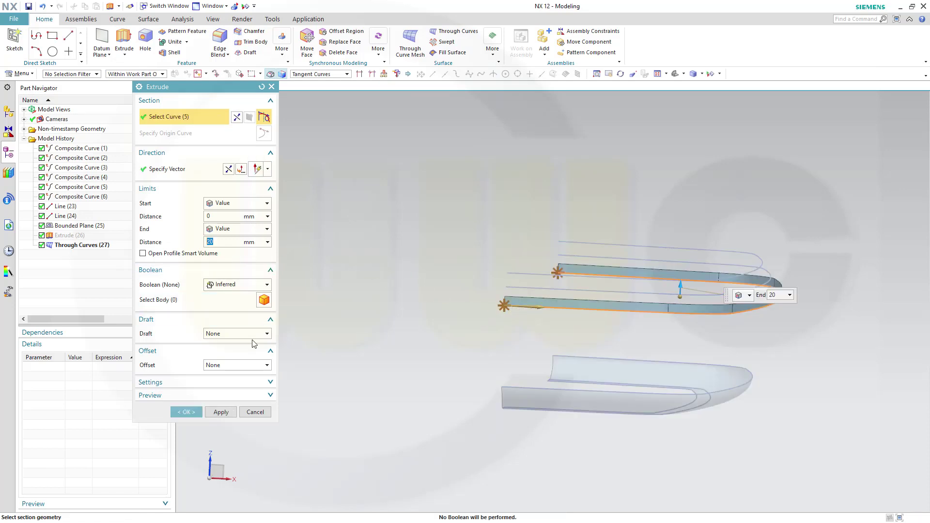
left_click(267, 334)
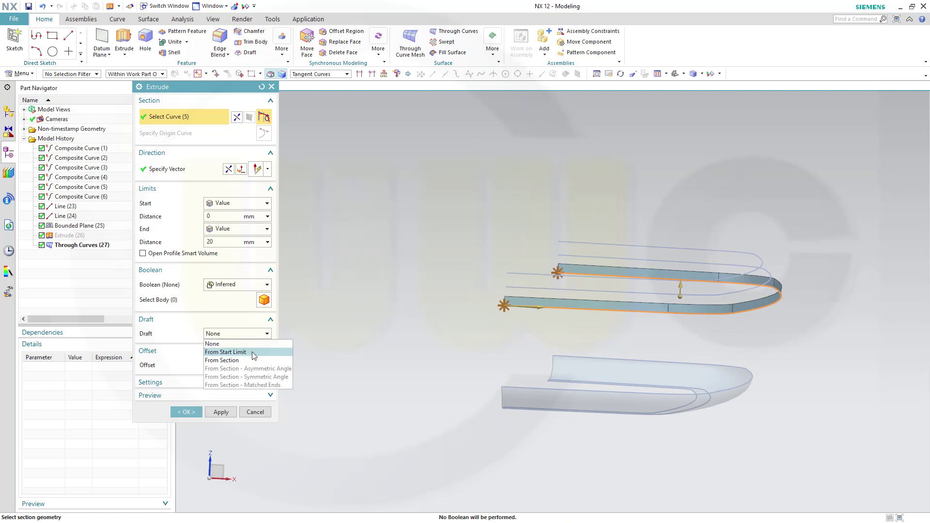
left_click(237, 353)
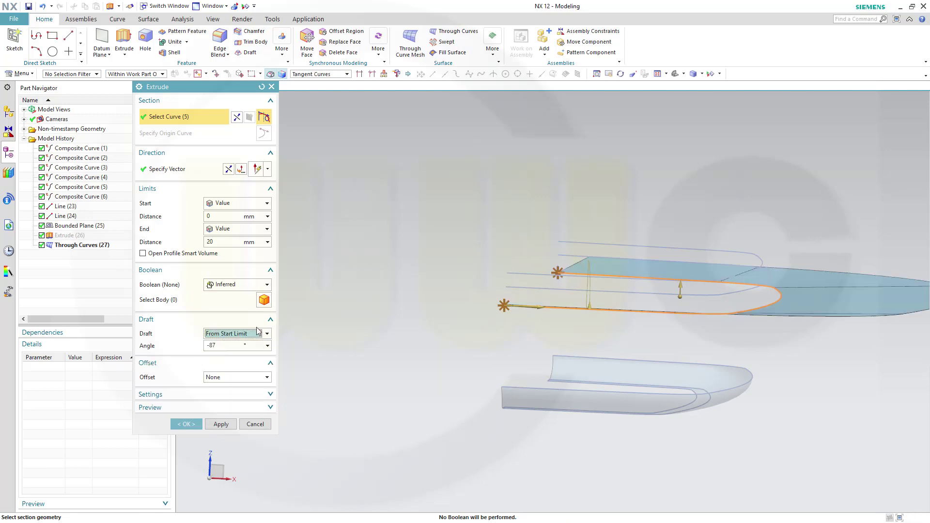
left_click(224, 345)
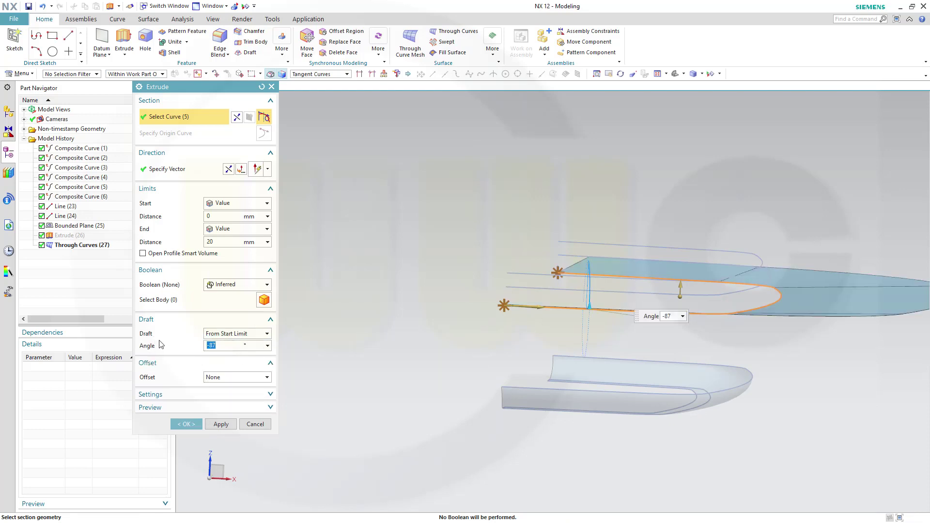
key("Tab")
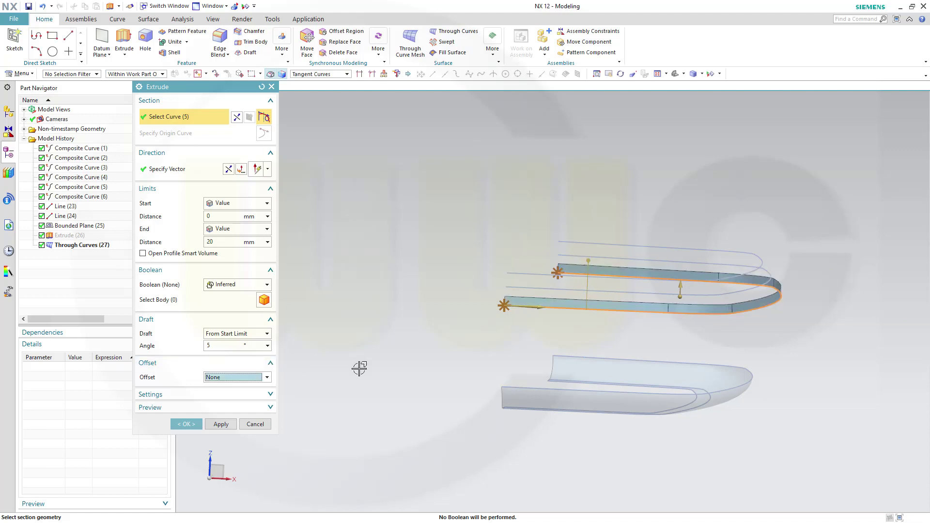
Set the extrusion's draft angle to -5° and create the drafted sheet
middle_click_drag(584, 324, 656, 336)
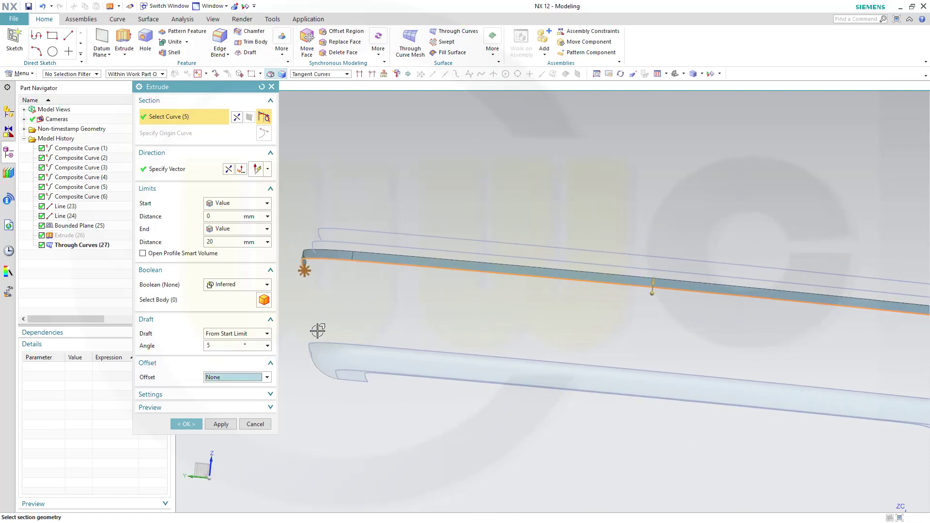
left_click(231, 346)
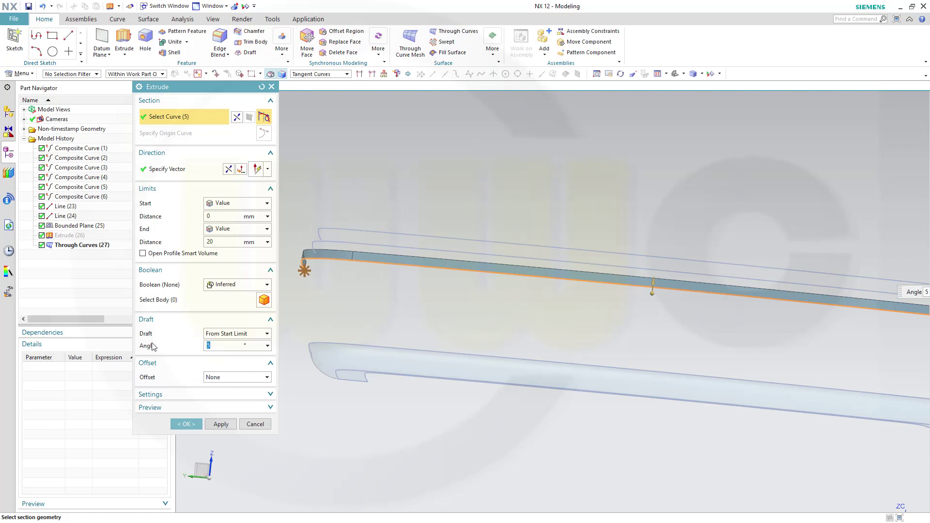
key("Tab")
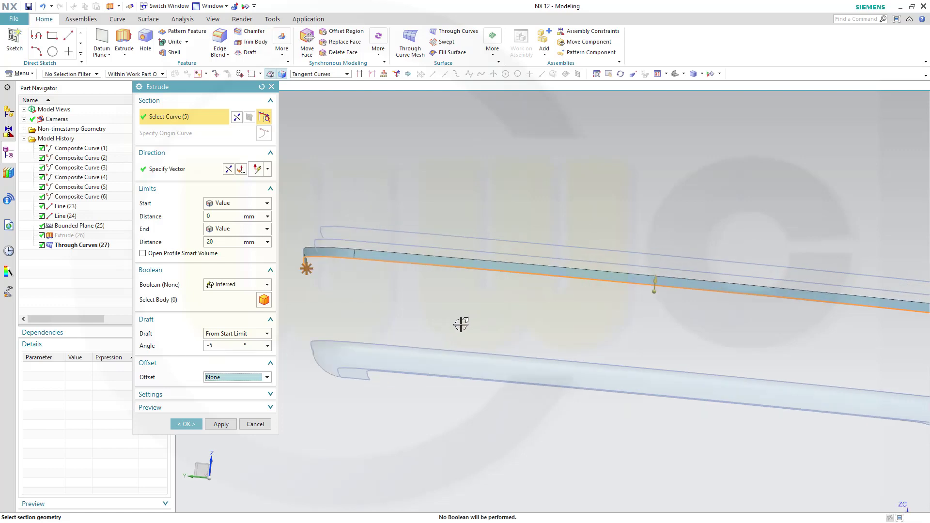
left_click(184, 424)
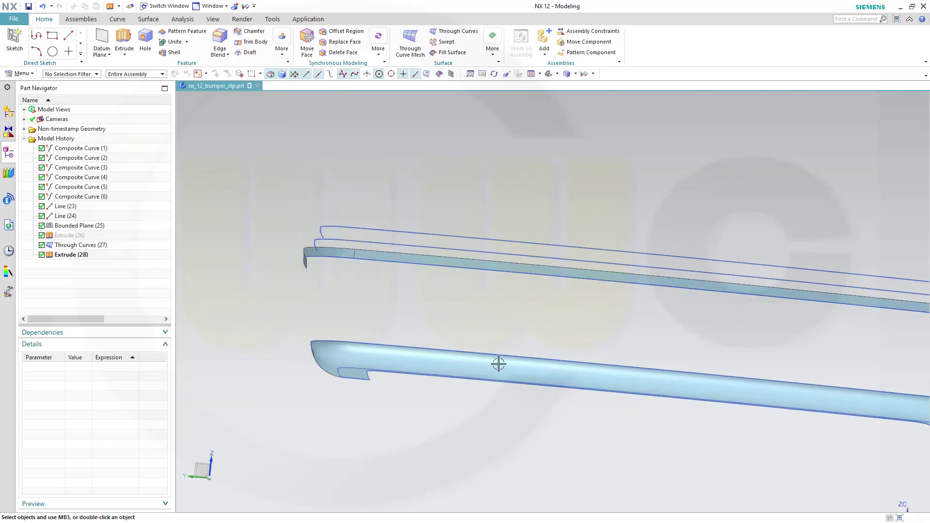
Start a Through Curves surface with the upper edge of Through Curves (27) as the first section, and add a new section set
middle_click_drag(508, 336, 412, 328)
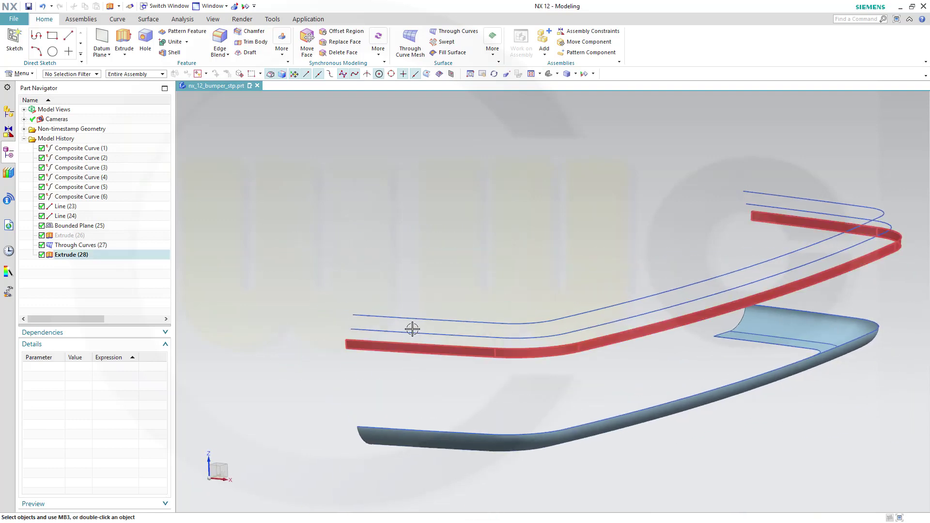
left_click(450, 36)
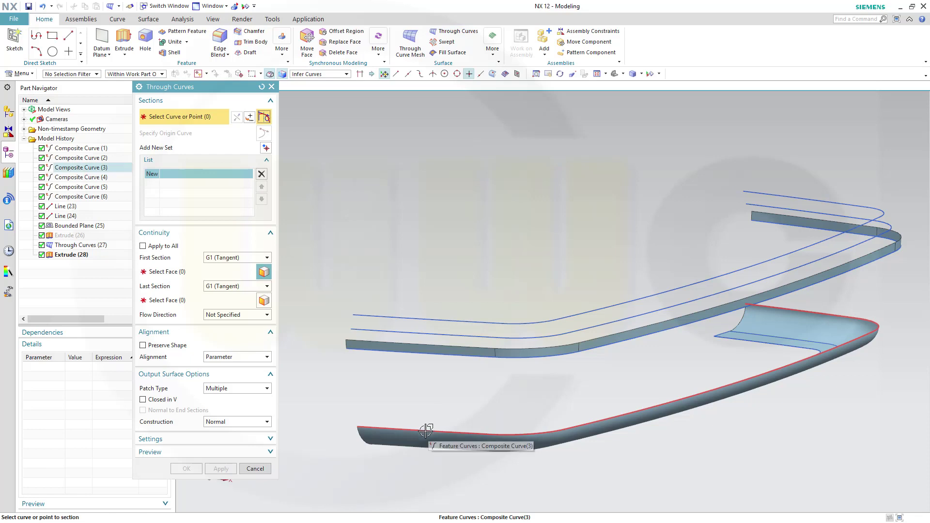
left_click(423, 432)
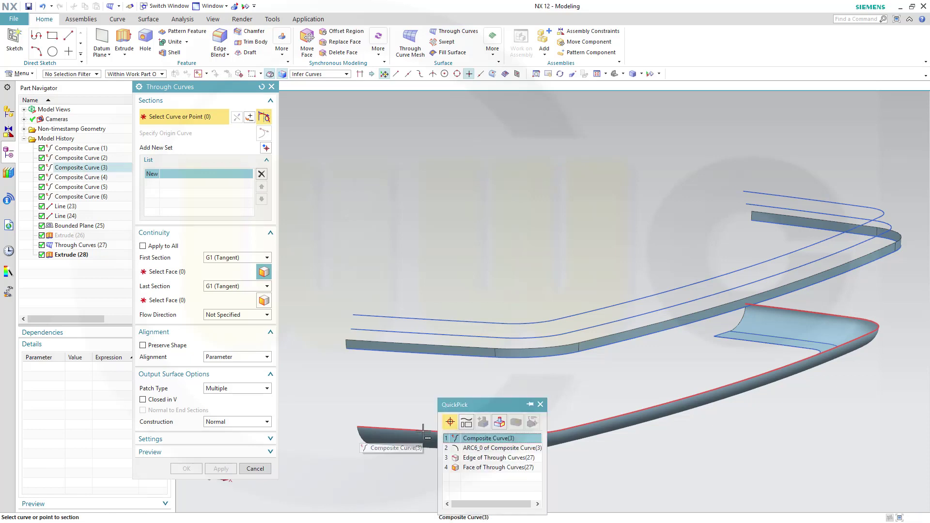
left_click(465, 458)
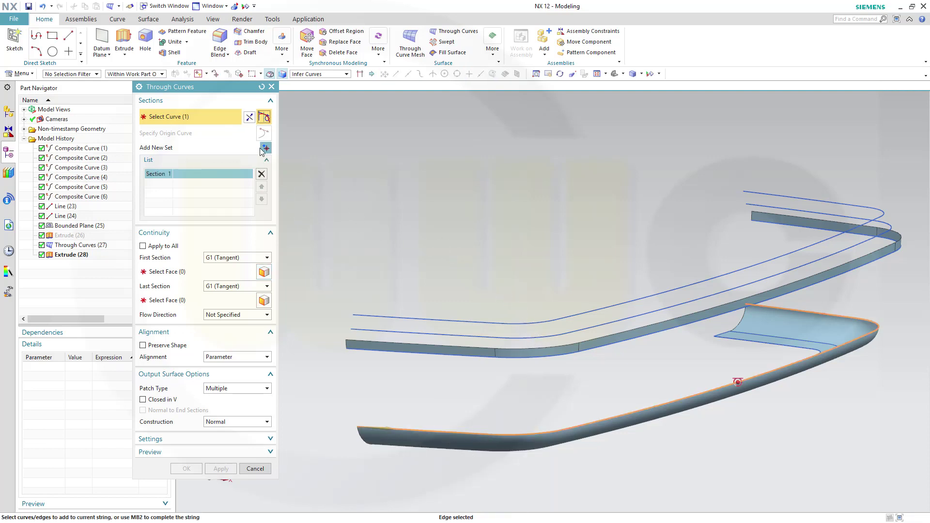
left_click(262, 149)
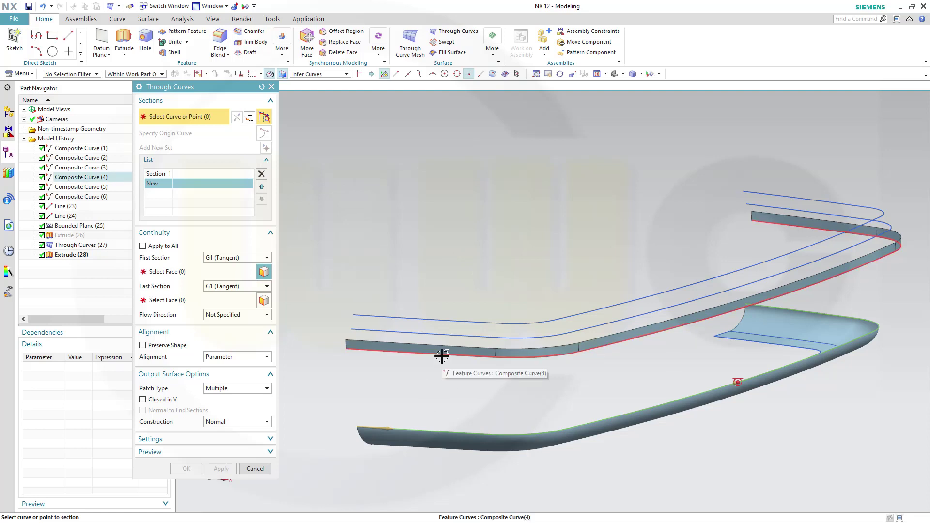
Select the lower edges of the drafted sheet Extrude (28) as the second section, using the Tangent Curves rule
left_click(441, 356)
left_click(483, 383)
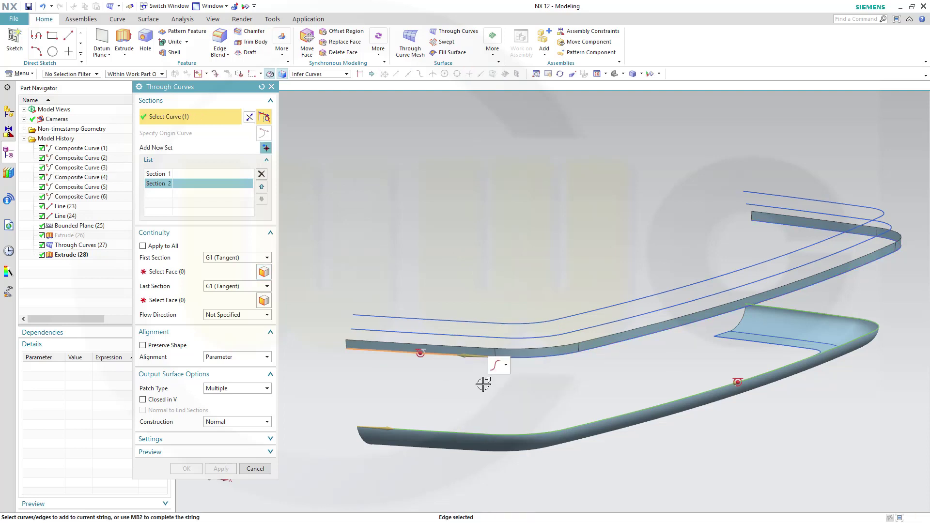
left_click(507, 369)
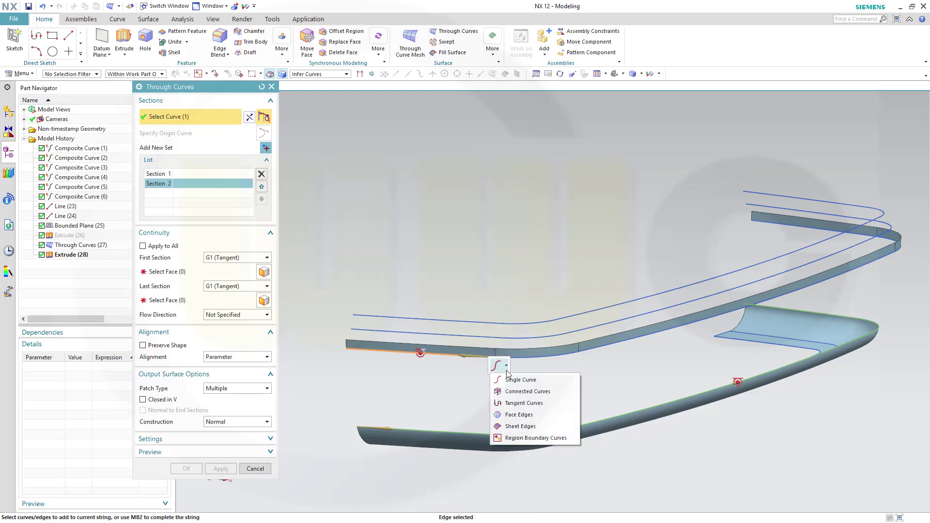
left_click(519, 403)
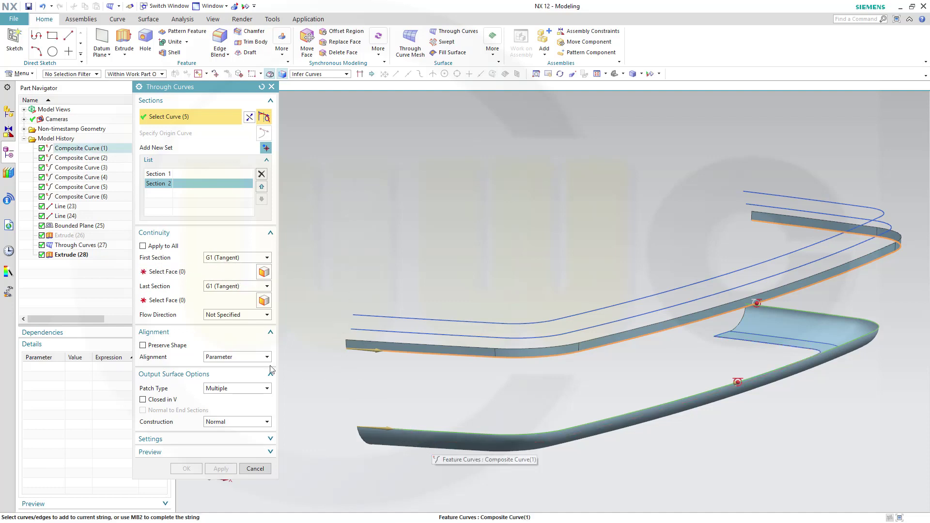
Set Through Curves (27) as the tangent face for the first section and the tangent faces of Extrude (28) for the last section
left_click(160, 272)
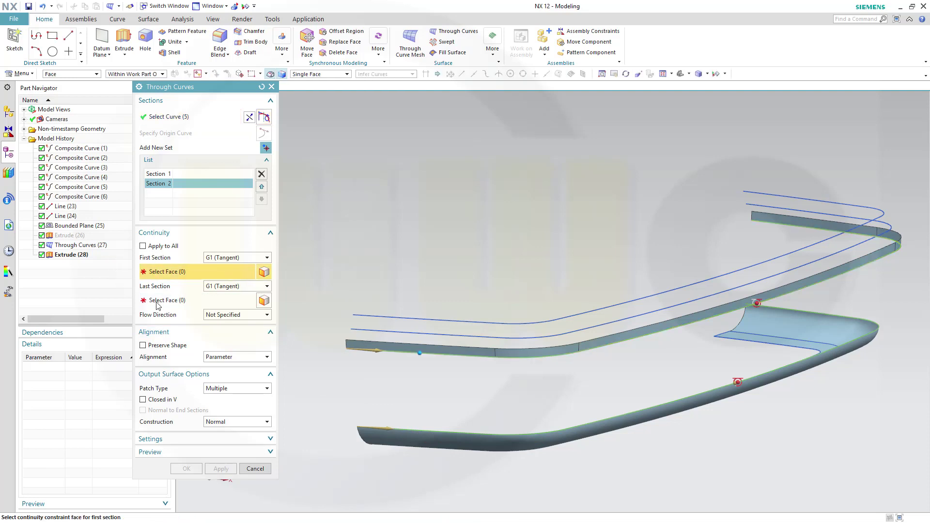
left_click(442, 439)
left_click(186, 301)
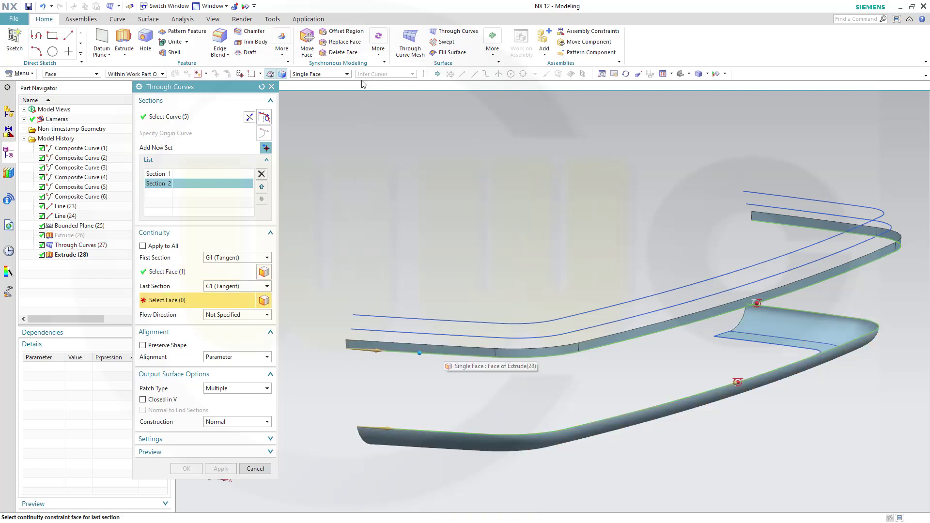
left_click(348, 74)
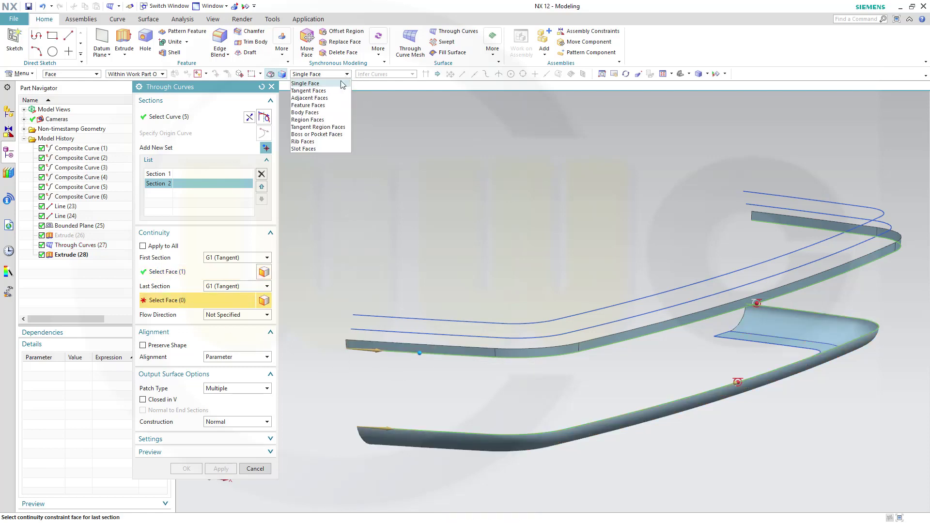
left_click(322, 97)
left_click(452, 349)
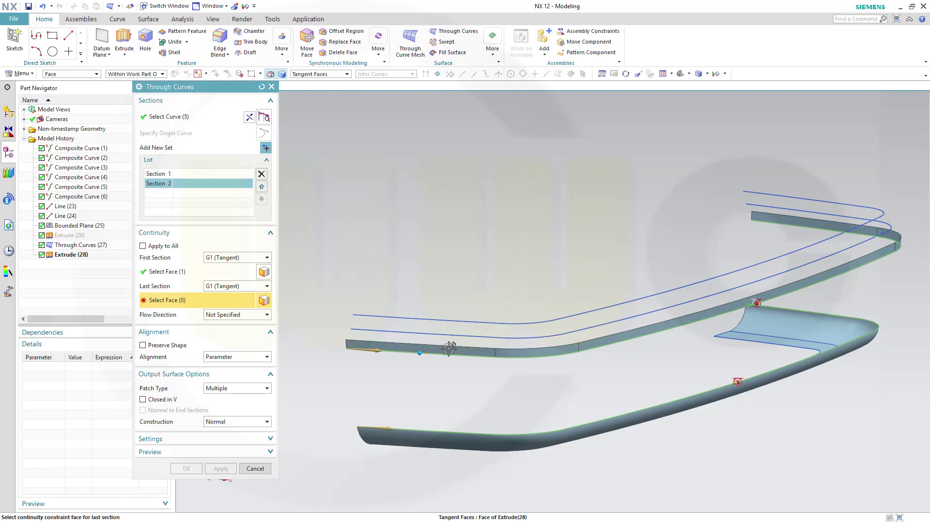
middle_click_drag(502, 305, 453, 291)
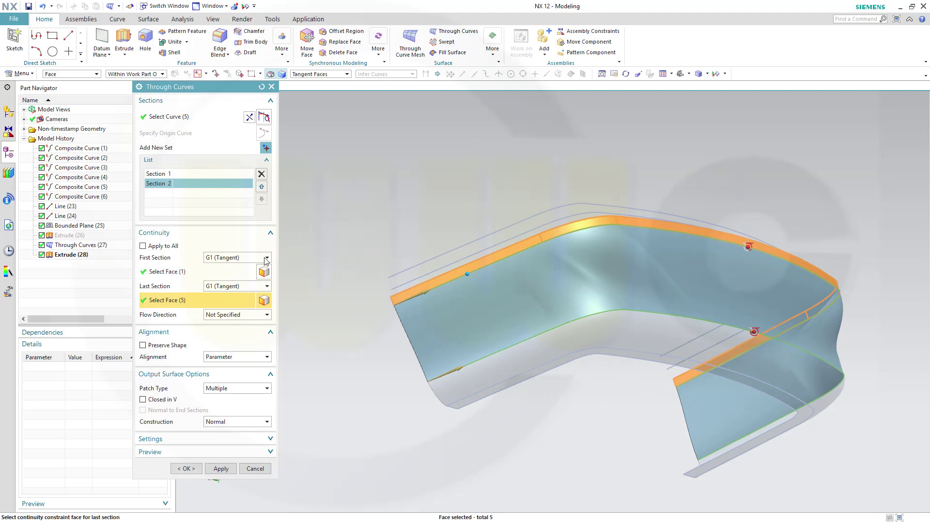
Change the first section's continuity to G0 (Position), keeping the last section at G1 (Tangent)
left_click(268, 258)
left_click(245, 268)
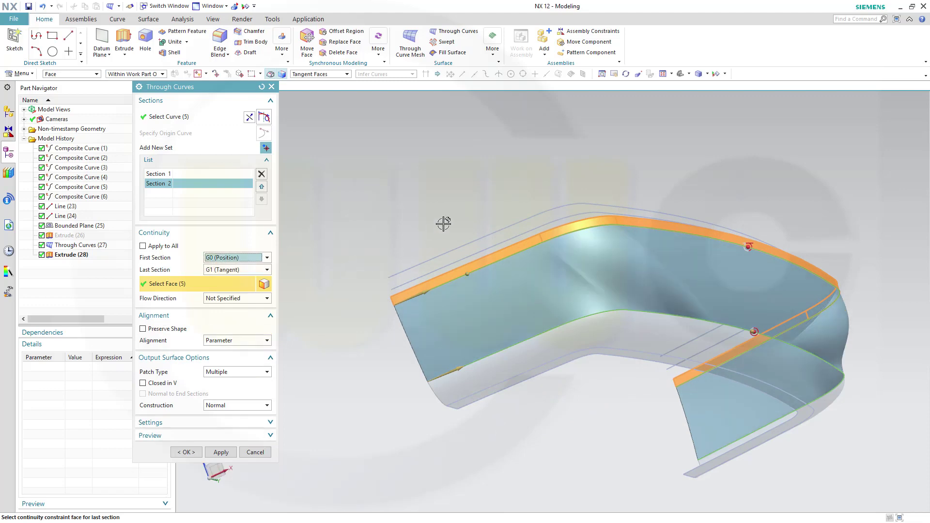
mouse_move(442, 223)
middle_mouse_down()
mouse_move(426, 249)
mouse_move(465, 230)
mouse_move(507, 232)
mouse_move(490, 220)
mouse_move(440, 216)
mouse_move(429, 202)
mouse_move(434, 208)
middle_mouse_up()
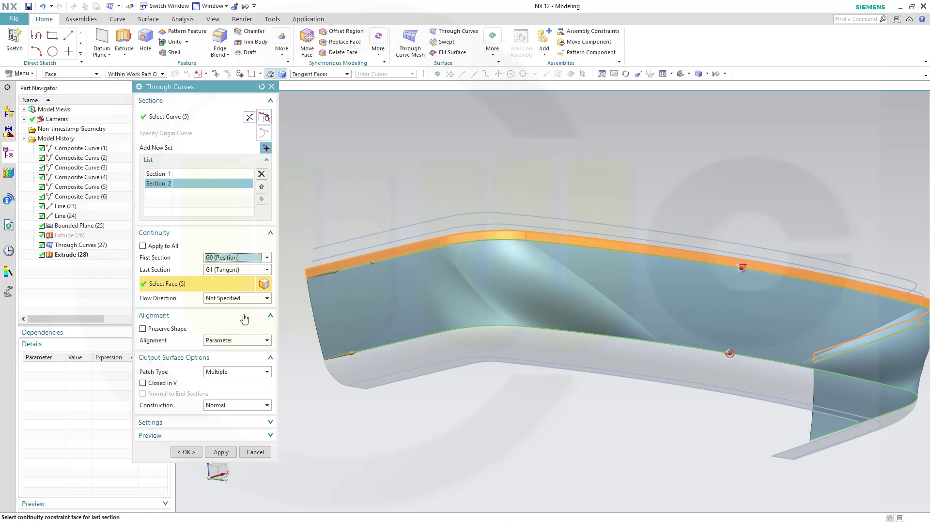
Try the Perpendicular and Isoparametric flow directions on the surface preview, and return to Not Specified
left_click(259, 299)
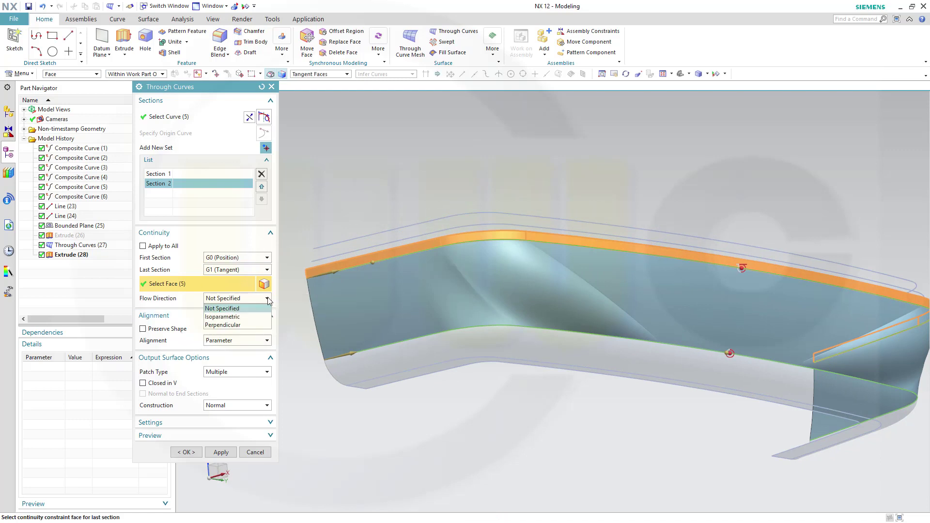
left_click(237, 325)
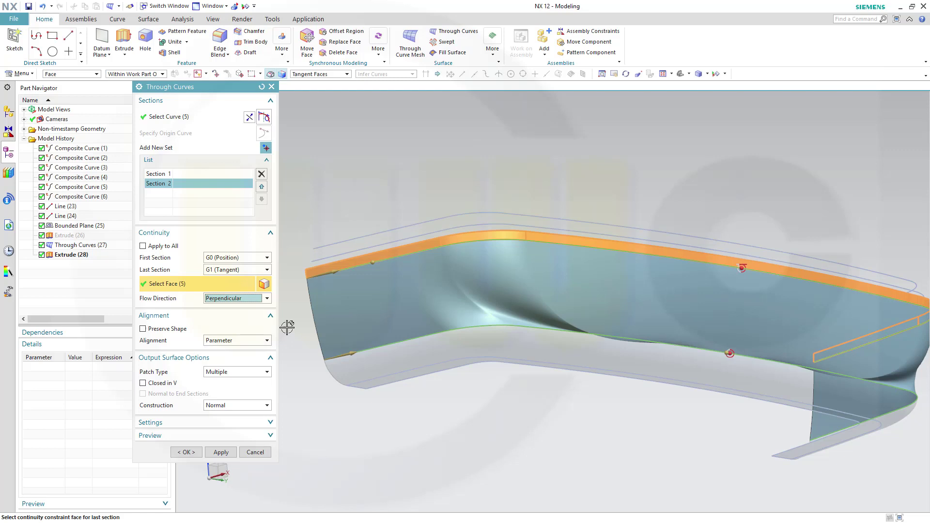
left_click(267, 298)
left_click(240, 316)
left_click(266, 299)
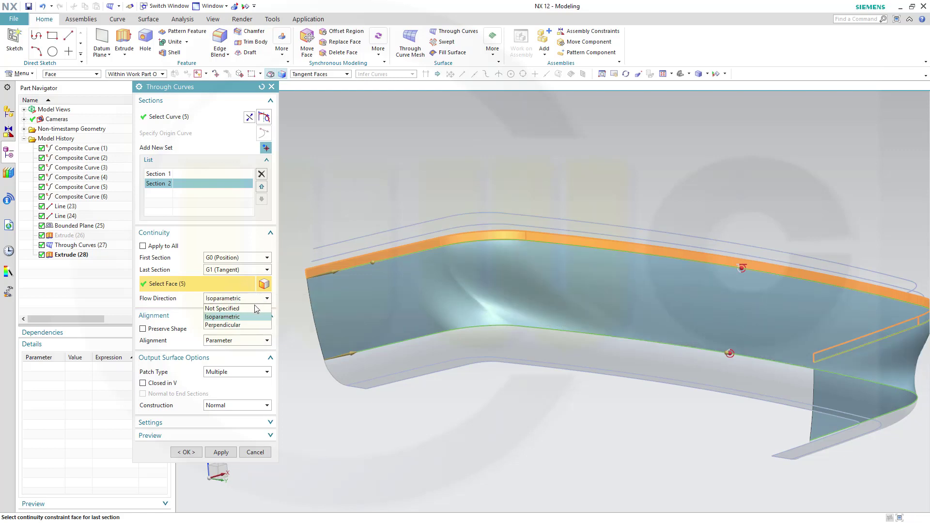
left_click(243, 308)
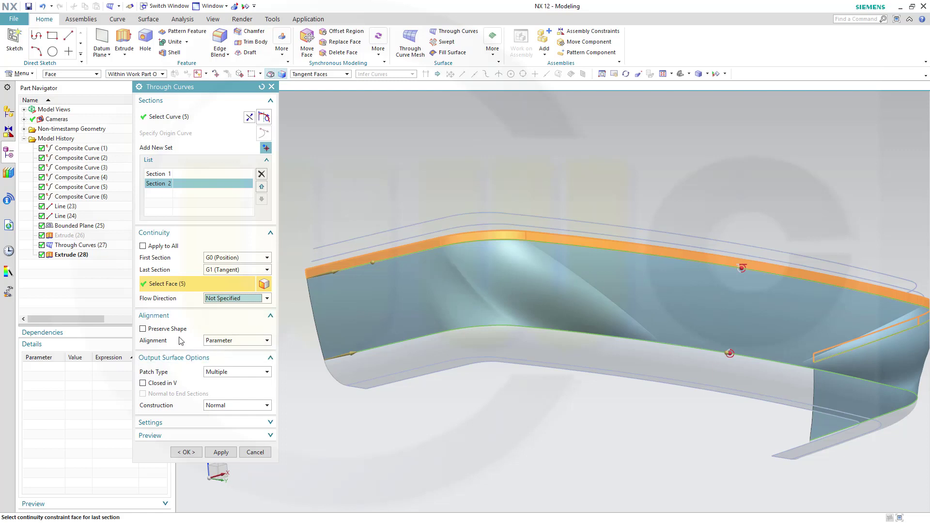
Try the Preserve Shape option and the By Segments alignment on the Through Curves surface
left_click(143, 329)
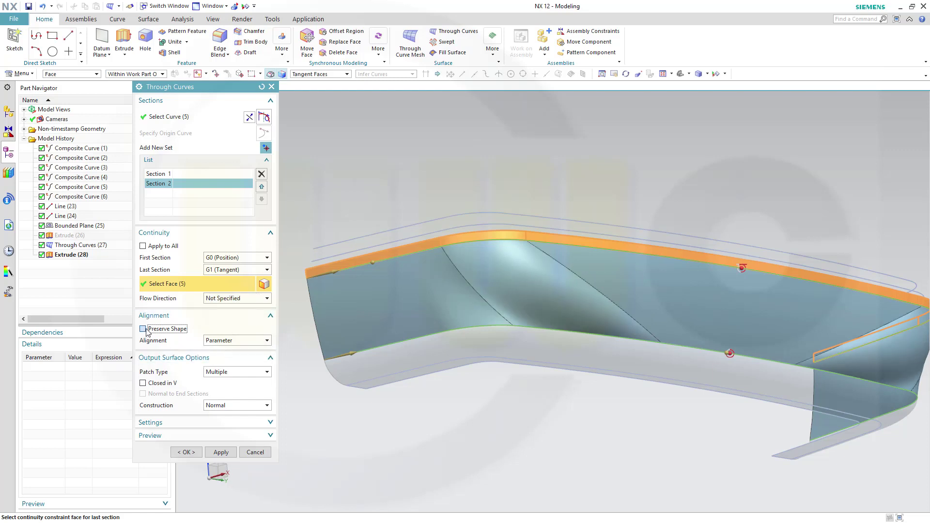
left_click(143, 329)
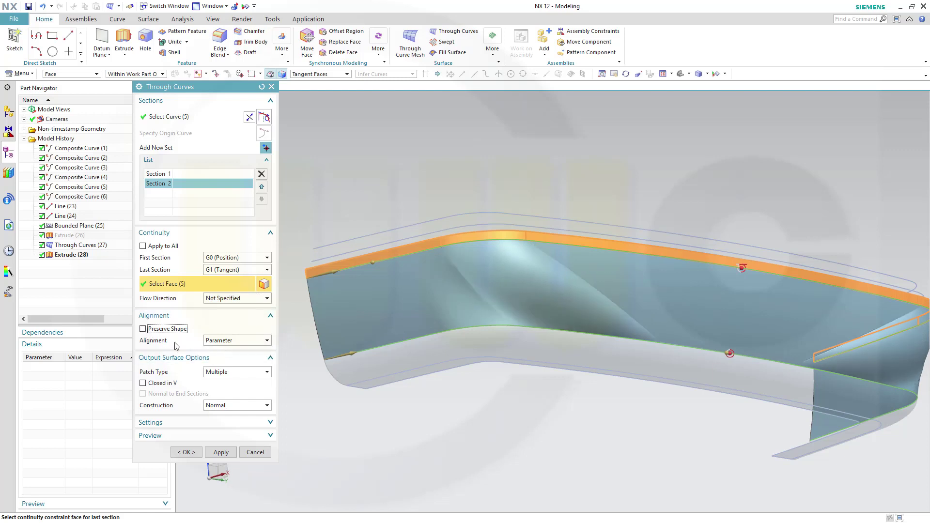
left_click(268, 341)
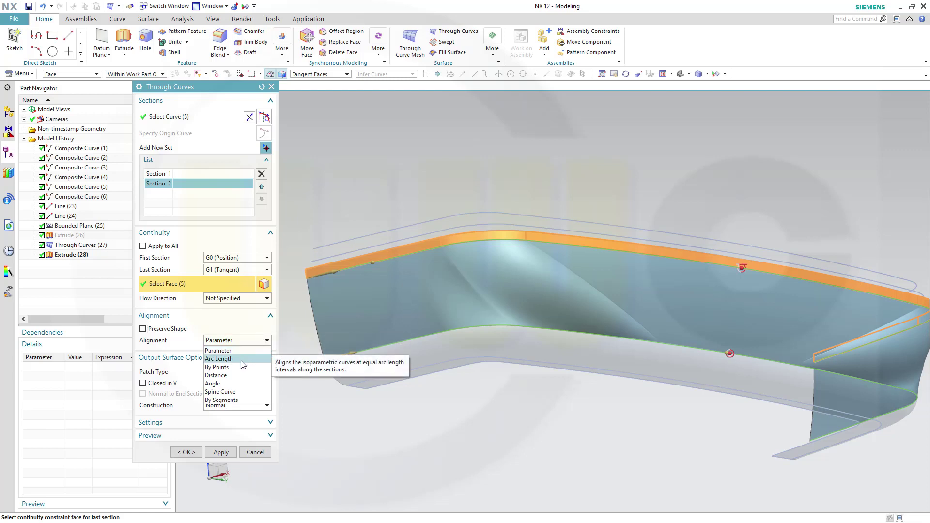
left_click(228, 400)
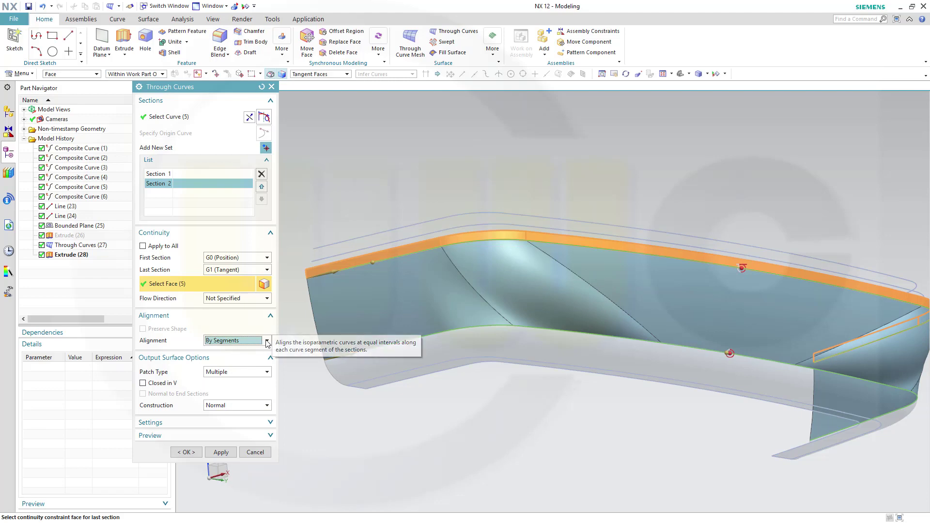
Set the section alignment to Arc Length and create the Through Curves surface
left_click(266, 341)
left_click(232, 360)
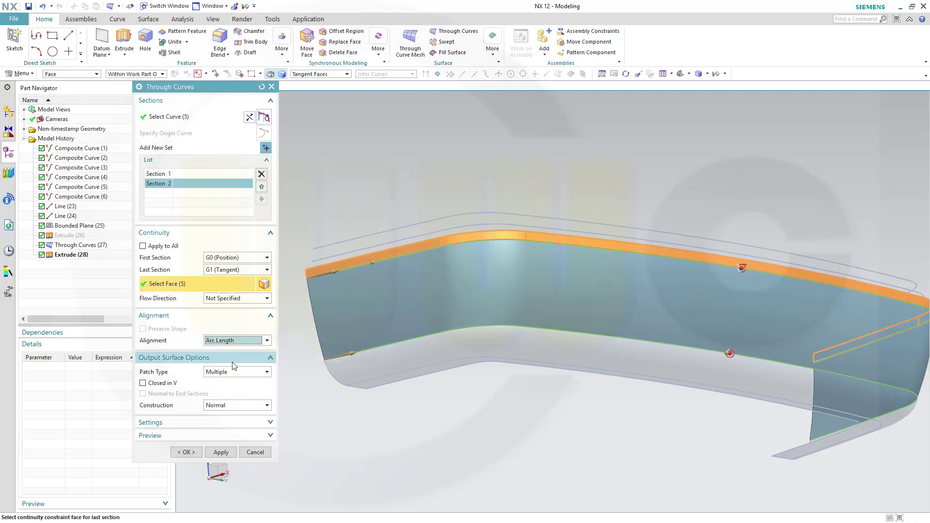
middle_click_drag(484, 409, 249, 323)
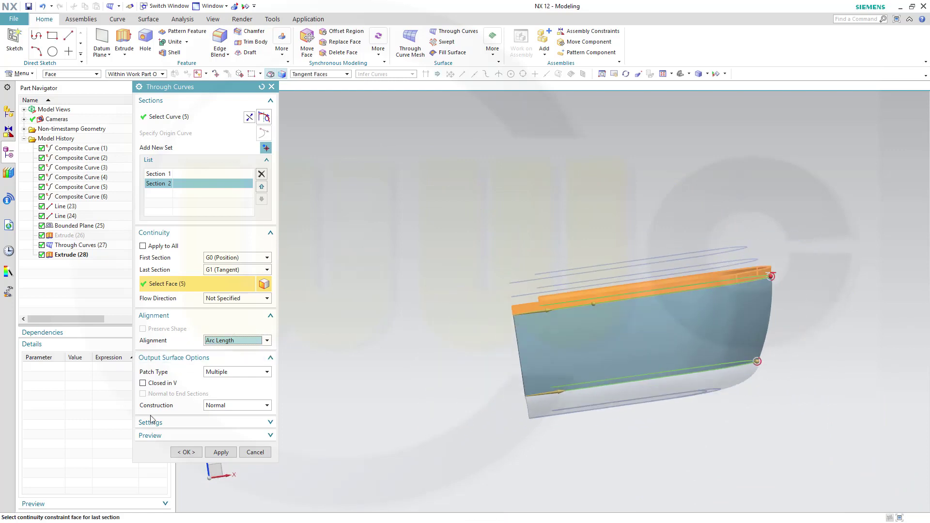
left_click(191, 453)
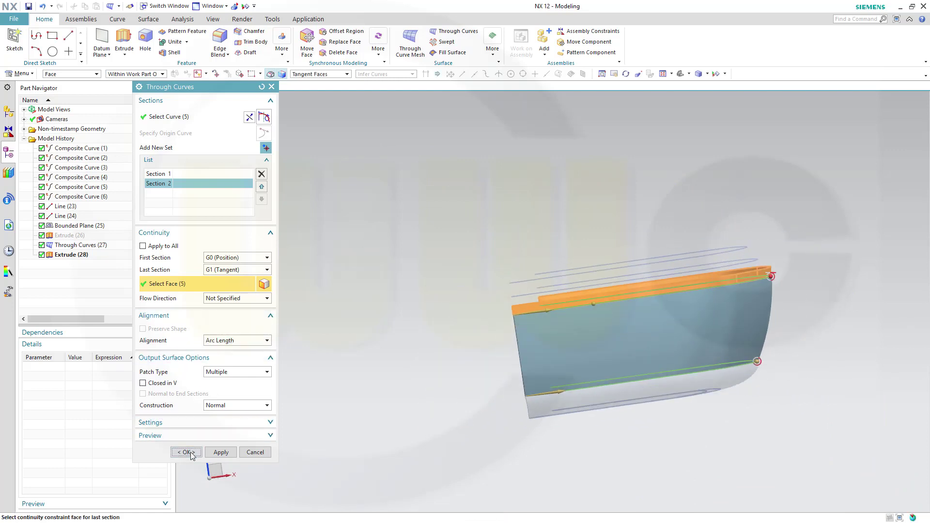
Hide the drafted helper sheet Extrude (28) and inspect the new bumper side surface
middle_click_drag(396, 373, 426, 318)
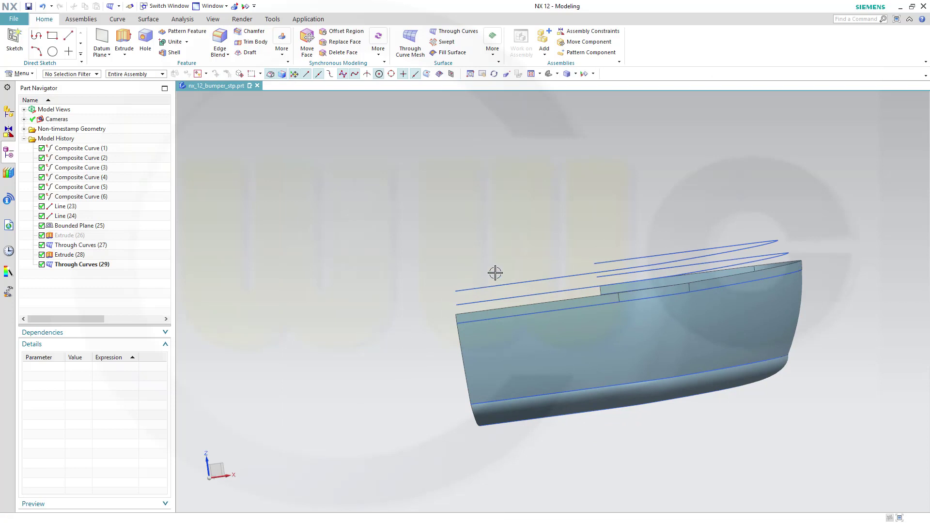
scroll(496, 272, "up", 3)
scroll(606, 253, "down", 2)
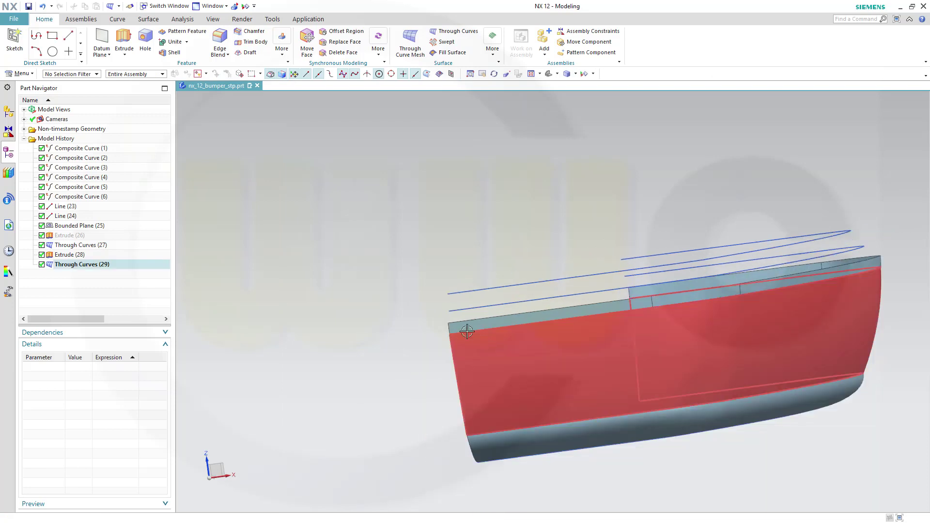
right_click(71, 257)
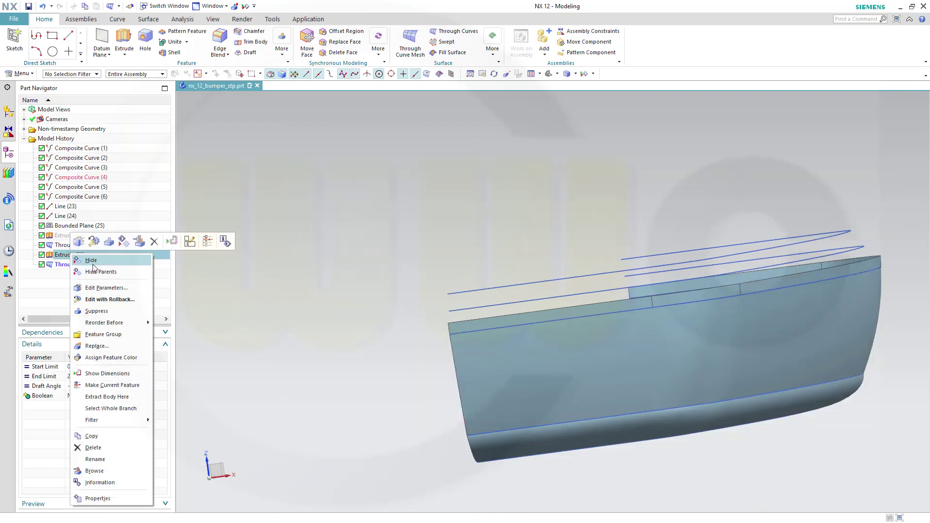
left_click(95, 268)
mouse_move(427, 268)
middle_mouse_down()
mouse_move(440, 272)
mouse_move(386, 274)
mouse_move(415, 271)
middle_mouse_up()
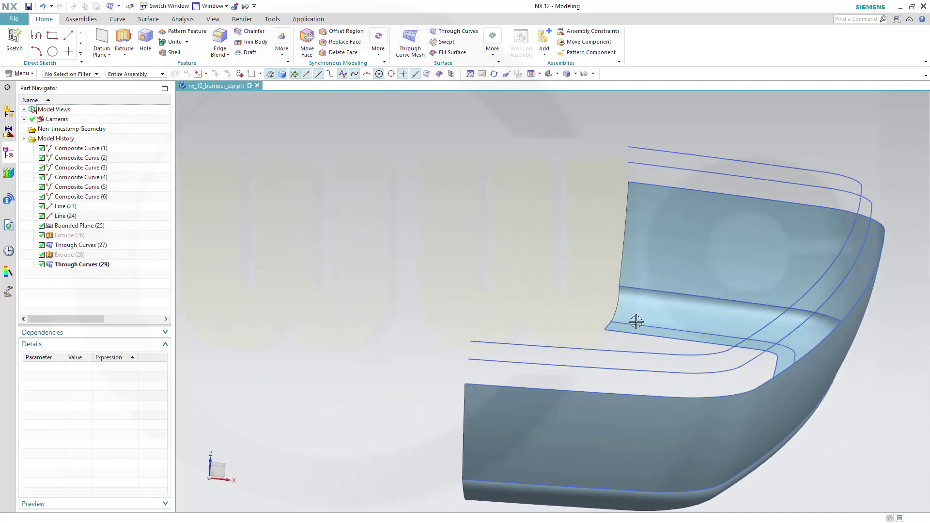
middle_click_drag(526, 236, 527, 228)
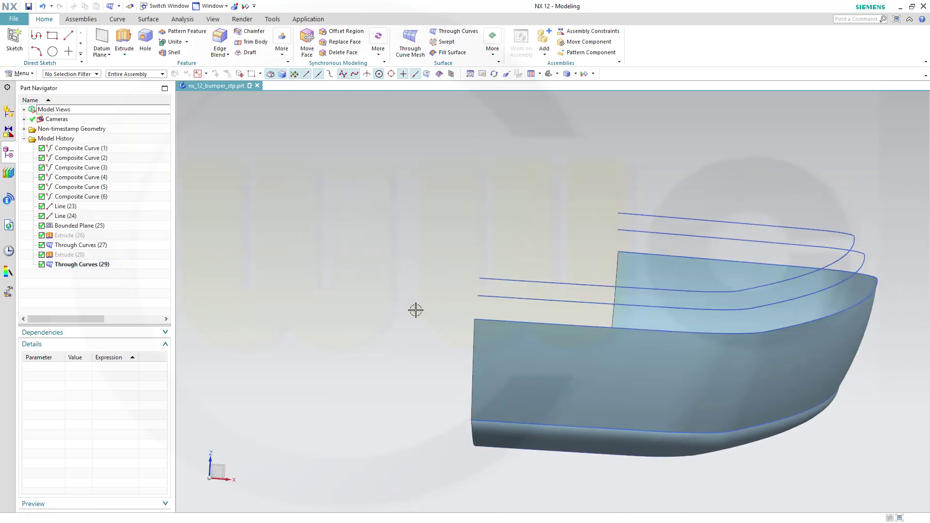
right_click(74, 259)
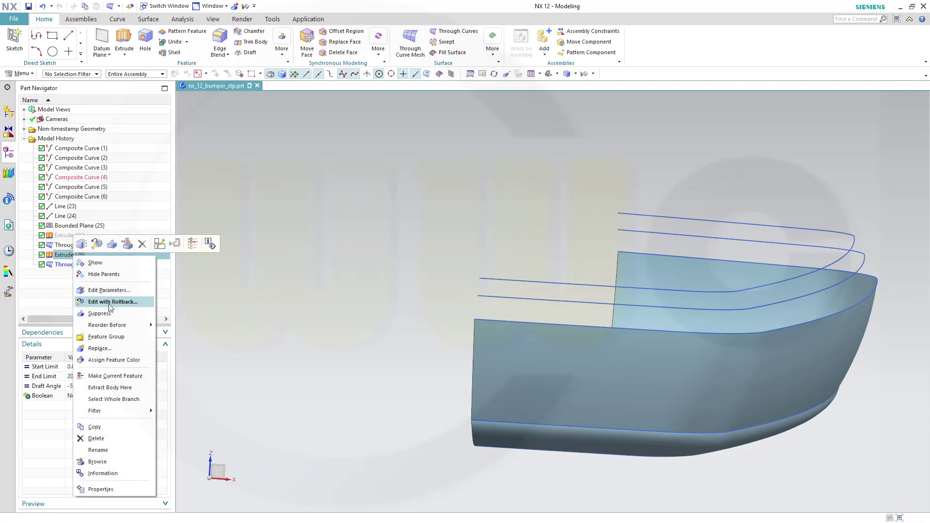
left_click(100, 264)
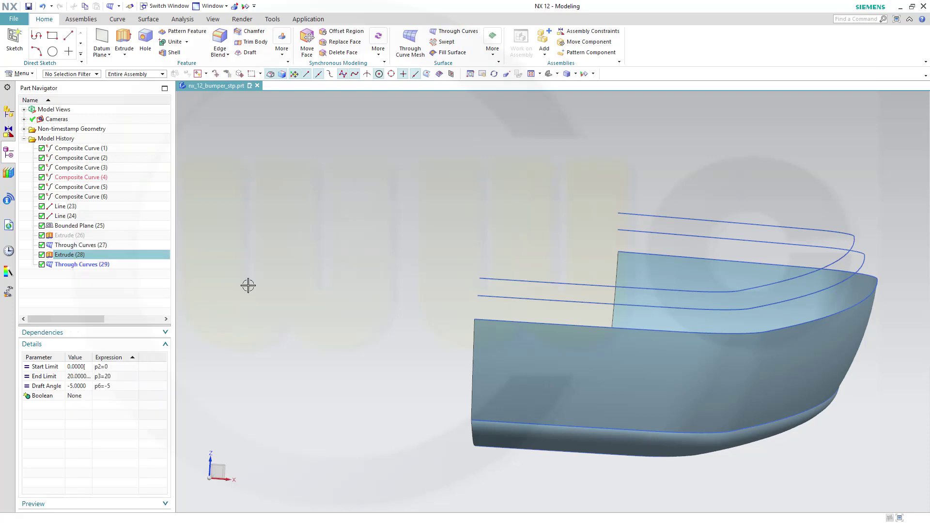
key("ctrl+b")
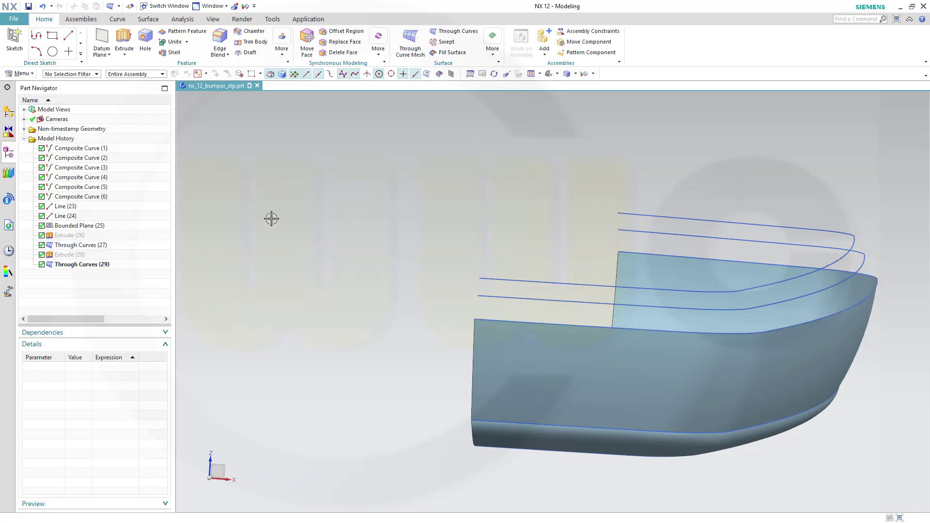
Extrude the tangent chain of Composite Curve (4) 20 mm downward as a sheet without draft
left_click(125, 43)
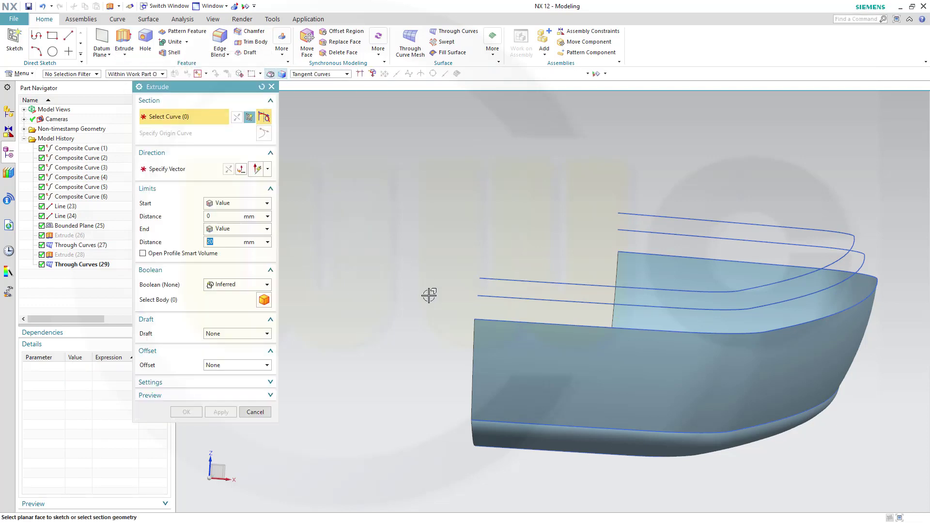
left_click(489, 323)
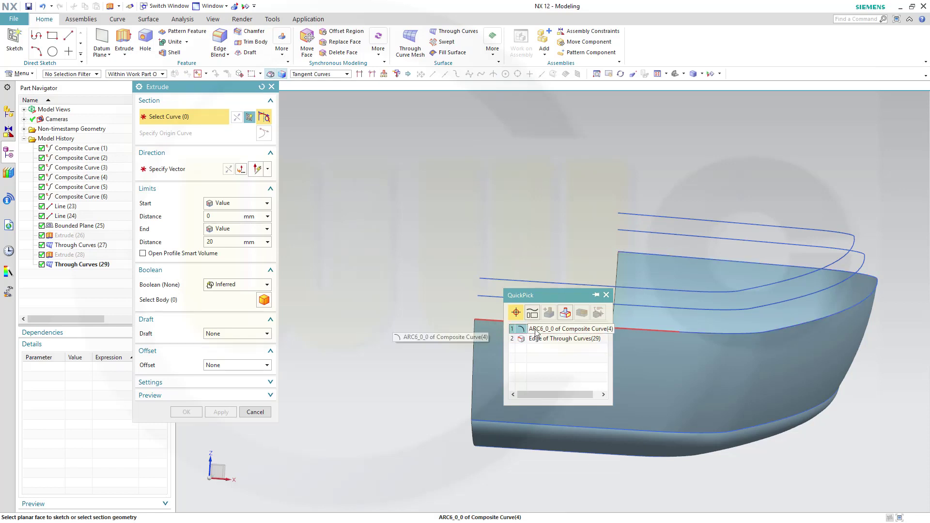
left_click(542, 329)
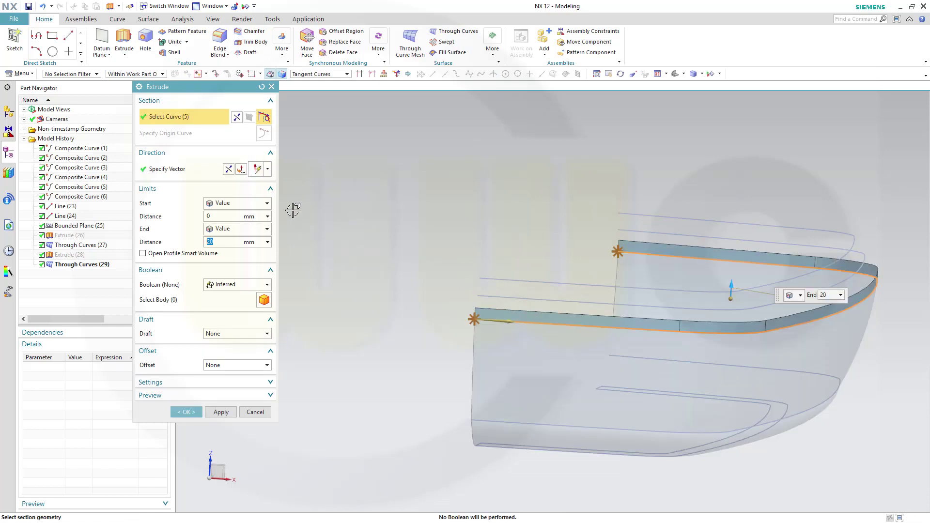
left_click(228, 169)
middle_click_drag(396, 262, 509, 284)
middle_click(488, 276)
left_click(509, 284)
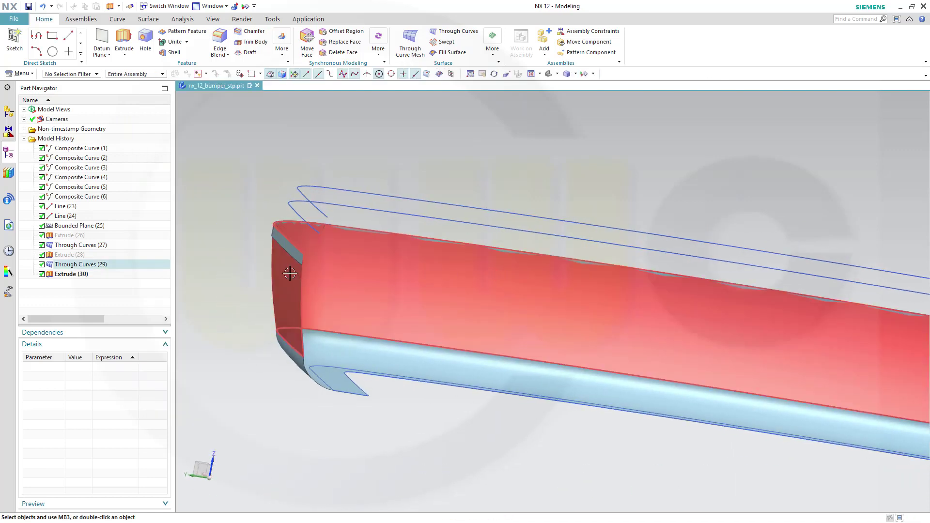
Edit Extrude (30) to draft From Start Limit with an angle of 5°
middle_click_drag(290, 274, 266, 262)
double_click(81, 275)
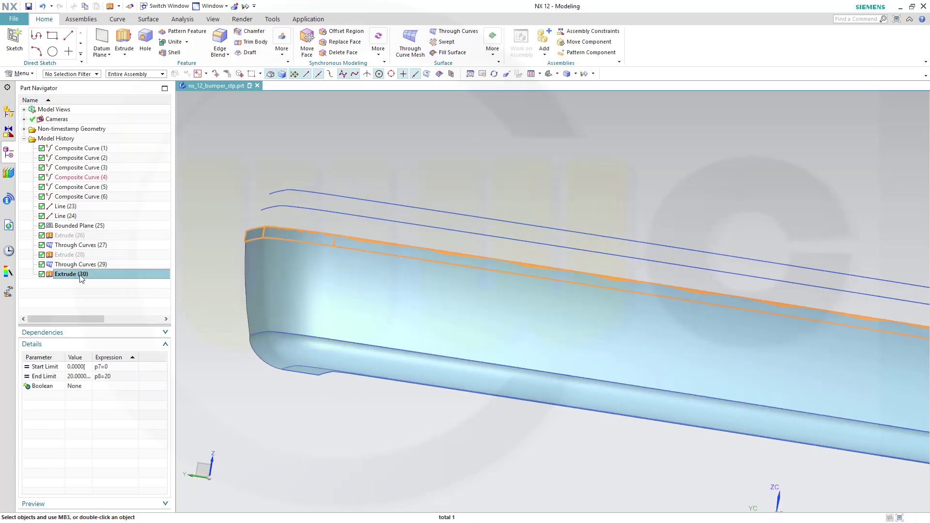
key("ctrl+f")
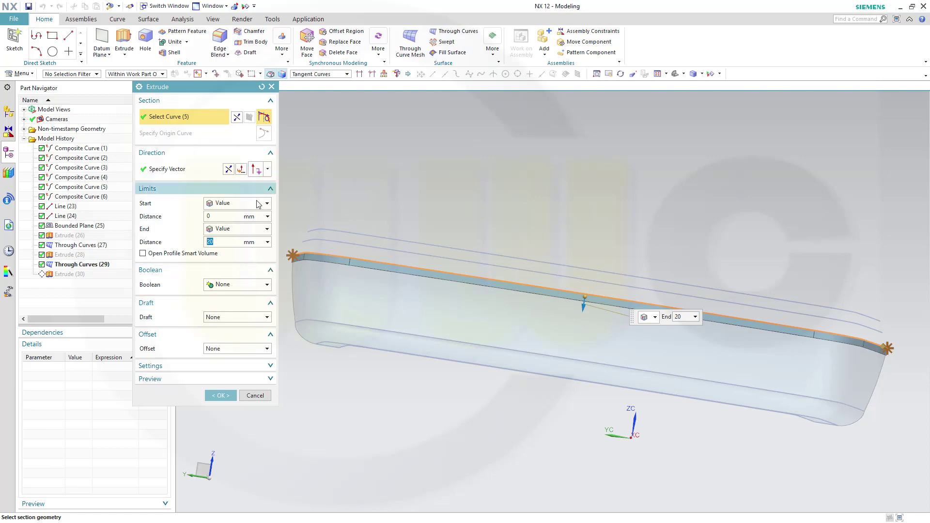
left_click(267, 317)
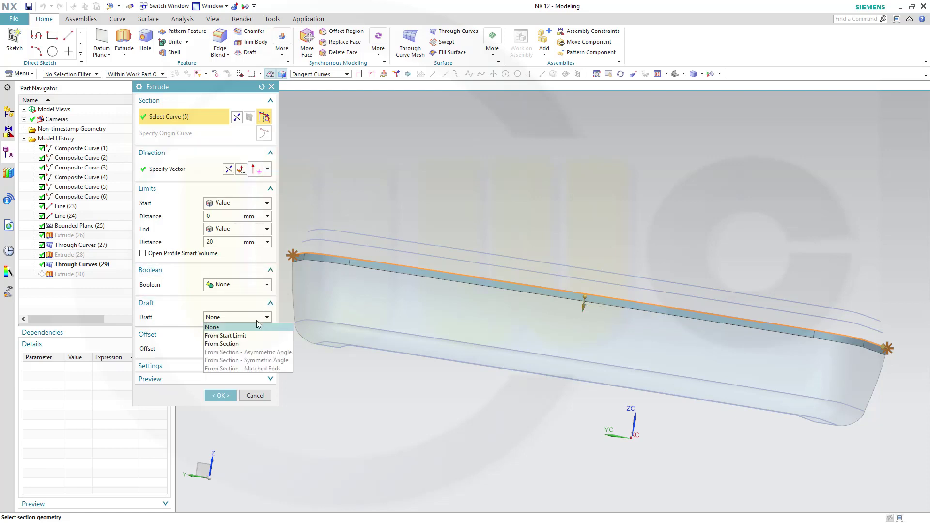
left_click(241, 336)
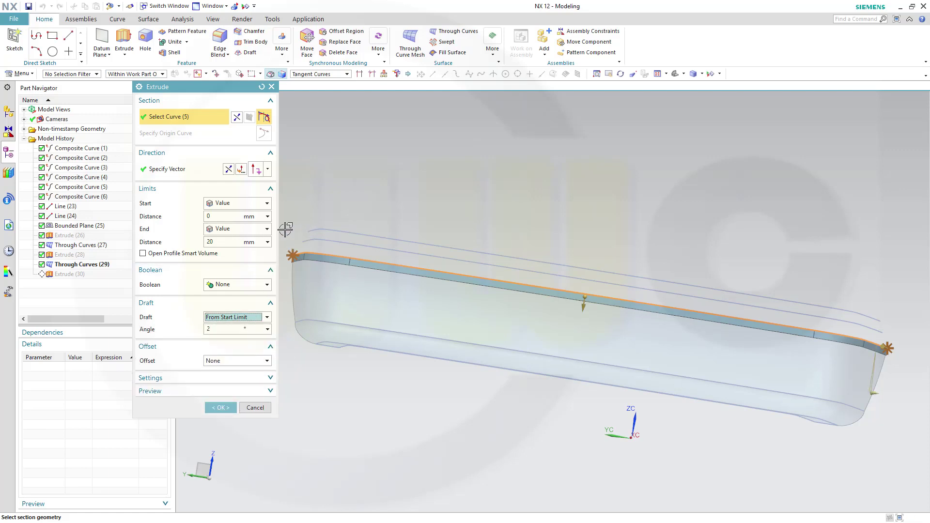
left_click(228, 331)
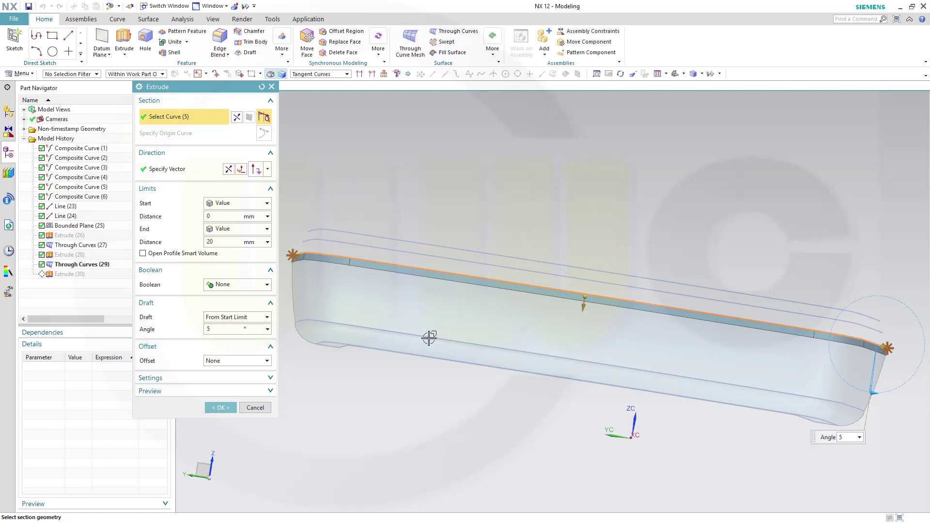
Reverse the draft of the upper helper sheet with an angle of -5° and apply the extrude edit
middle_click_drag(441, 336, 387, 314)
scroll(387, 313, "down", 2)
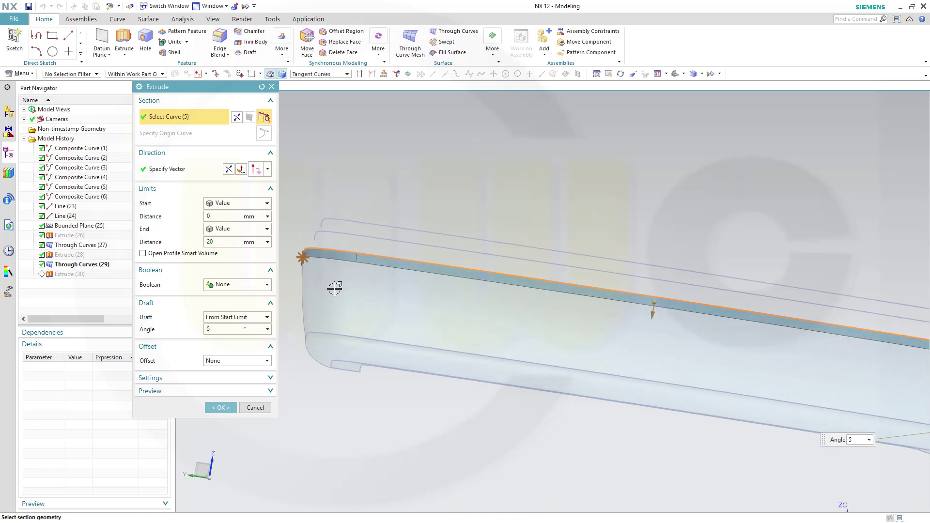
scroll(339, 300, "up", 2)
scroll(315, 281, "down", 2)
scroll(359, 257, "down", 2)
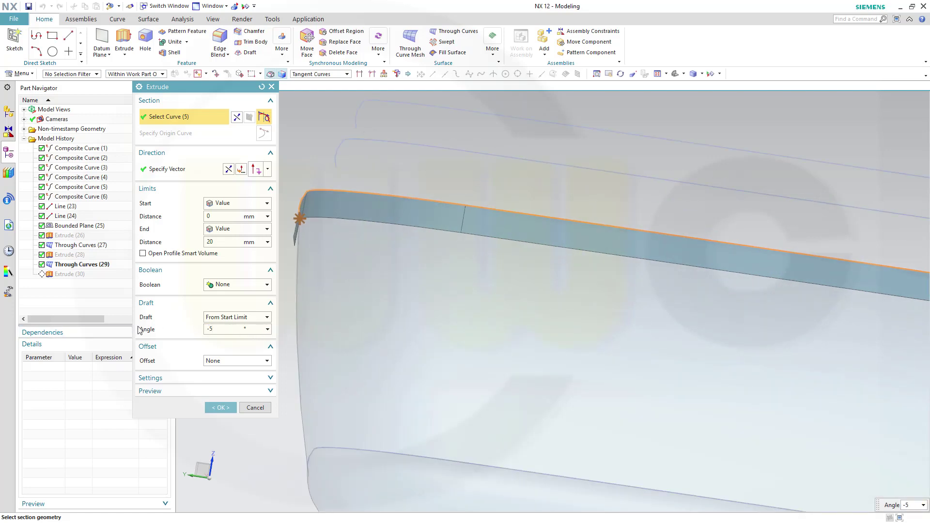
key("Tab")
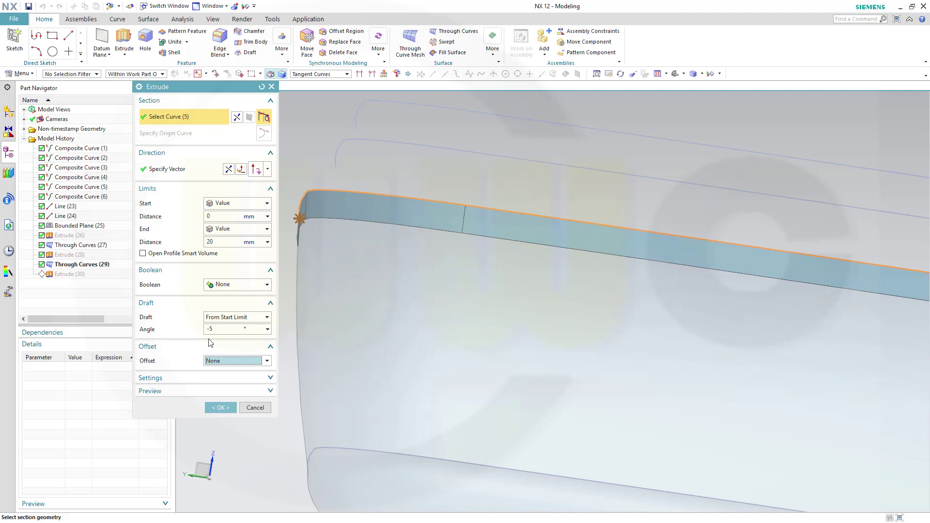
left_click(220, 408)
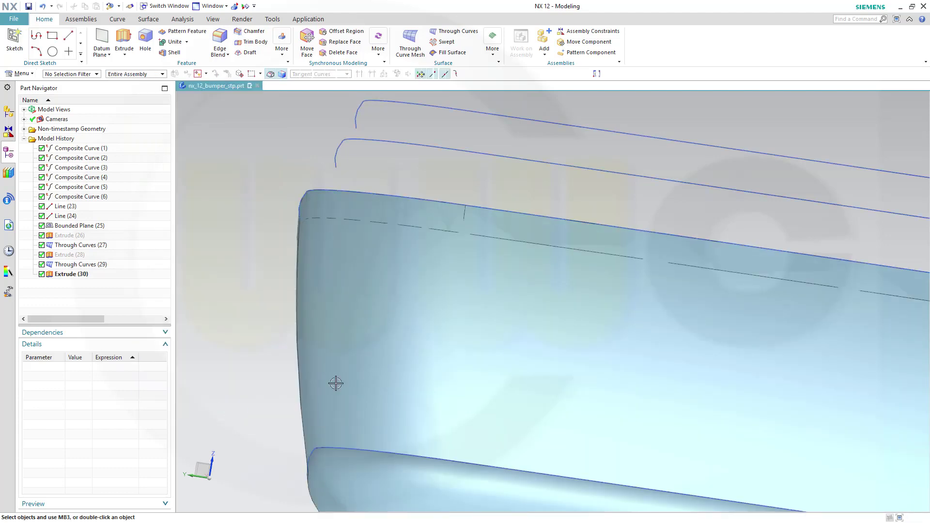
Begin a 3D line outside the sketch, starting at the near end point of Composite Curve (5)
middle_click_drag(332, 380, 513, 381)
scroll(360, 361, "down", 4)
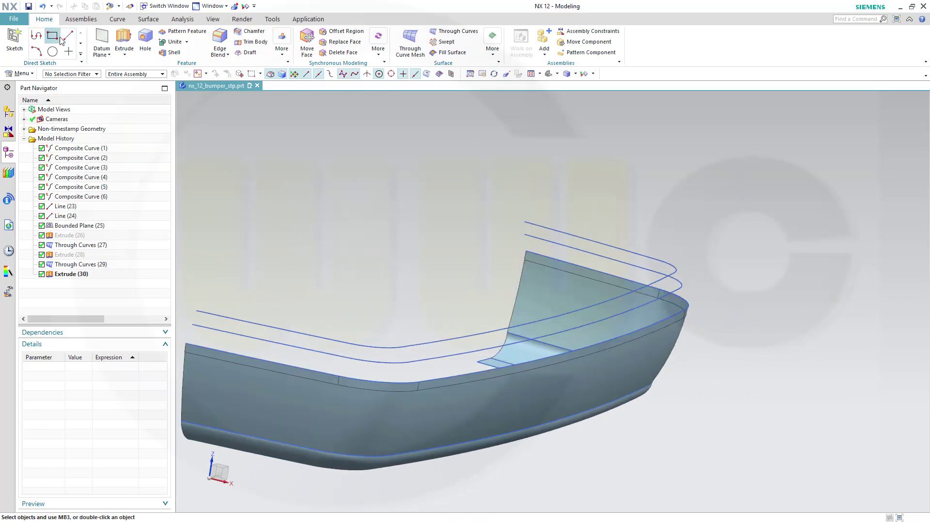
left_click(68, 35)
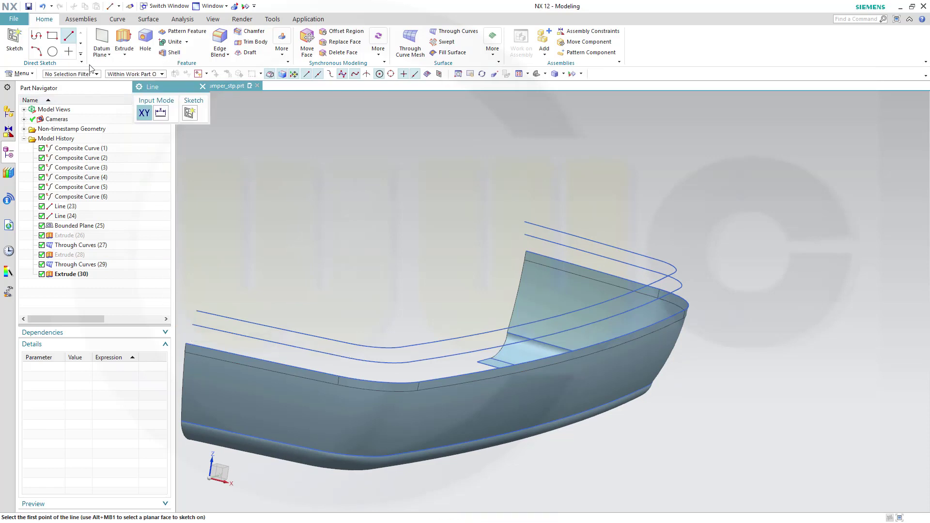
left_click(117, 19)
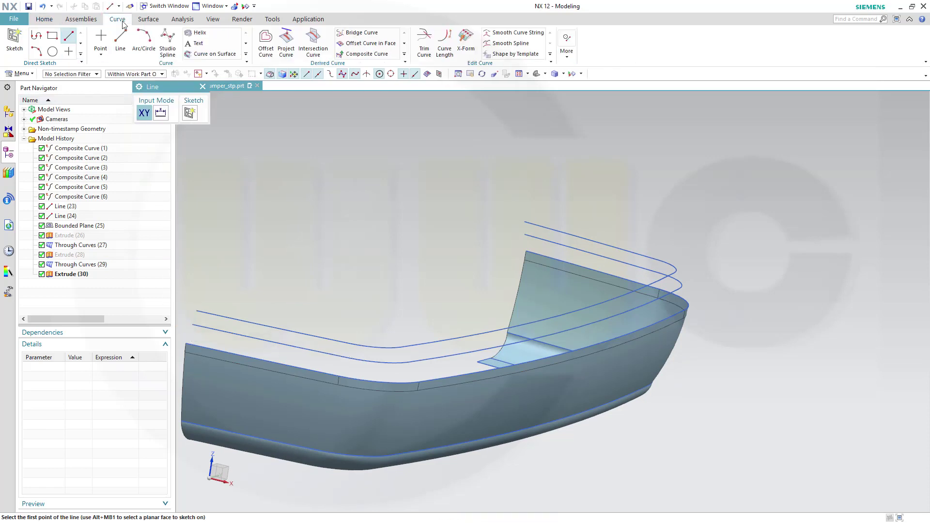
left_click(125, 38)
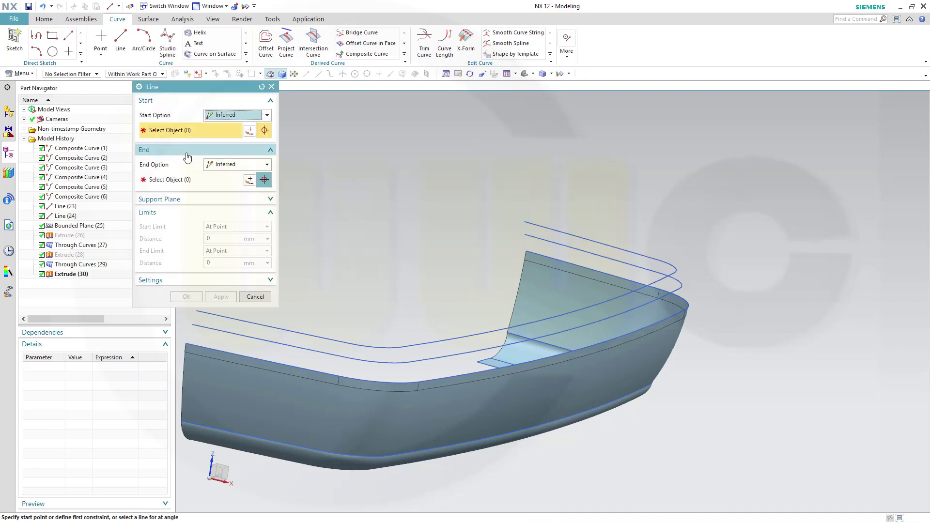
left_click(268, 119)
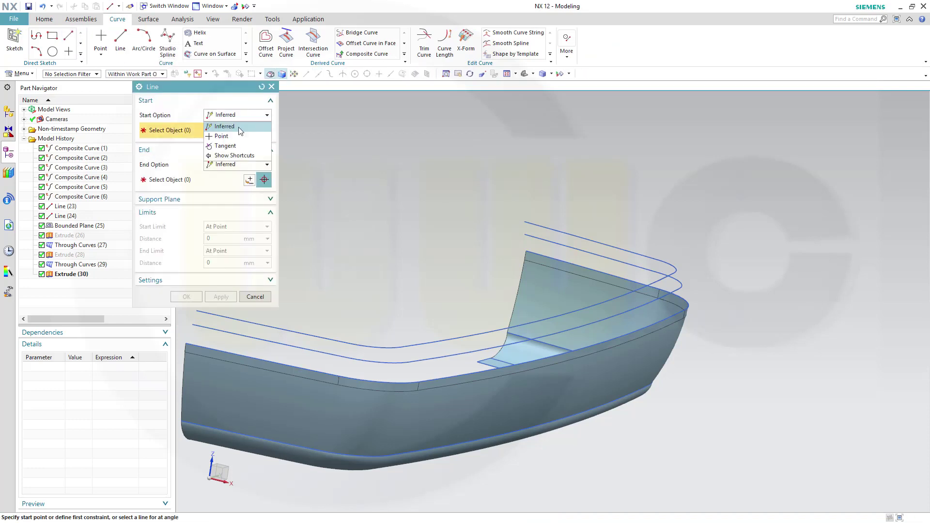
left_click(223, 125)
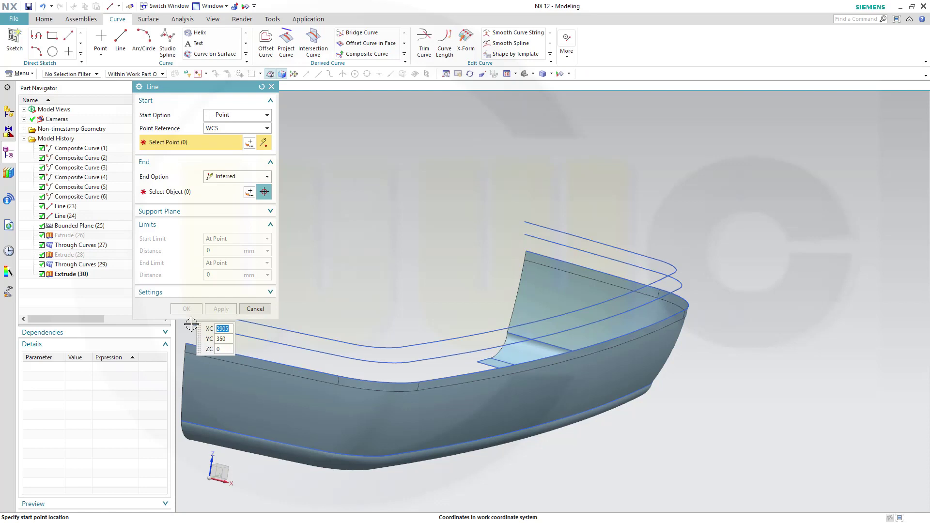
left_click(249, 142)
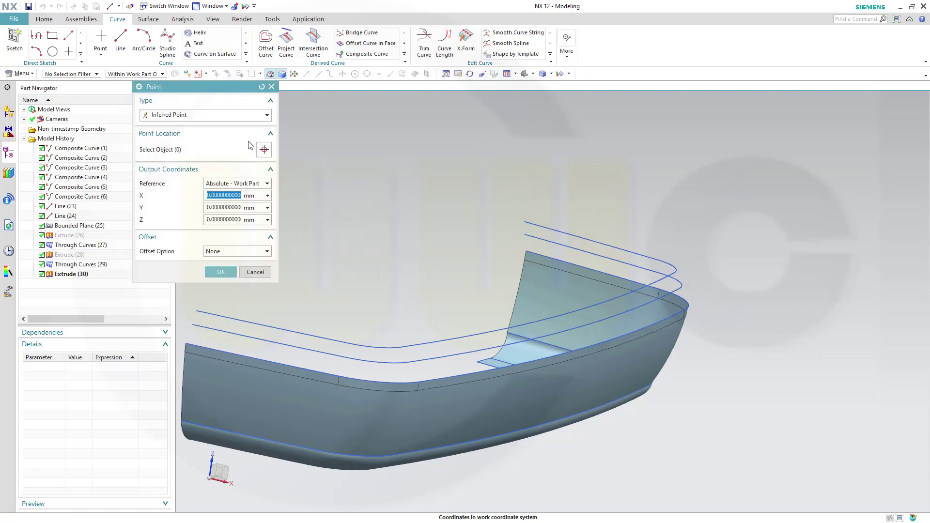
left_click(270, 118)
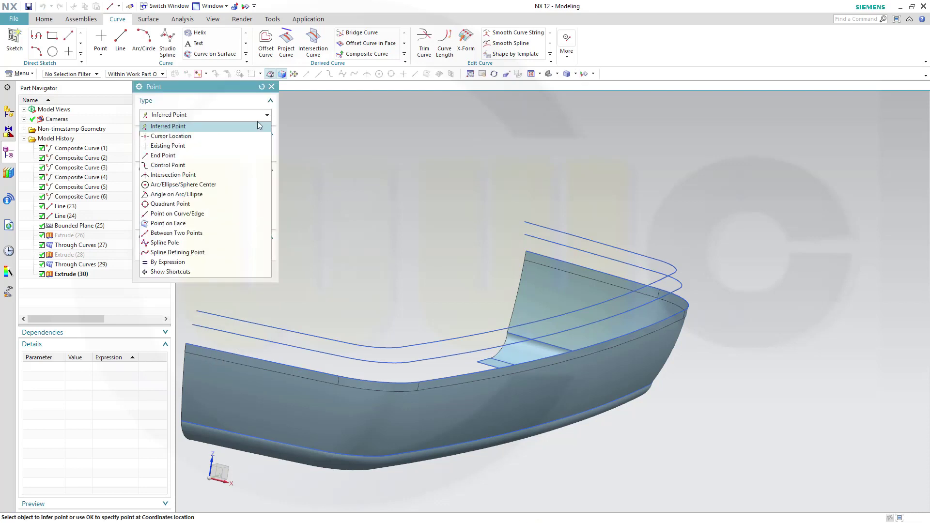
left_click(208, 155)
left_click(197, 329)
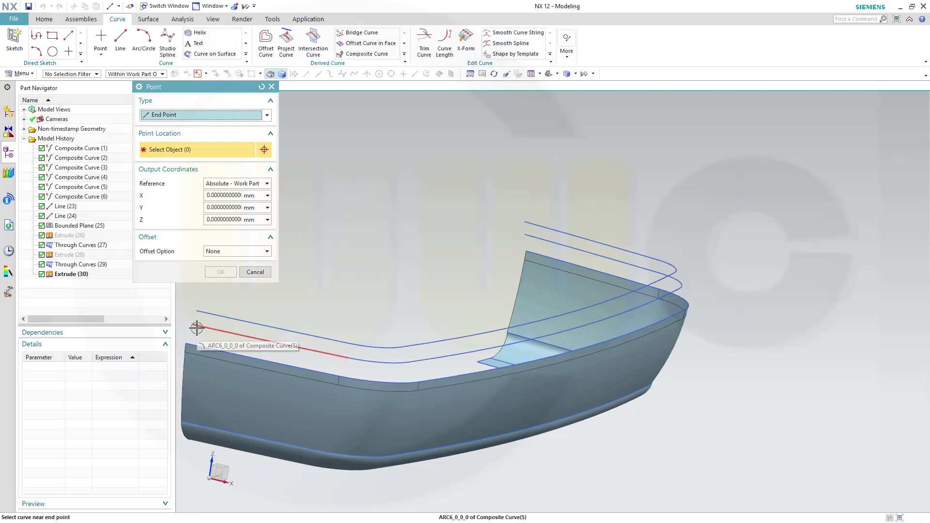
left_click(219, 272)
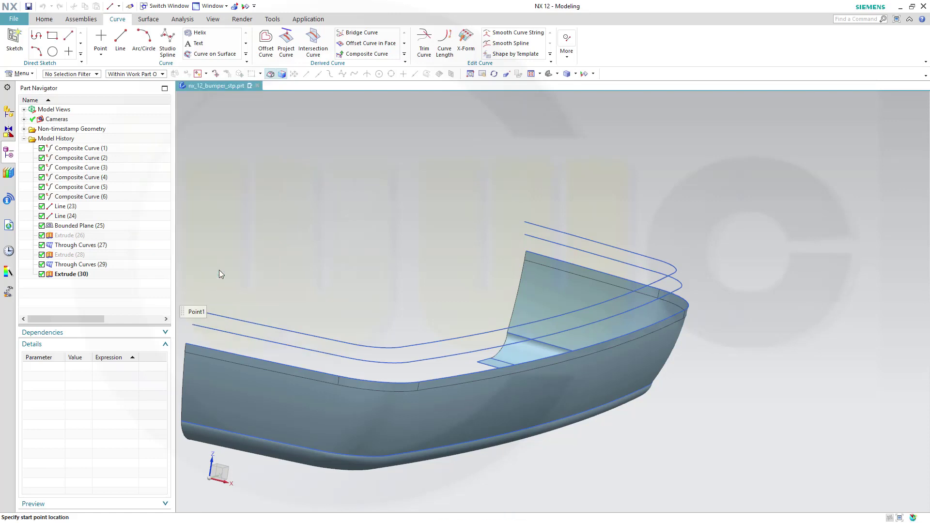
Finish the line at the opposite end point of Composite Curve (5) to close its open side
left_click(268, 166)
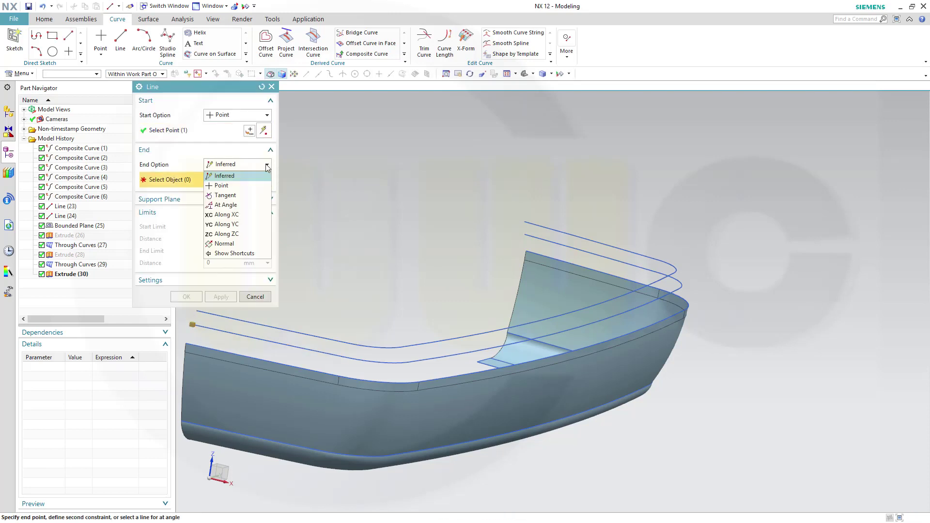
left_click(243, 180)
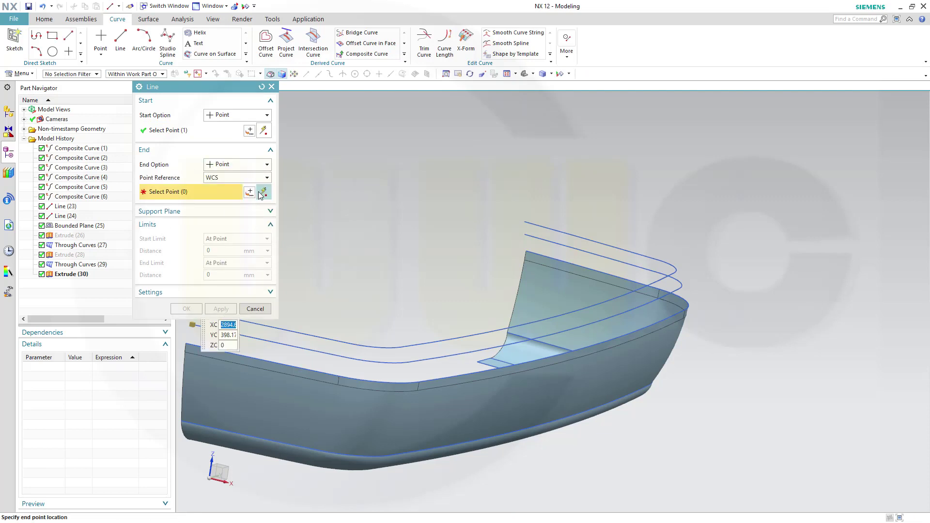
left_click(263, 192)
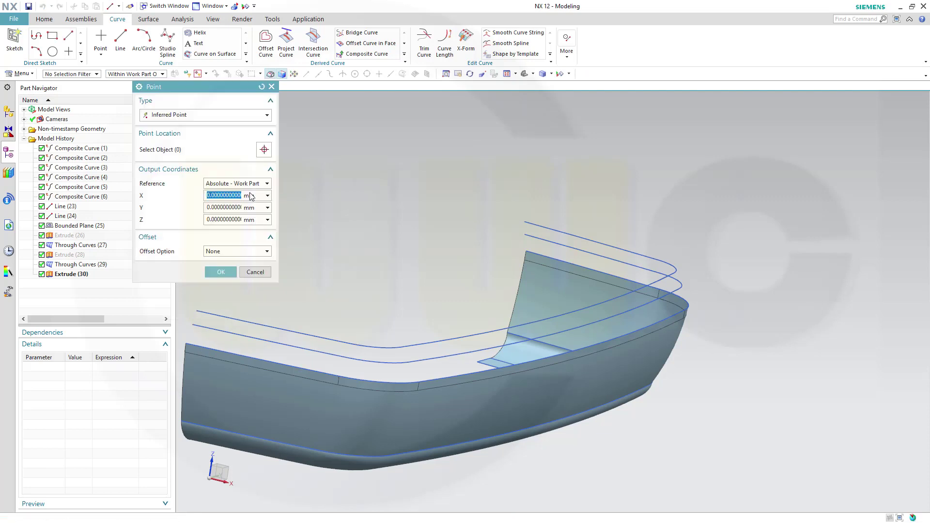
left_click(258, 119)
left_click(224, 155)
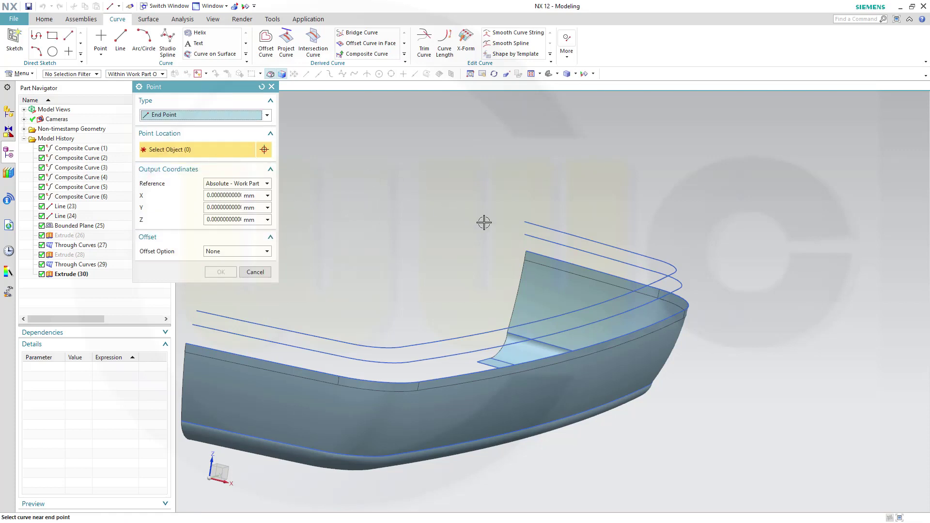
left_click(526, 237)
left_click(219, 272)
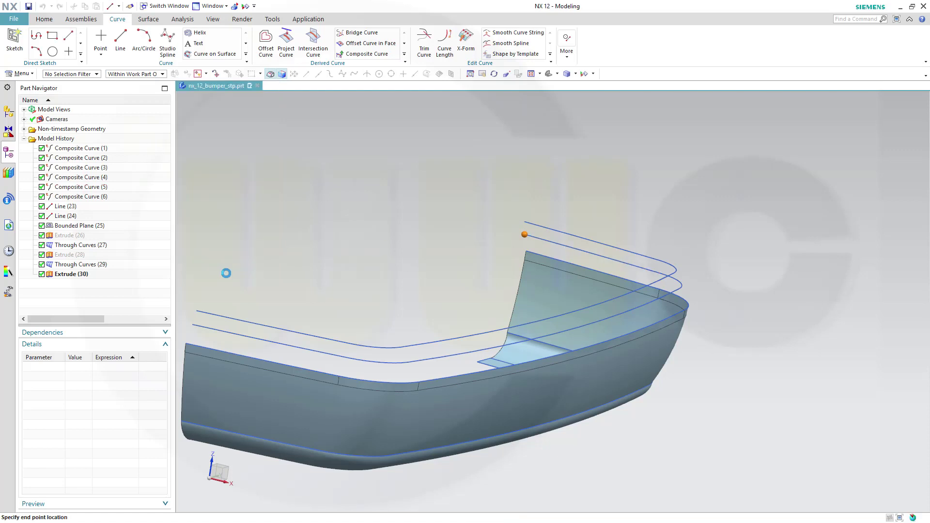
left_click(188, 297)
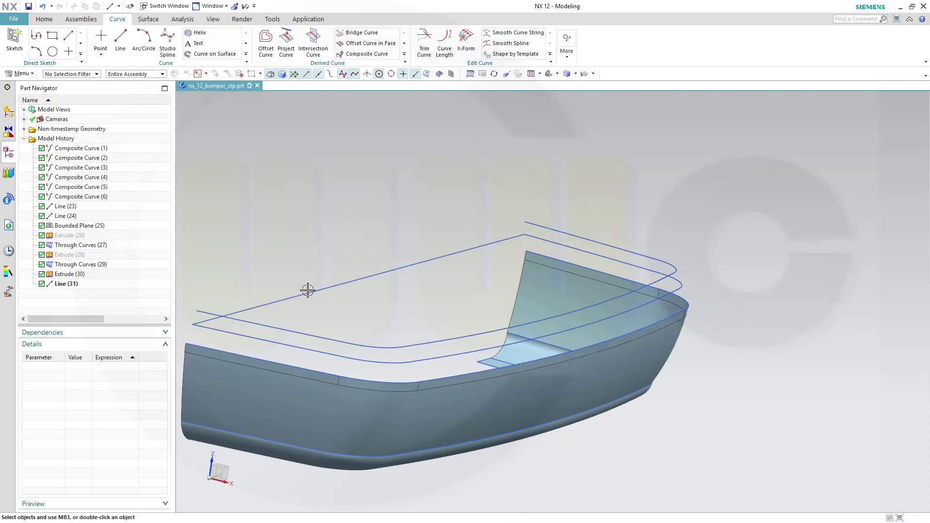
Create a bounded plane from the connected loop of Composite Curve (5) and its closing line
middle_click_drag(344, 307, 434, 281, "shift")
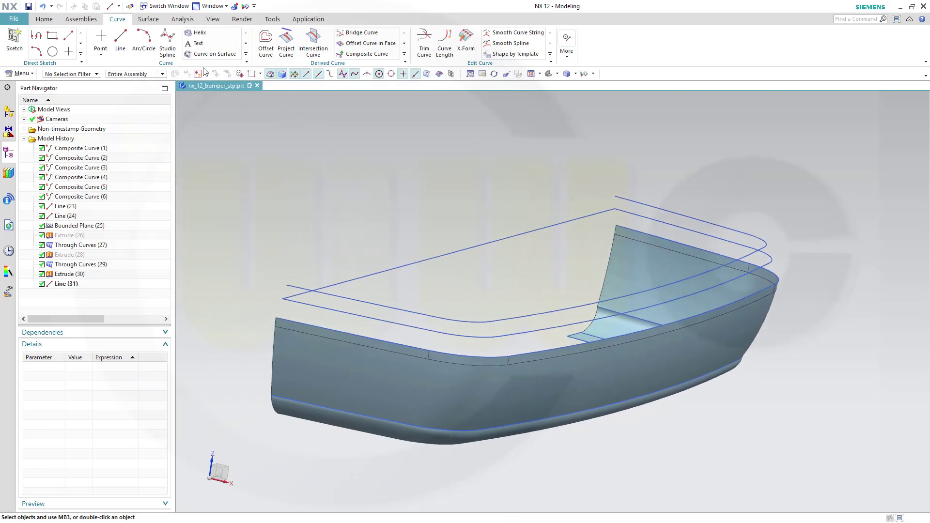
left_click(153, 22)
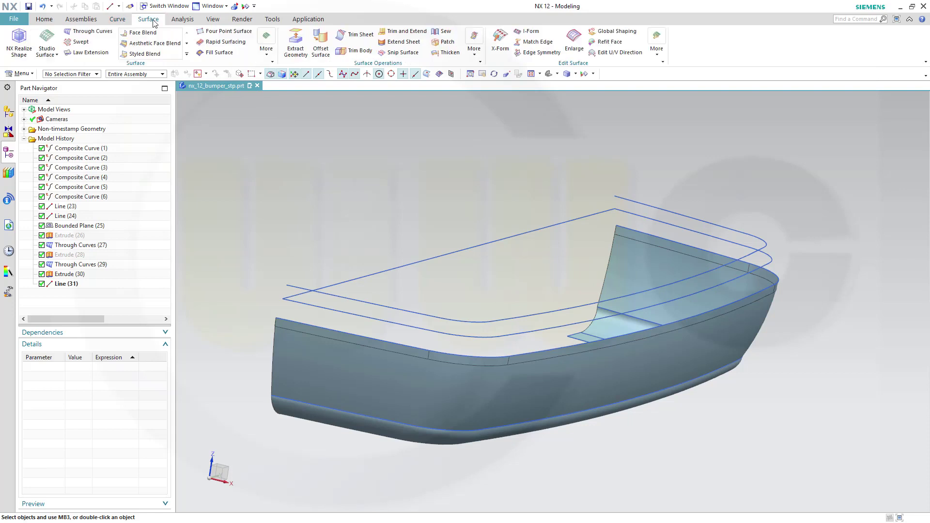
left_click(266, 53)
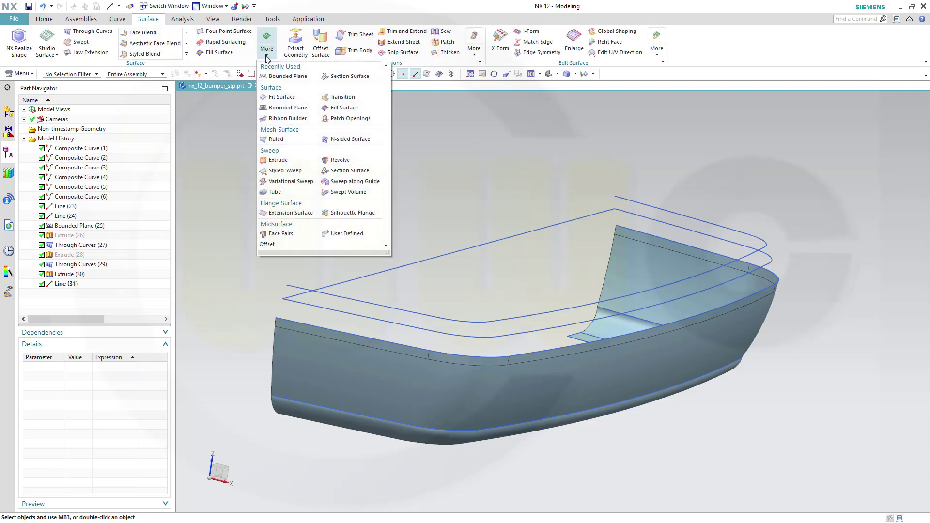
left_click(282, 78)
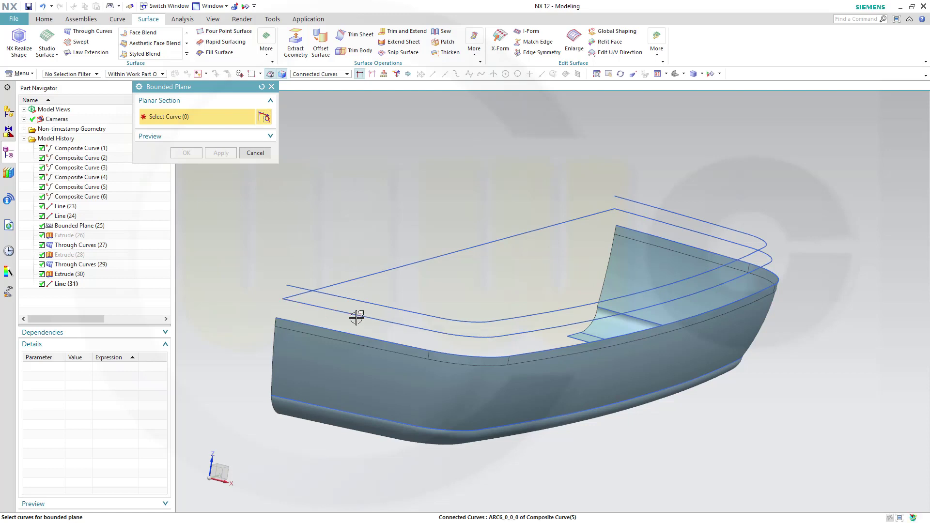
left_click(356, 318)
left_click(188, 153)
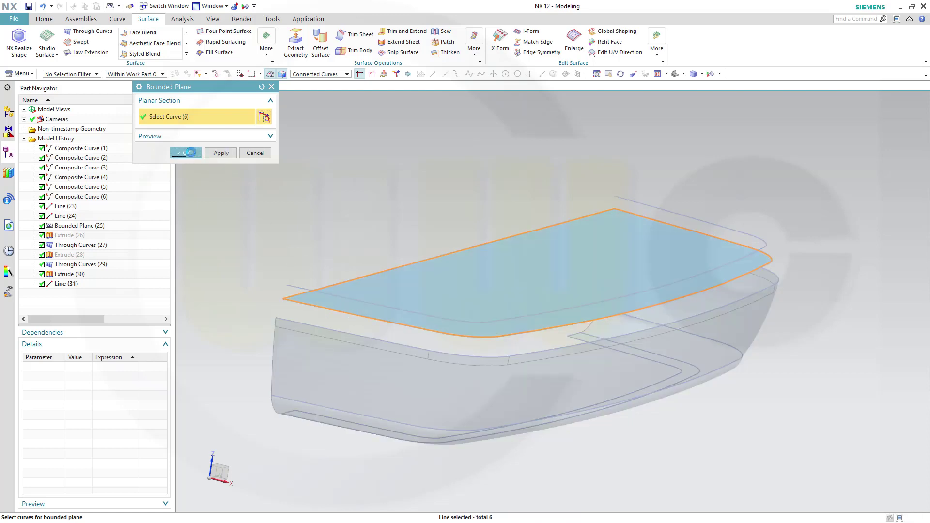
Start a Through Curves surface and set the first section's continuity to G1 (Tangent)
mouse_move(412, 202)
middle_mouse_down()
mouse_move(421, 190)
mouse_move(414, 202)
middle_mouse_up()
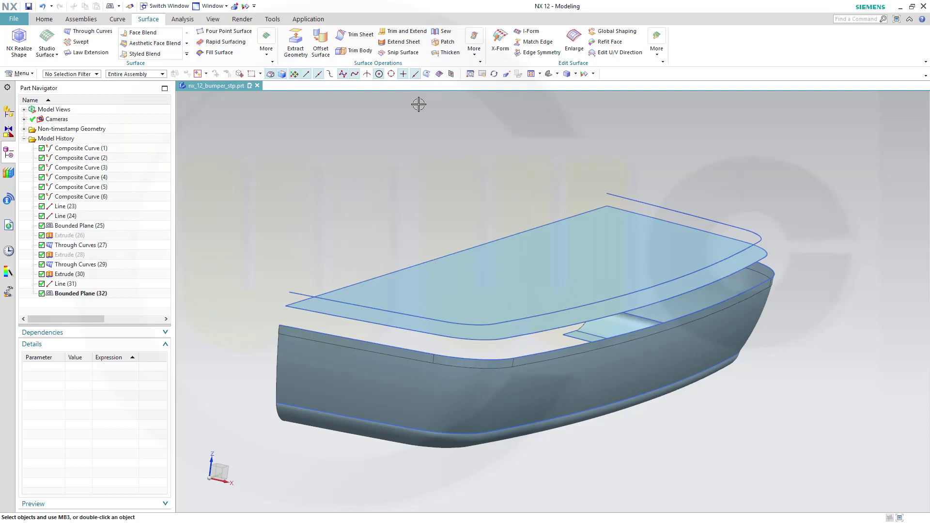
left_click(87, 32)
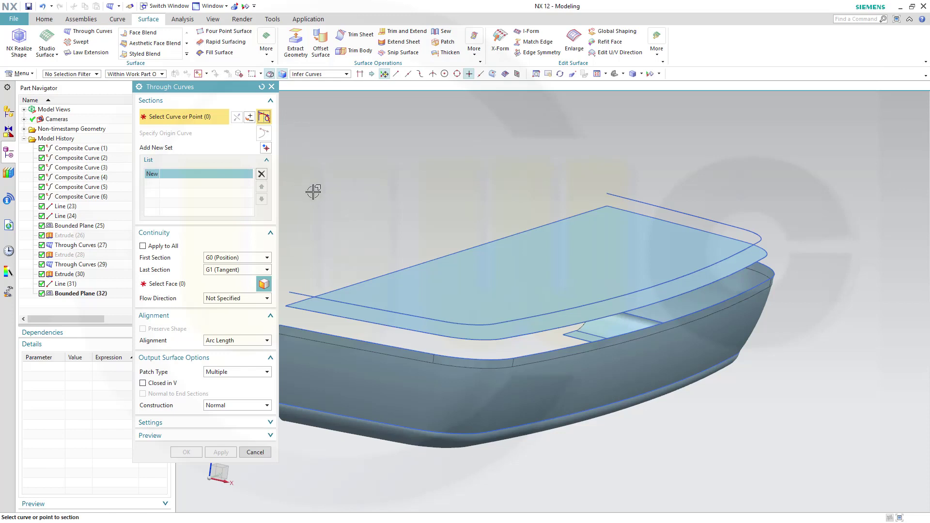
left_click(267, 257)
left_click(233, 276)
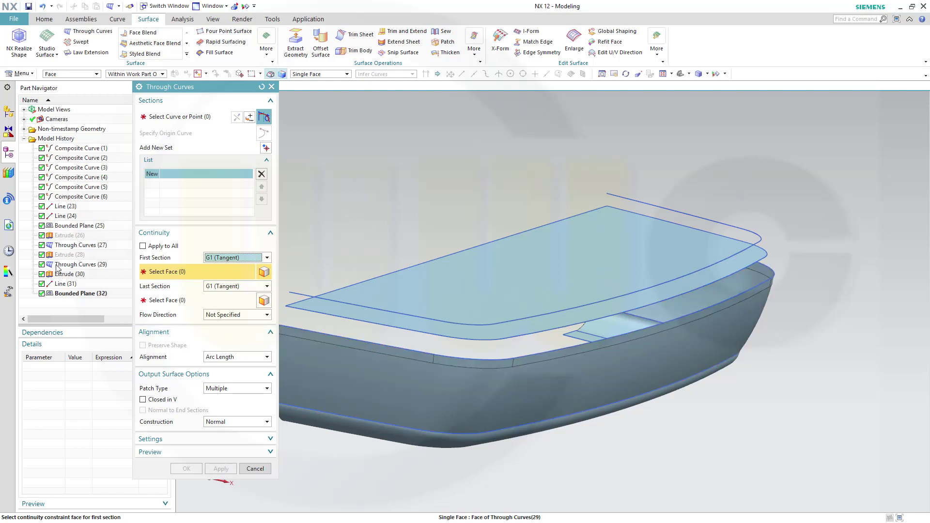
Hide the bumper side surface Through Curves (29) to expose the drafted helper sheet
left_click(42, 265)
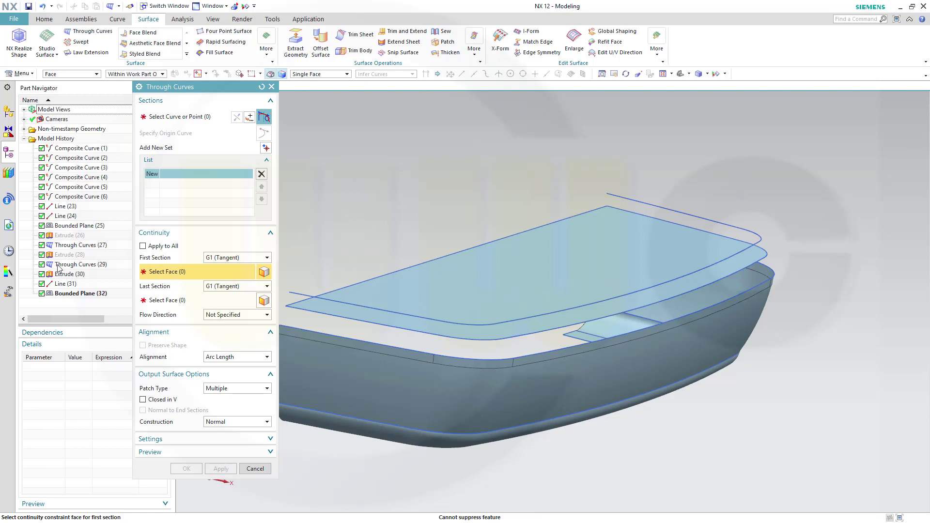
right_click(58, 266)
left_click(79, 280)
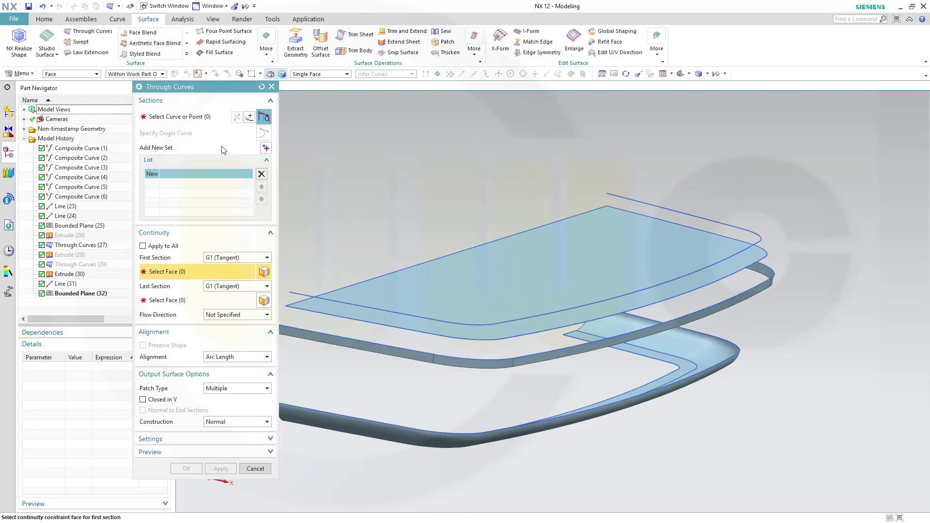
Select the tangent chain of upper edges on the drafted helper sheet Extrude (30) as the first section
left_click(188, 120)
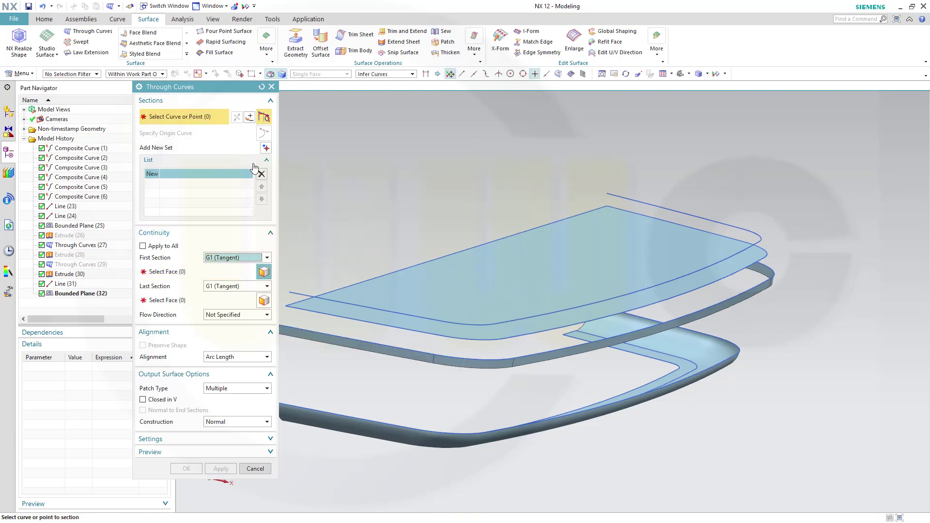
left_click(378, 342)
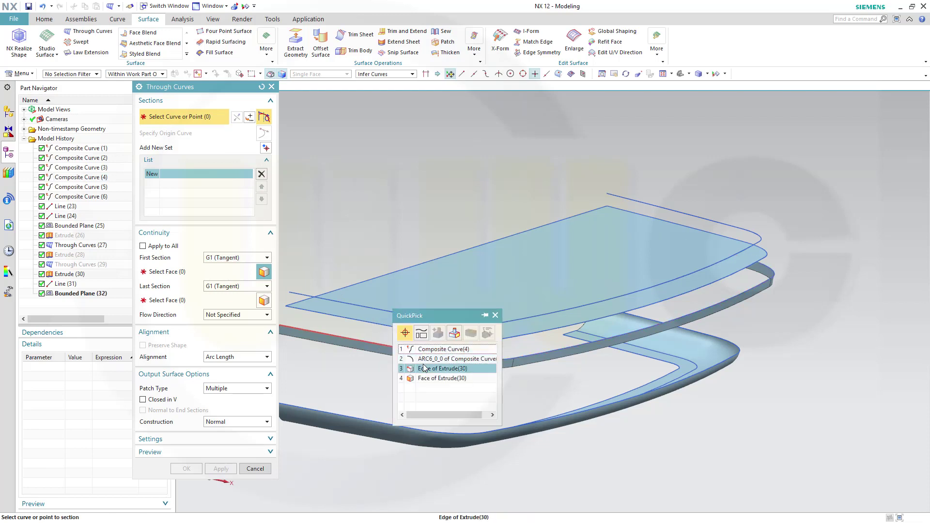
left_click(425, 369)
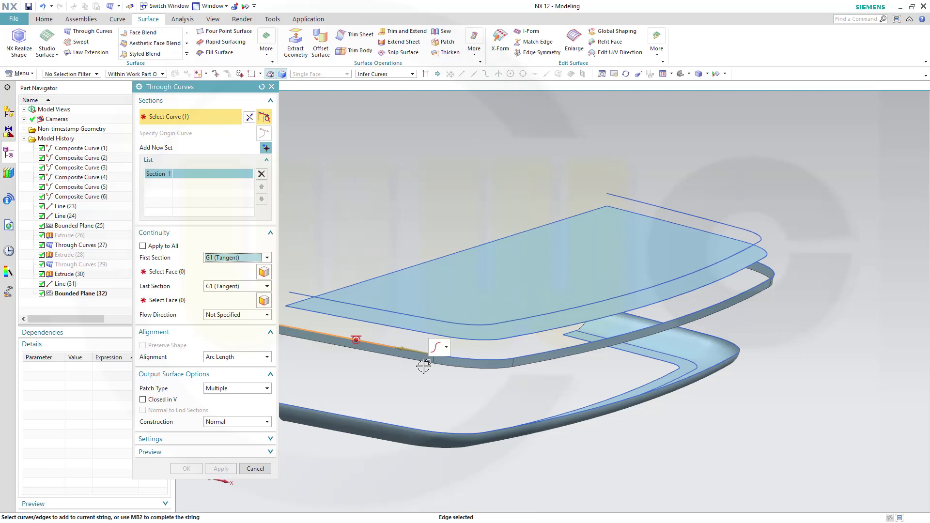
left_click(446, 347)
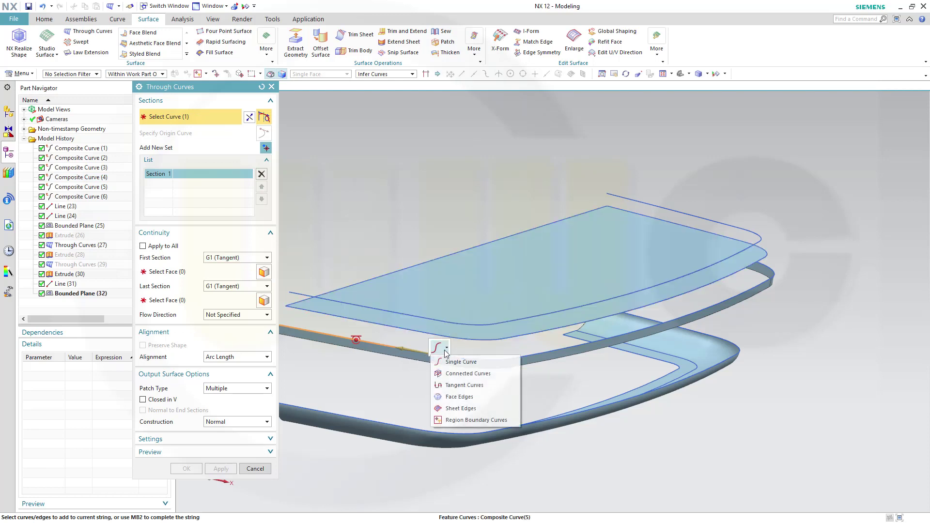
left_click(453, 386)
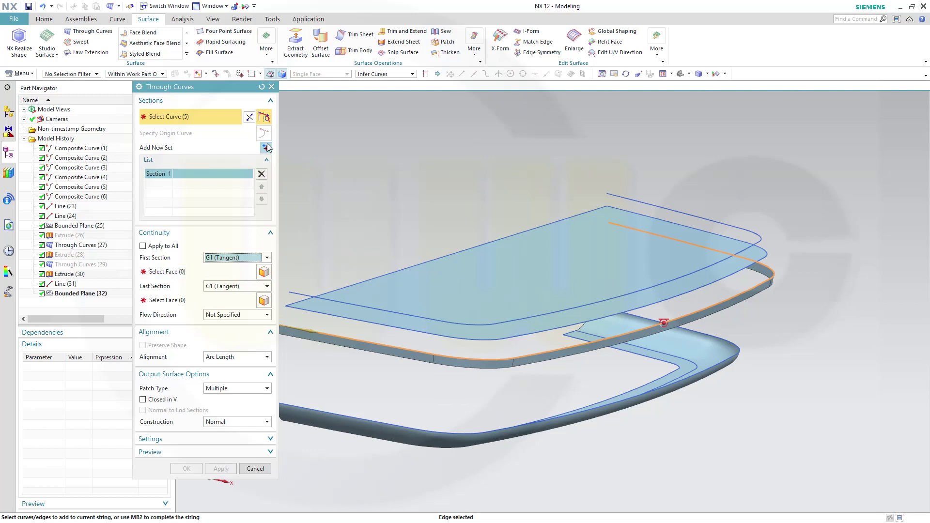
Add Composite Curve (5) as the second section and set the curve rule to Tangent Curves
left_click(268, 148)
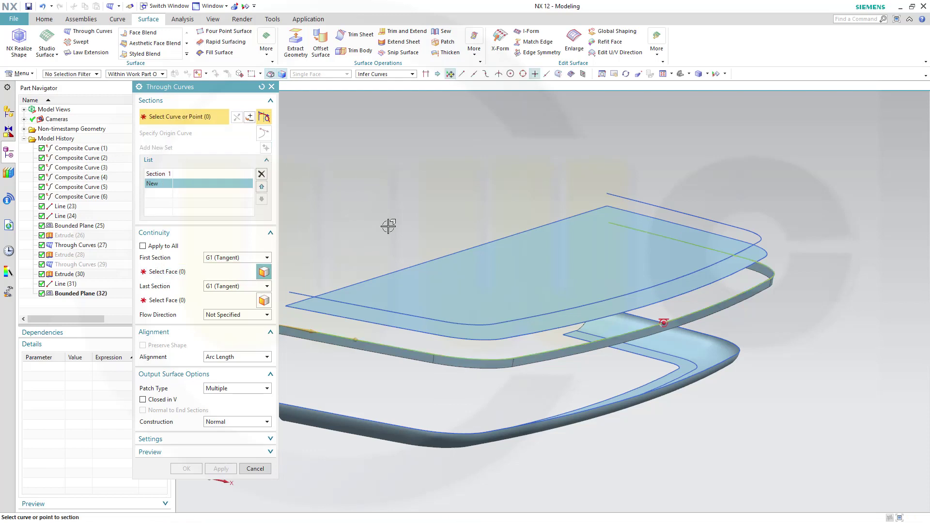
left_click(342, 320)
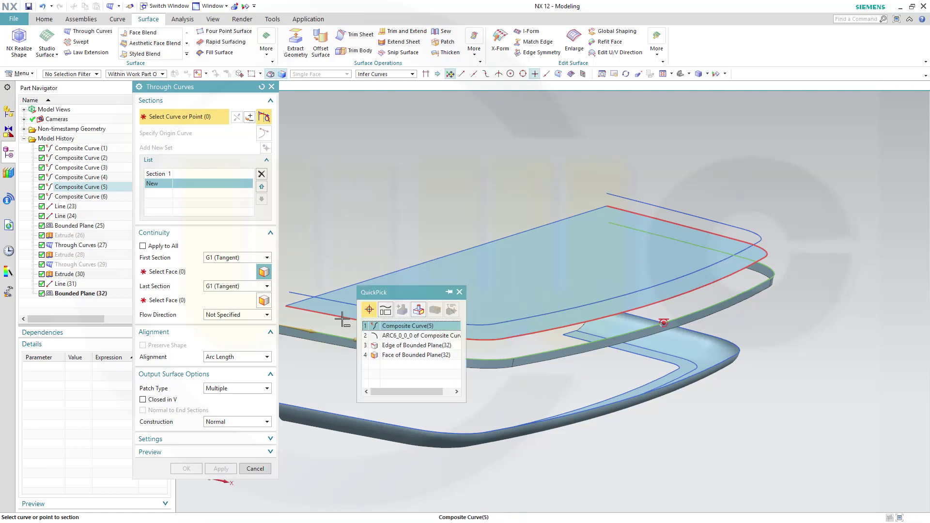
left_click(396, 333)
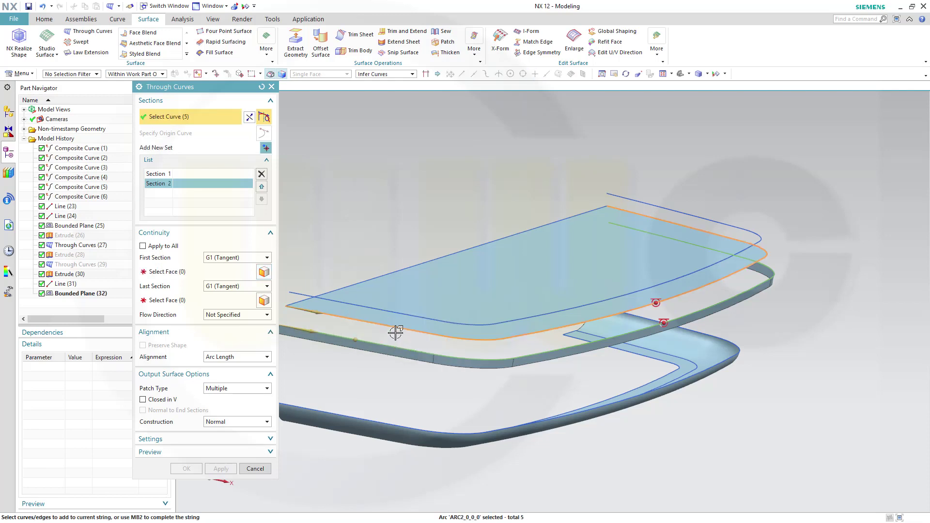
left_click(413, 74)
left_click(394, 98)
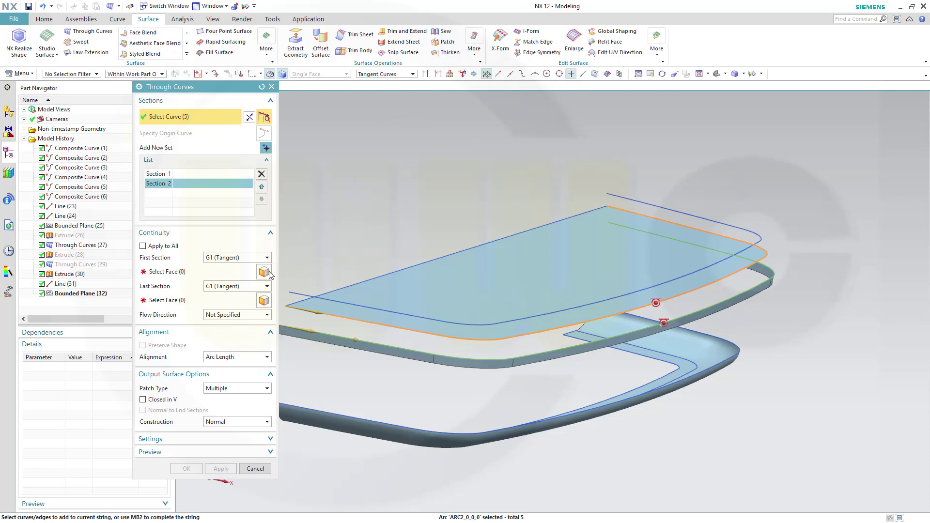
Constrain the first section to the tangent faces of Extrude (30) and the last to Bounded Plane (32), then create the surface
left_click(184, 274)
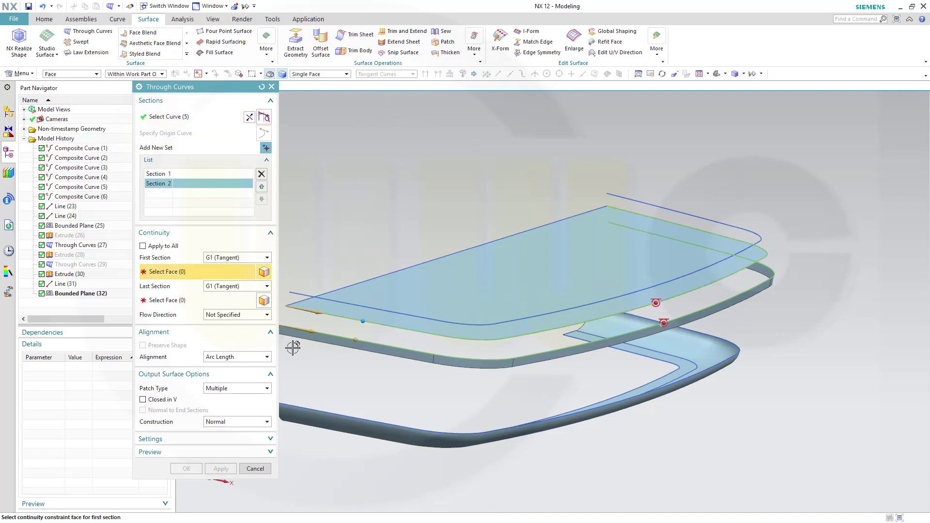
left_click(346, 74)
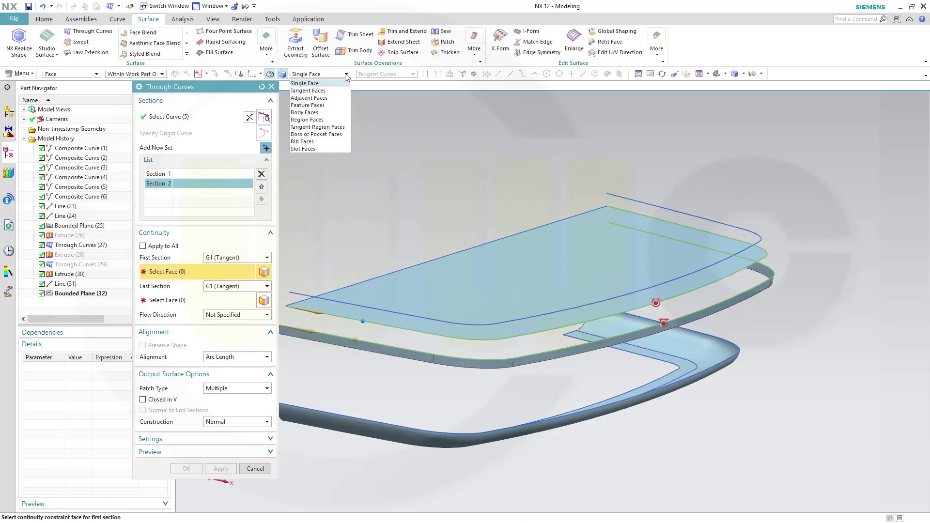
left_click(308, 90)
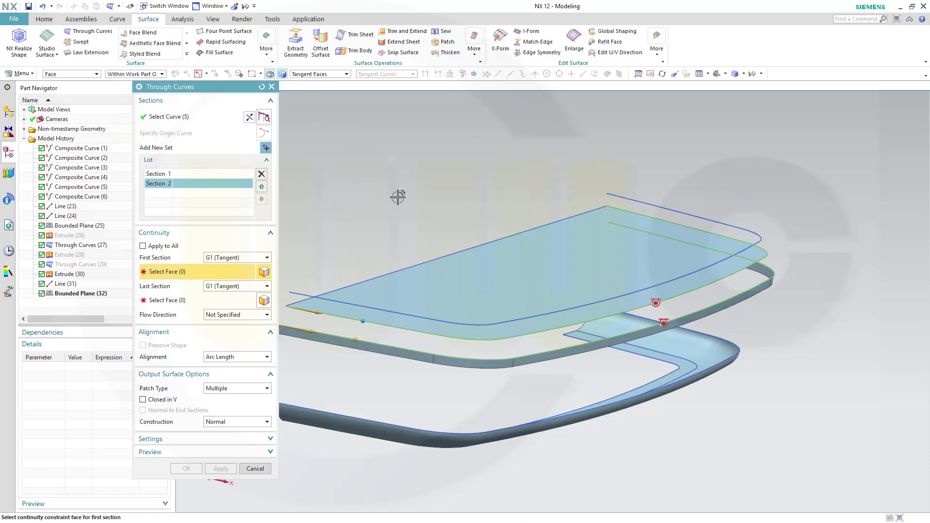
left_click(384, 347)
left_click(259, 305)
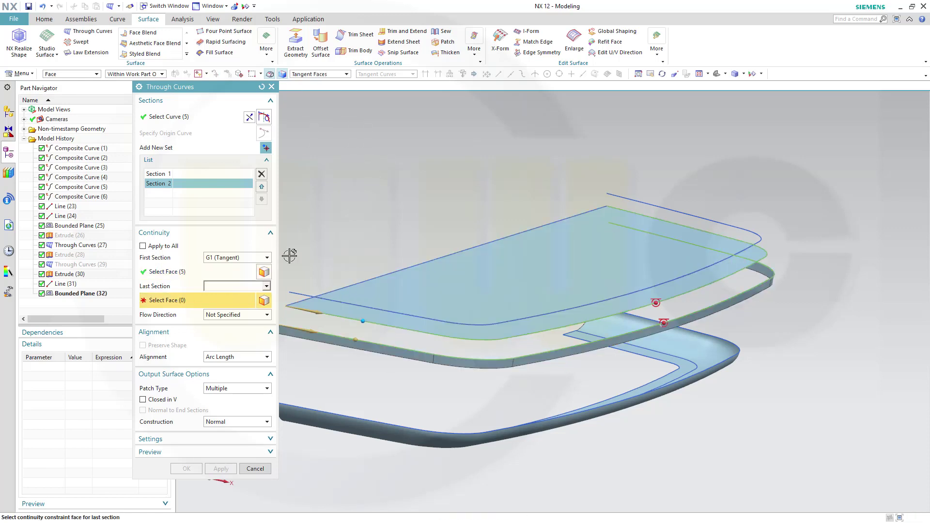
left_click(424, 281)
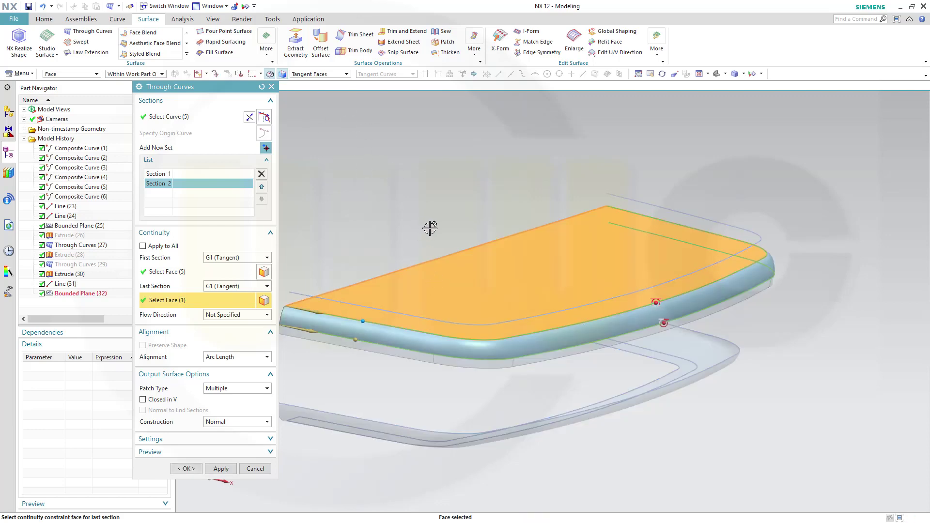
mouse_move(743, 376)
middle_mouse_down()
mouse_move(660, 374)
mouse_move(713, 356)
mouse_move(750, 365)
middle_mouse_up()
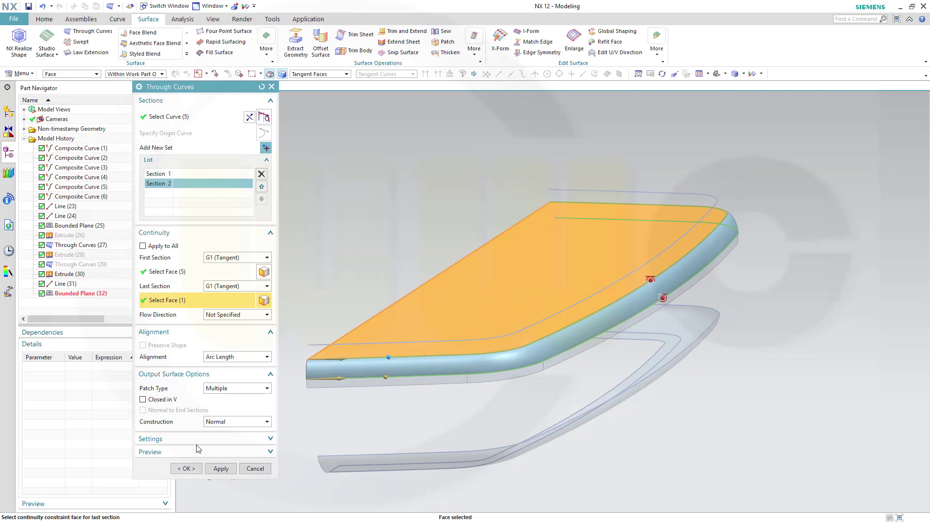
left_click(186, 469)
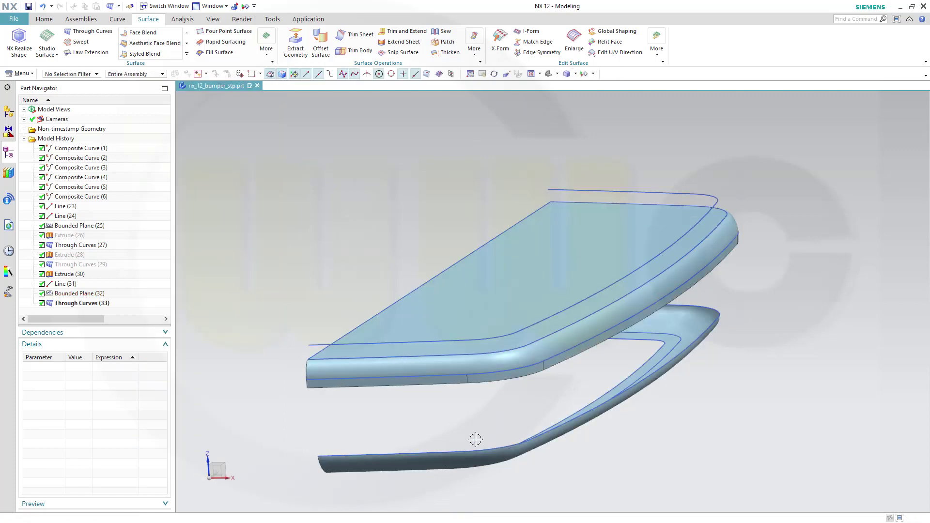
Show the side surface Through Curves (29) again and hide the drafted helper sheet Extrude (30)
middle_click_drag(486, 426, 421, 405)
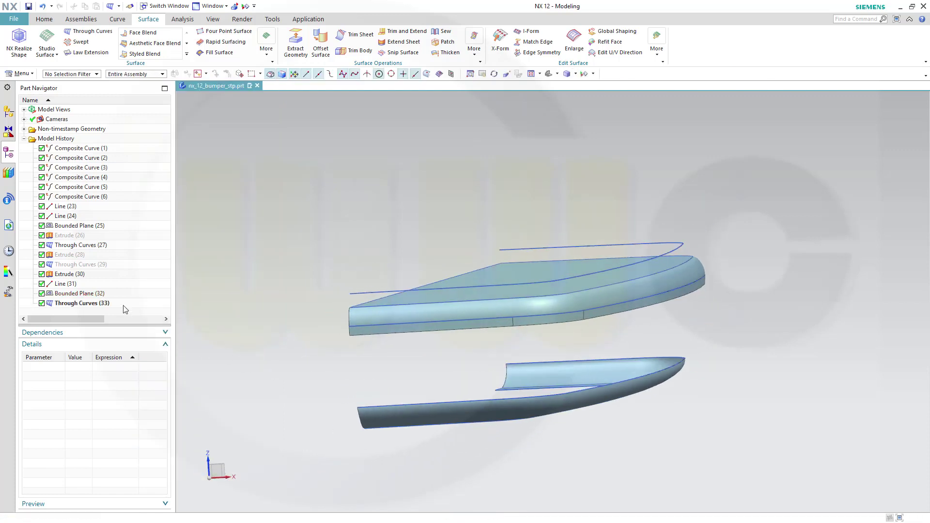
right_click(82, 269)
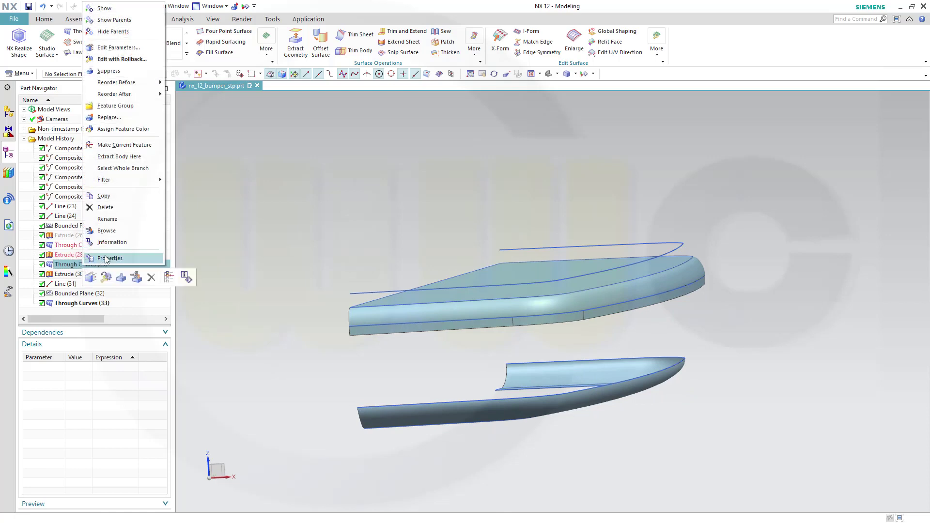
left_click(112, 12)
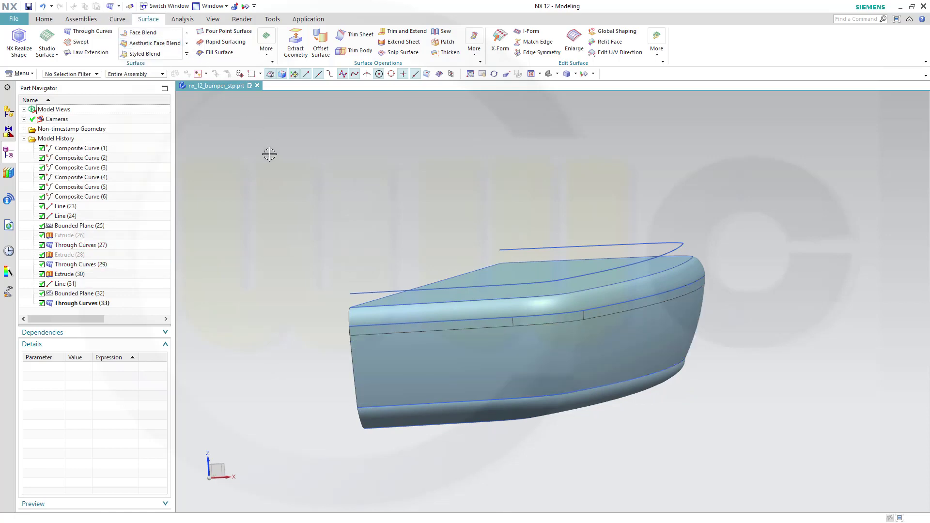
right_click(73, 276)
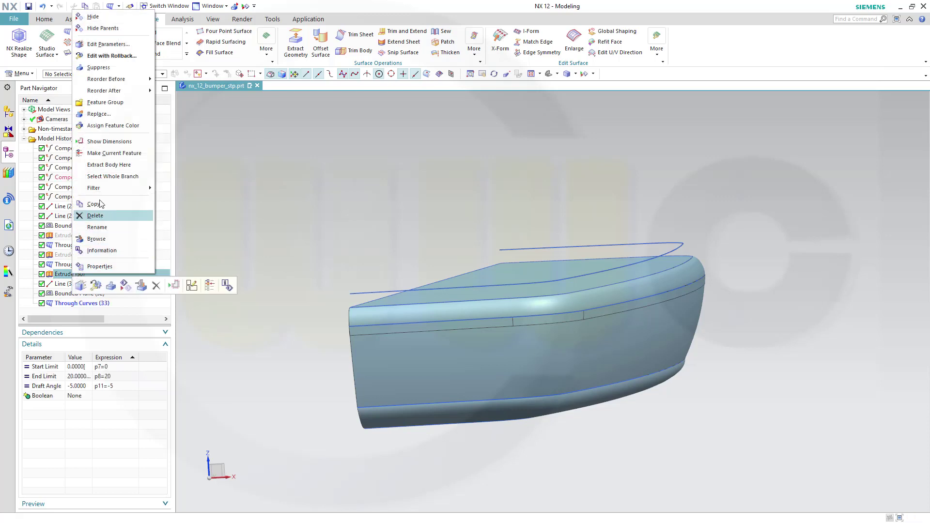
left_click(93, 17)
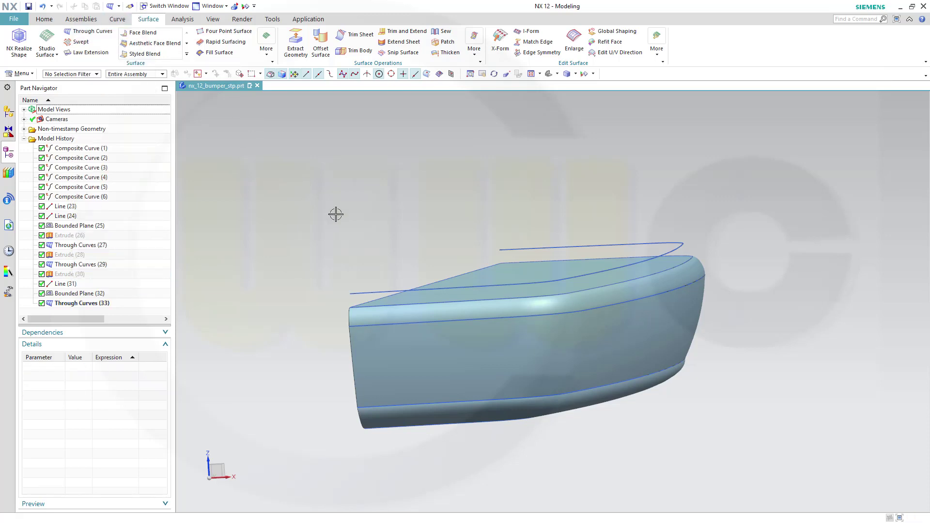
Hide Bounded Plane (32) that covers the top of the bumper
middle_click_drag(335, 212, 367, 220)
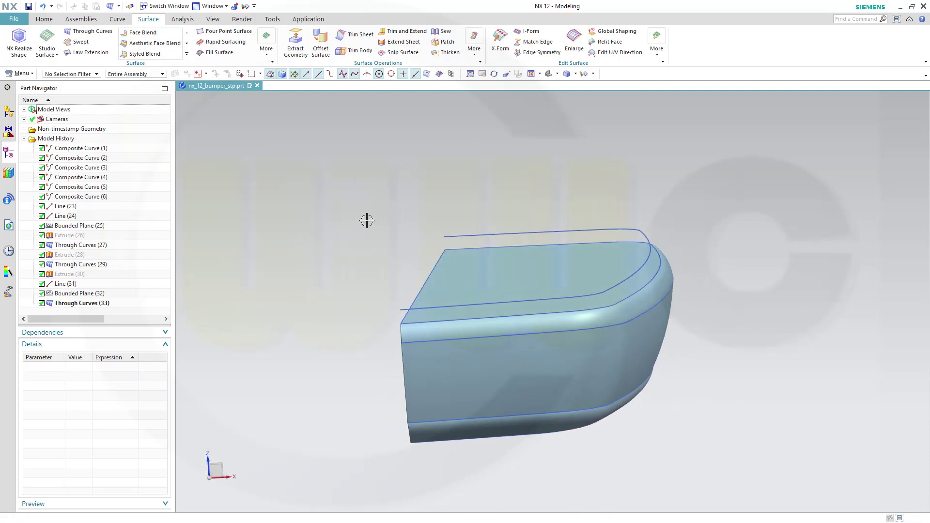
left_click(446, 290)
right_click(447, 289)
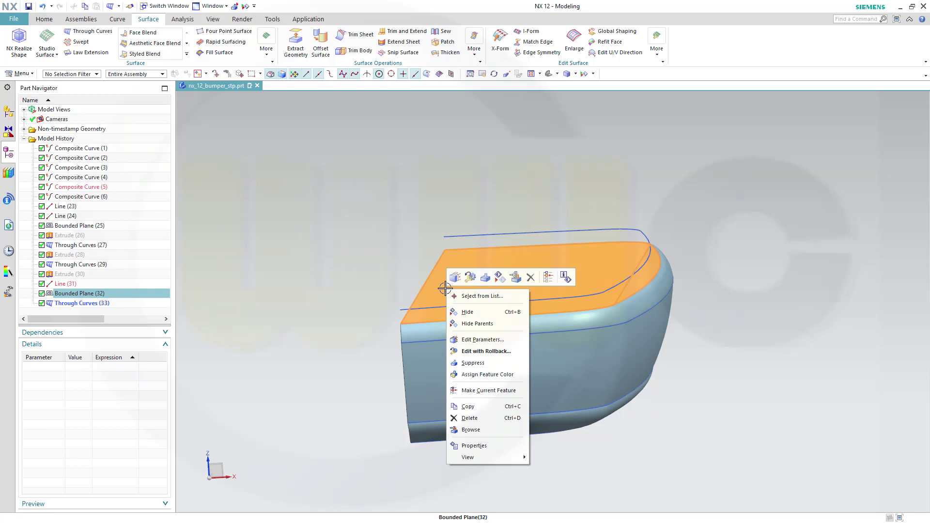
left_click(468, 313)
Start a line at the front end point of Composite Curve (6), using the End Point type
middle_click_drag(434, 291, 414, 270)
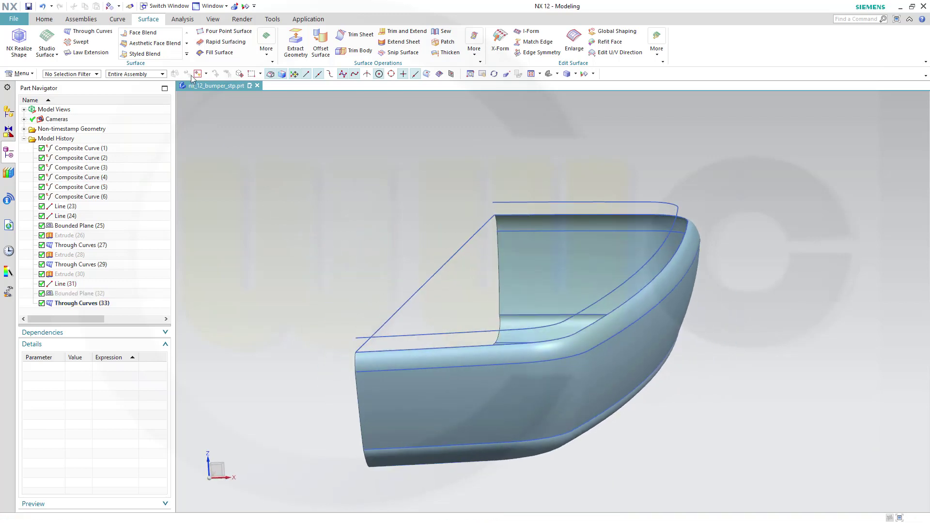
left_click(117, 19)
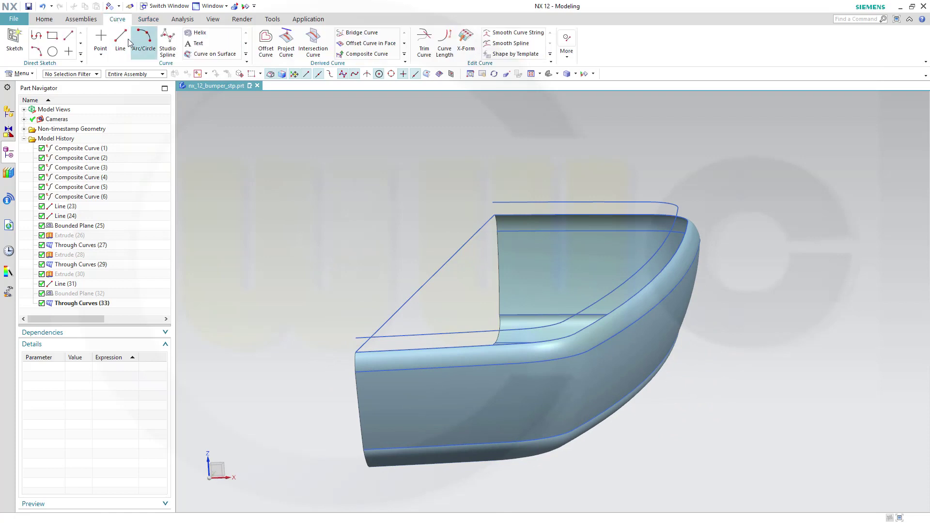
left_click(120, 41)
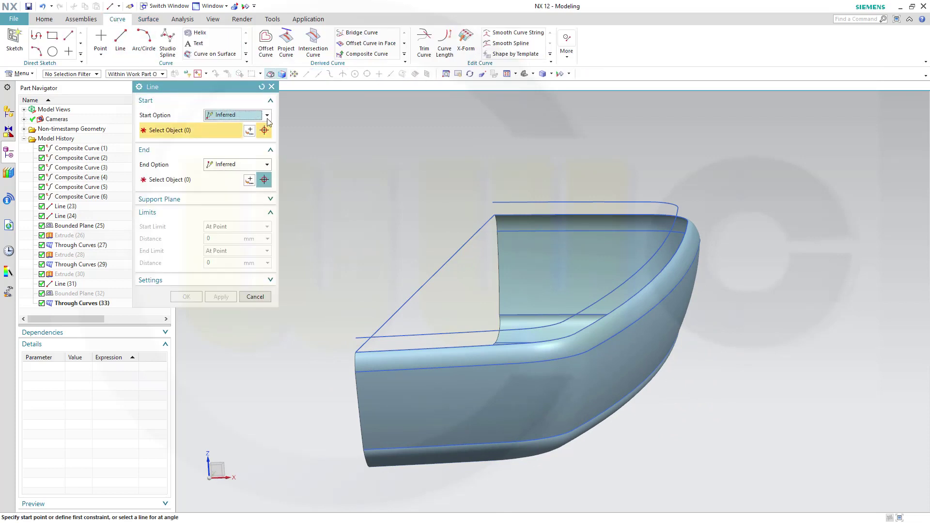
left_click(267, 119)
left_click(239, 135)
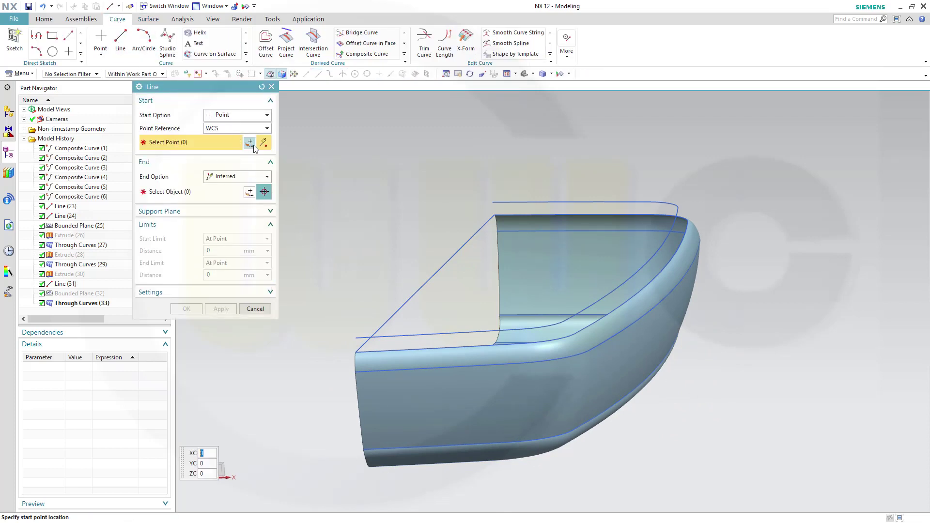
left_click(251, 143)
left_click(265, 115)
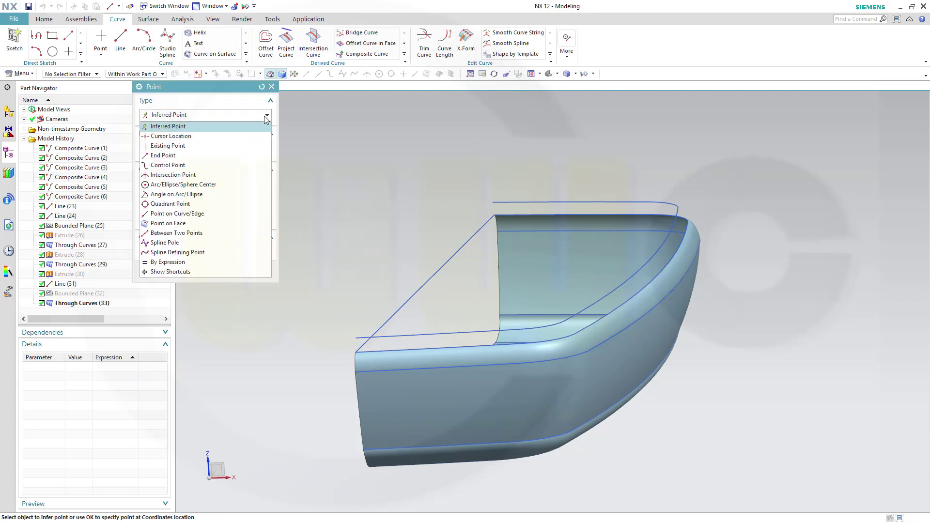
left_click(220, 155)
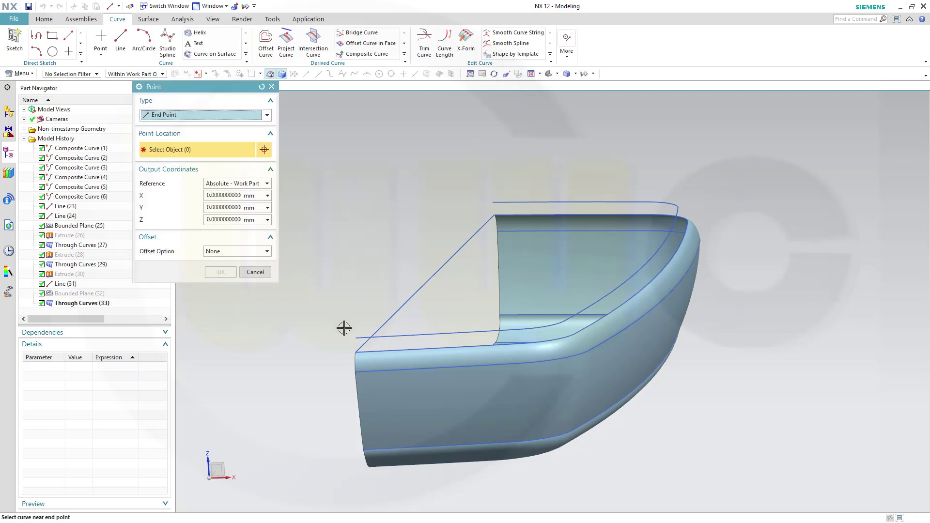
left_click(357, 336)
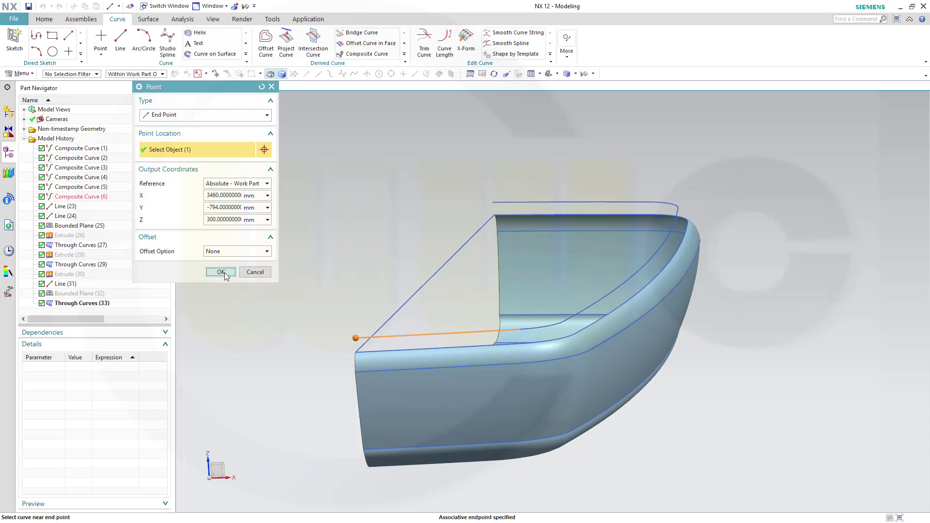
left_click(221, 272)
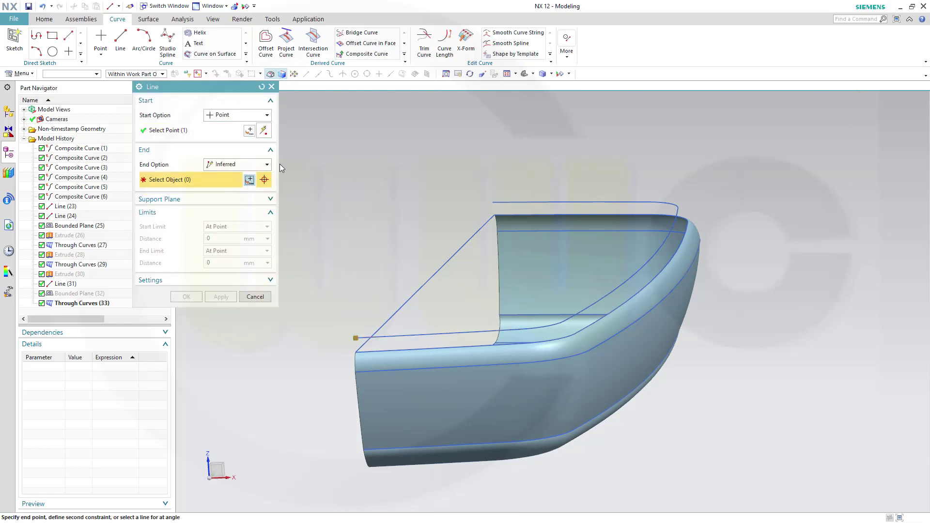
End the line at the opposite end point of Composite Curve (6), using the End Point type, and create it
left_click(261, 165)
left_click(241, 189)
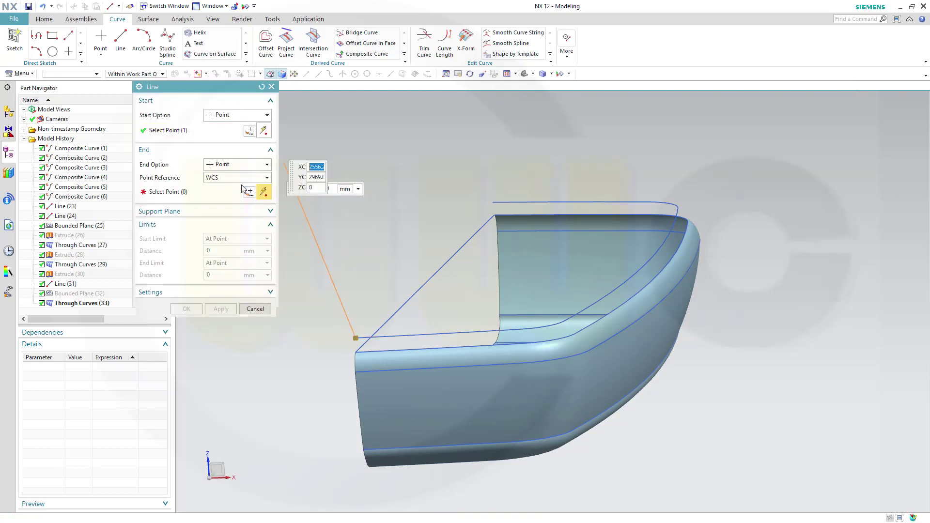
left_click(250, 193)
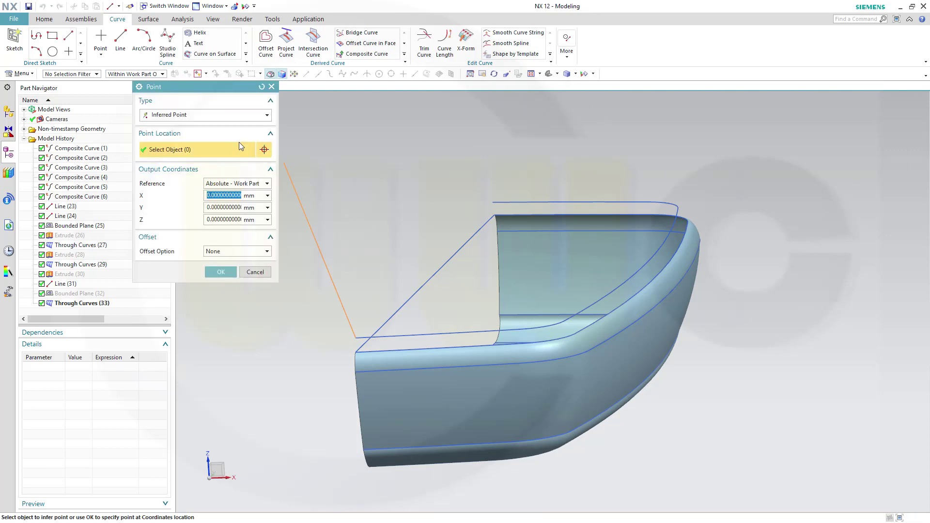
left_click(262, 119)
left_click(236, 149)
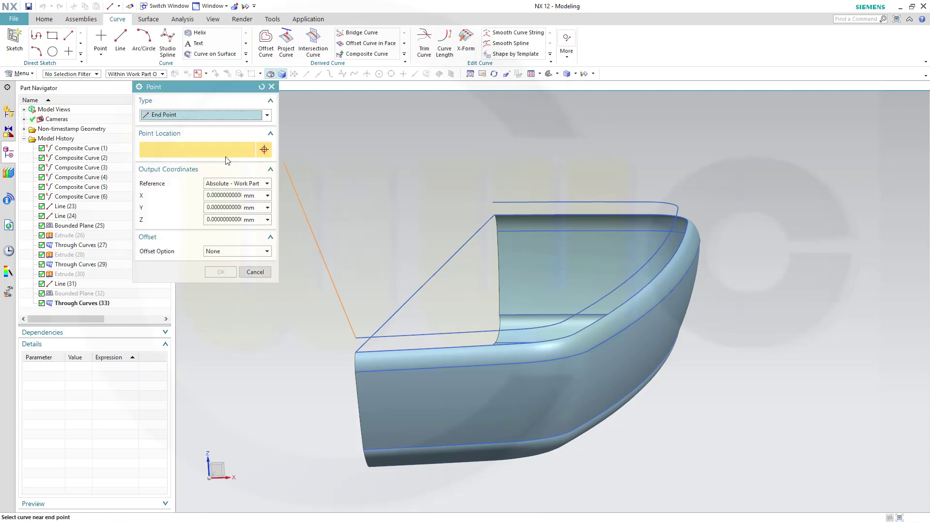
left_click(497, 202)
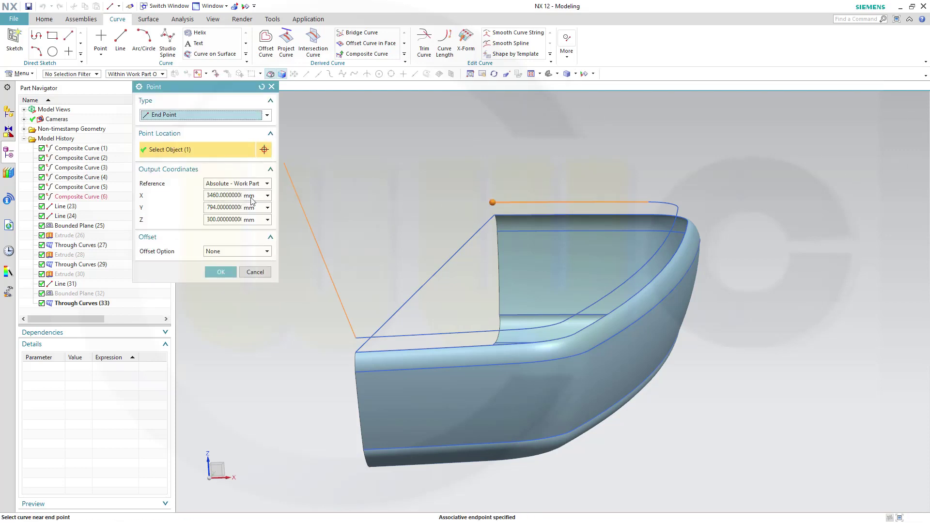
left_click(220, 271)
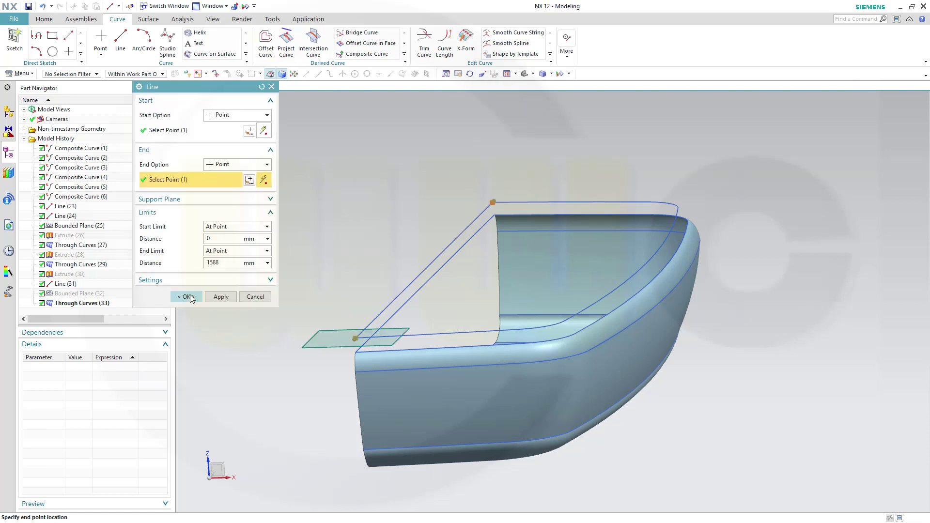
left_click(185, 295)
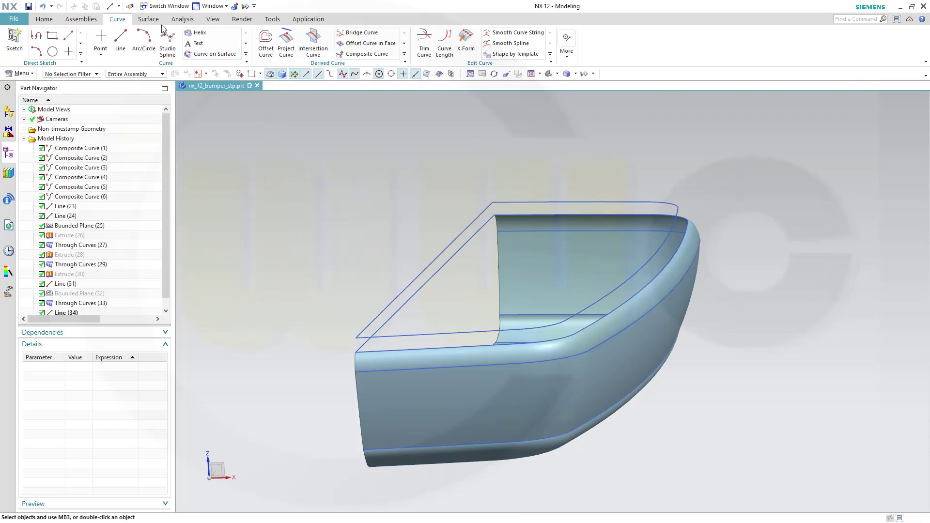
Create a bounded plane from the closing line and the connected Composite Curve (6)
left_click(148, 19)
left_click(266, 49)
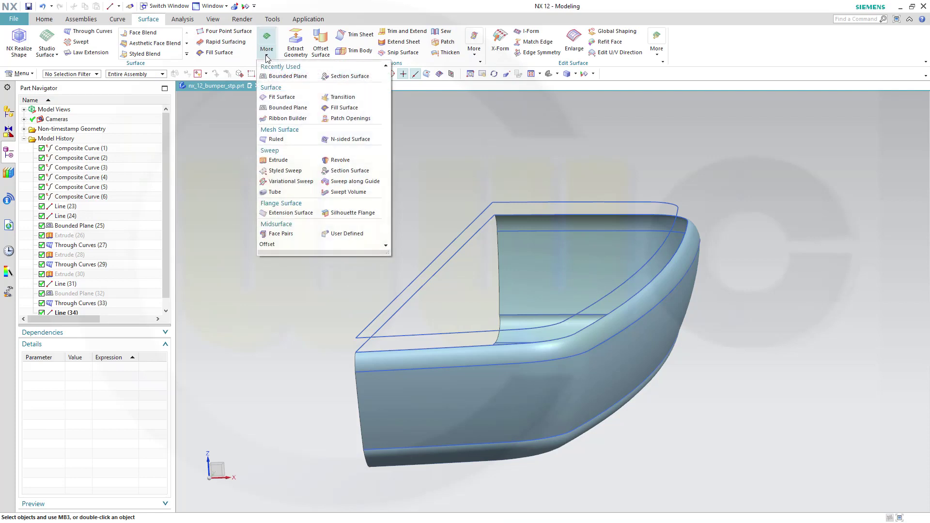
left_click(290, 89)
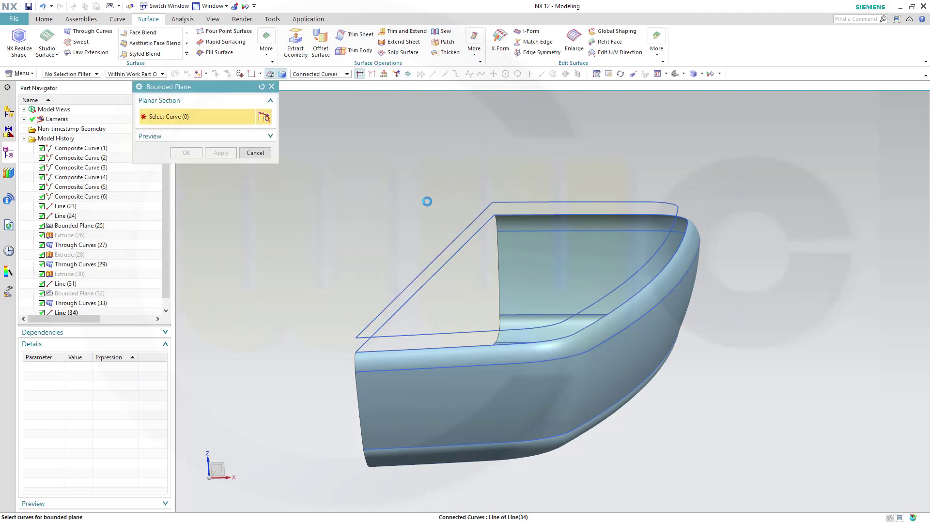
left_click(186, 153)
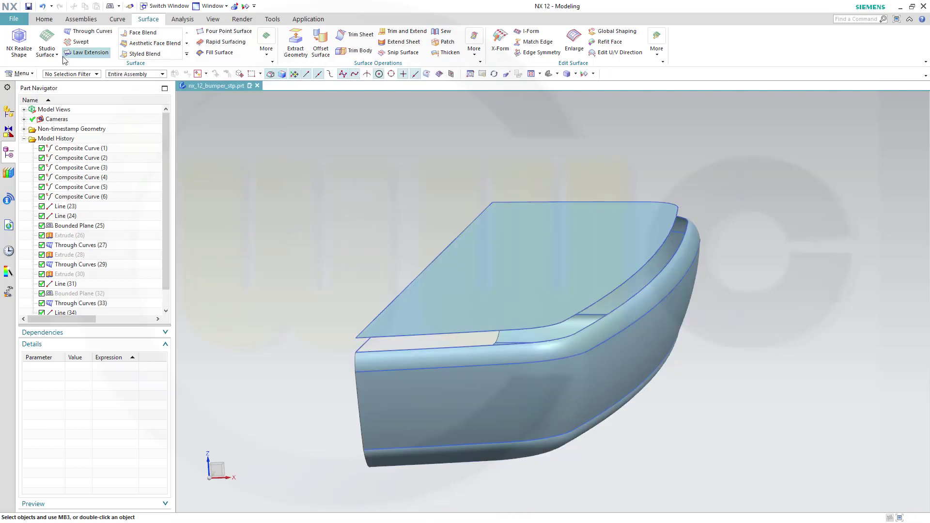
Extrude Composite Curve (5) 20 mm downward as a helper sheet, with no draft
left_click(44, 19)
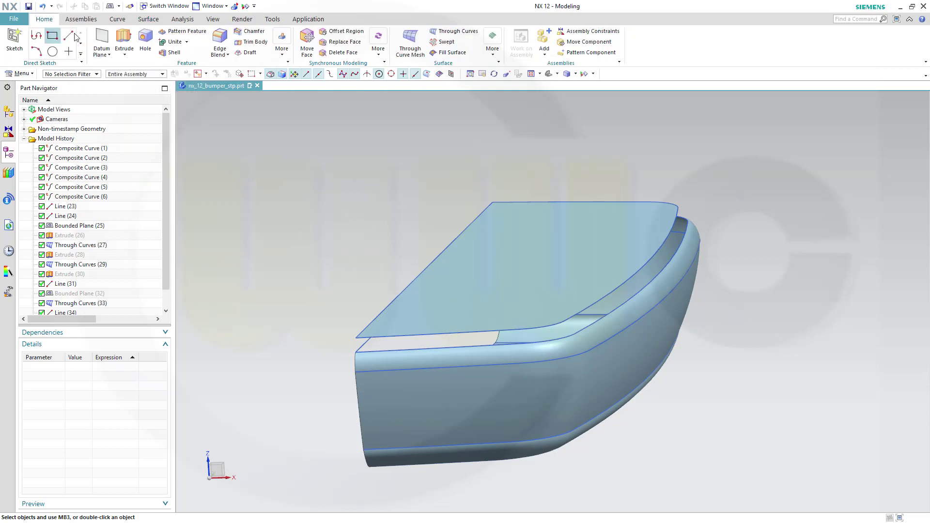
left_click(124, 41)
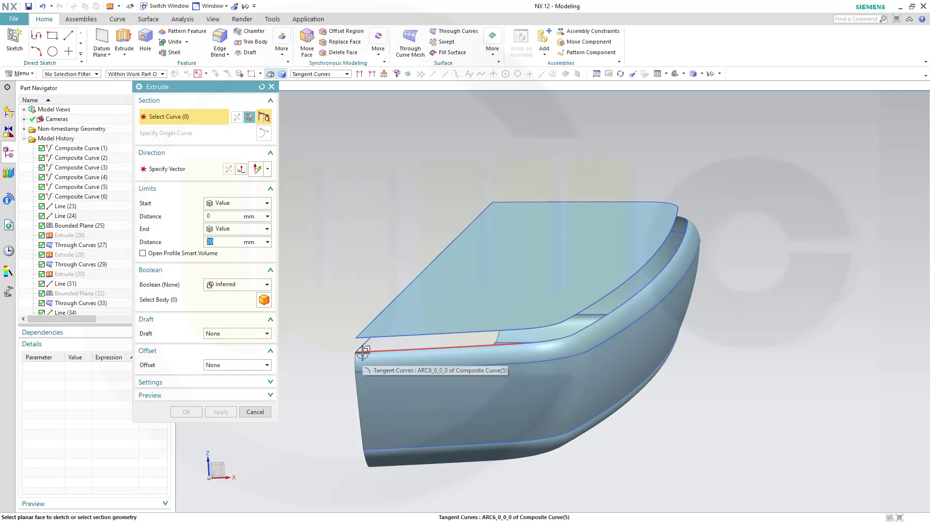
left_click(362, 354)
left_click(410, 372)
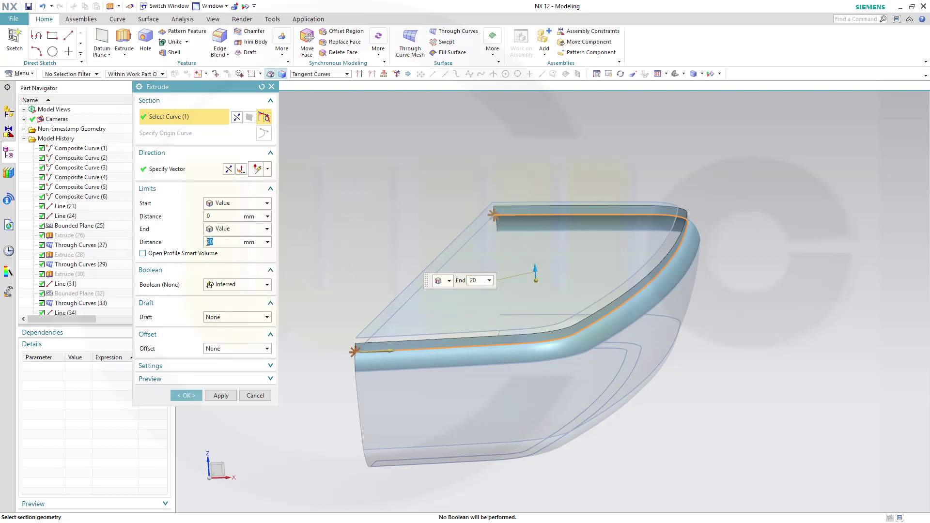
left_click(227, 170)
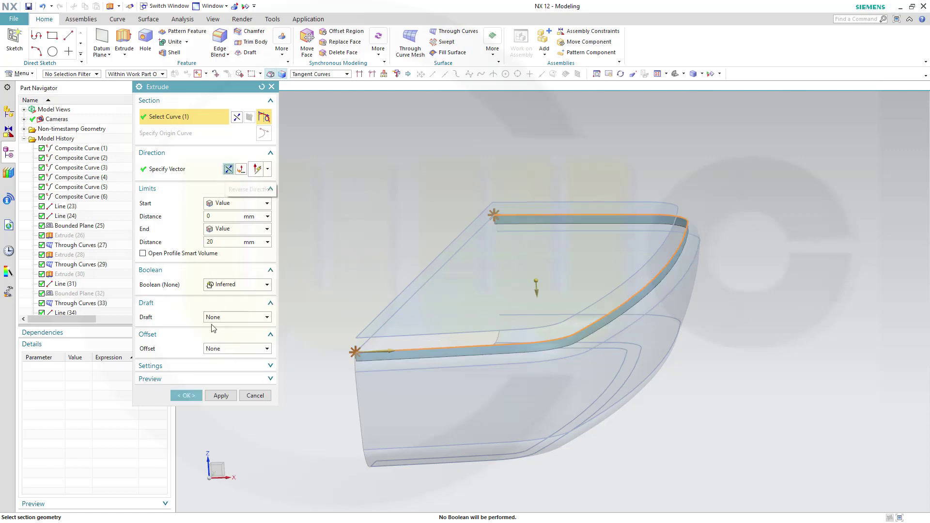
left_click(187, 395)
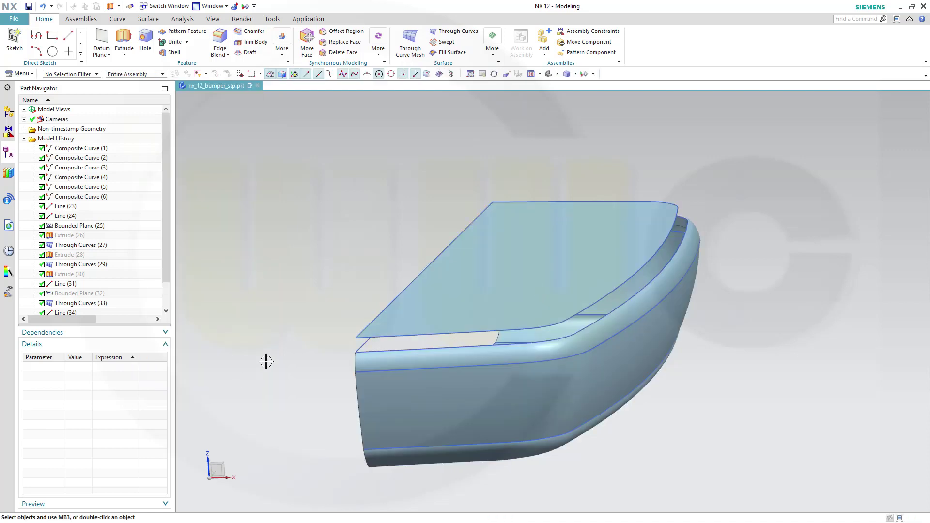
Hide the rounded surface Through Curves (33) below the new helper sheet
right_click(365, 363)
left_click(384, 200)
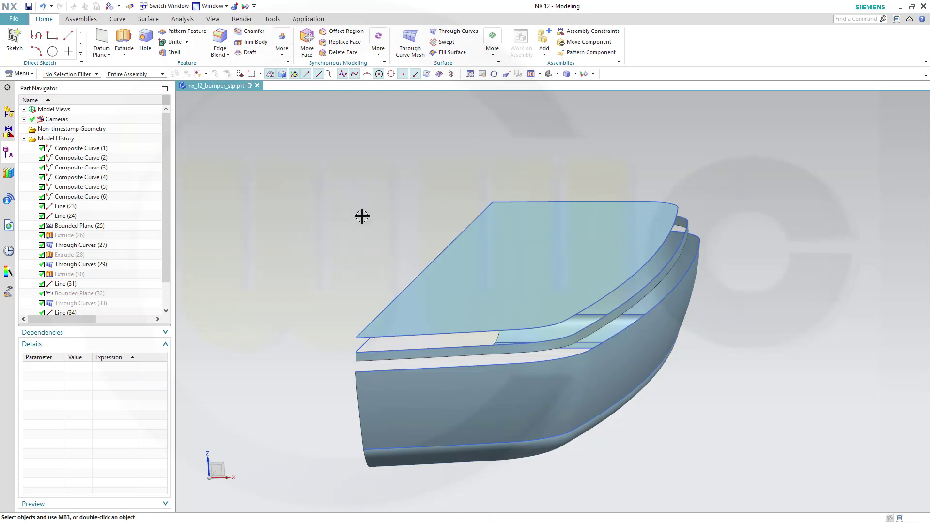
middle_click_drag(365, 213, 386, 206)
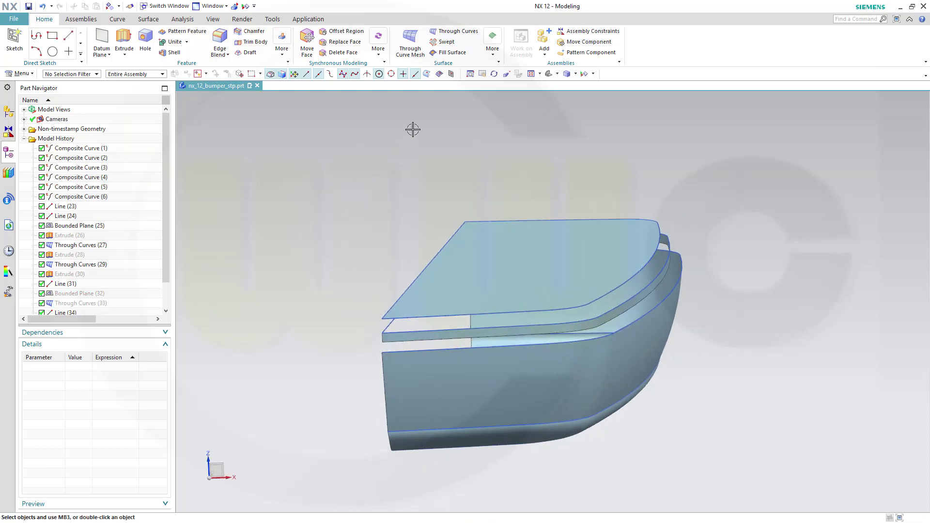
Start a Through Curves surface with the helper sheet's upper edge as first section and the curved edge of Bounded Plane (35) as second
left_click(441, 33)
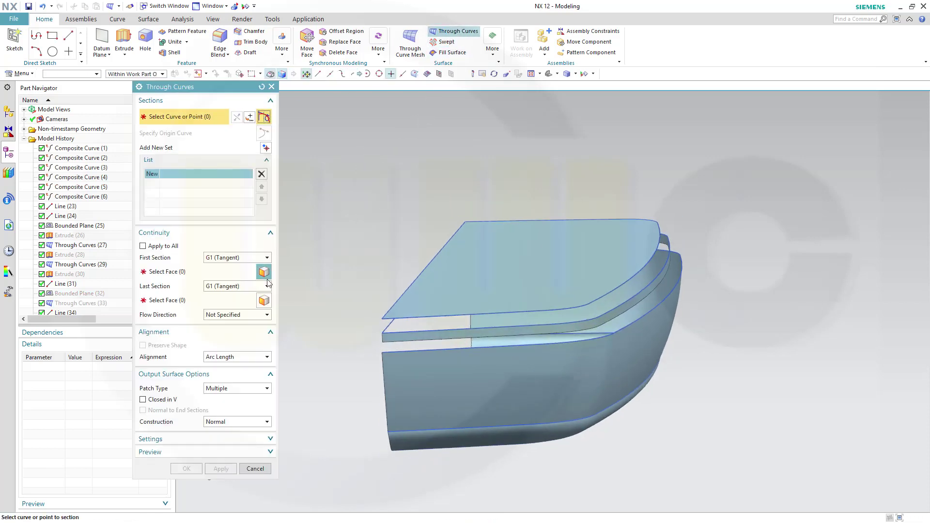
left_click(400, 335)
left_click(446, 348)
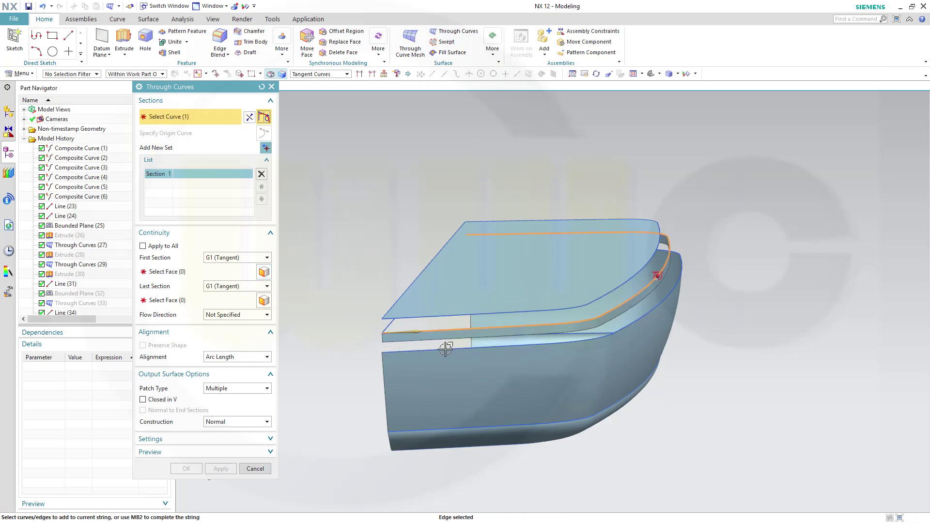
left_click(266, 148)
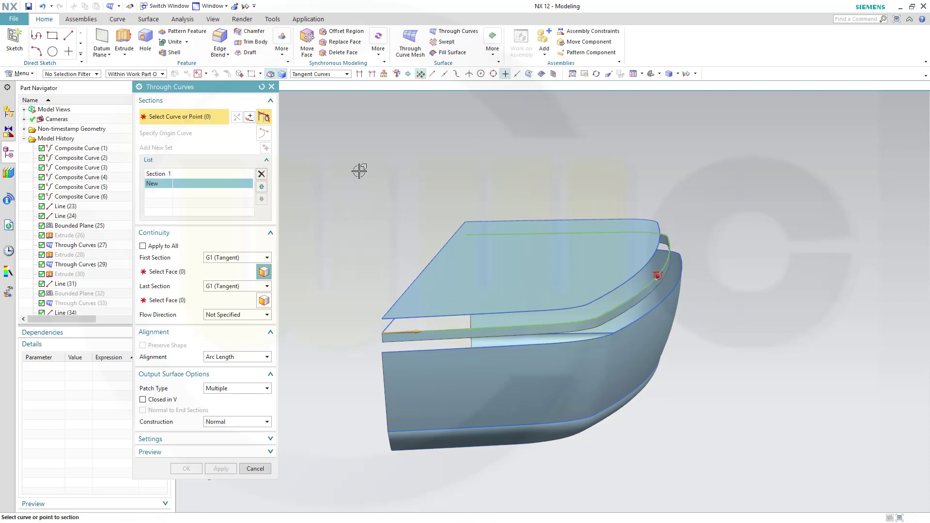
left_click(422, 318)
left_click(465, 335)
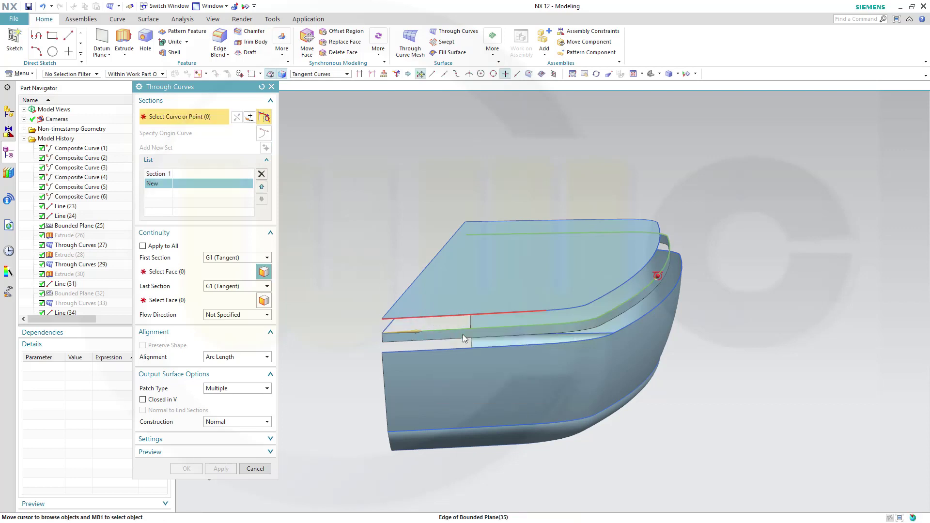
Constrain the first section tangent to the extruded helper sheet and the last to Bounded Plane (35), then create the surface
left_click(178, 276)
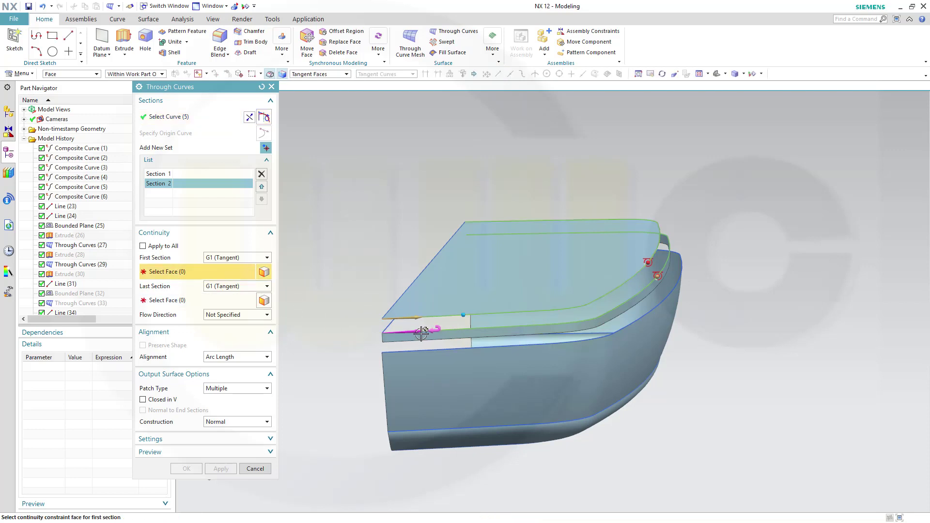
left_click(439, 339)
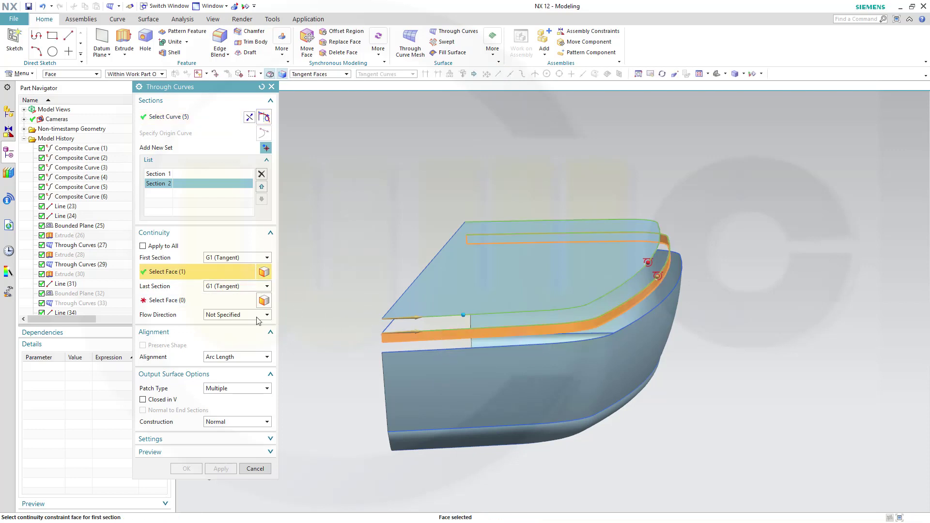
left_click(177, 304)
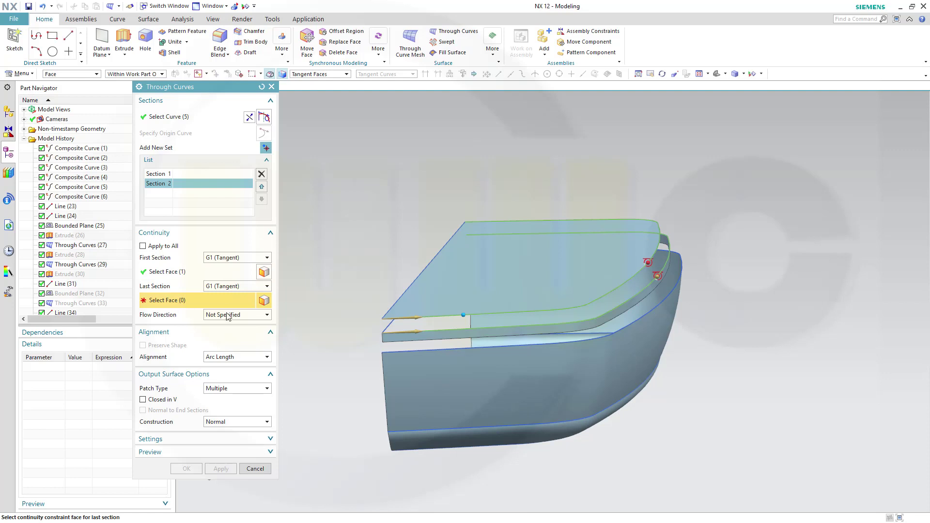
left_click(445, 303)
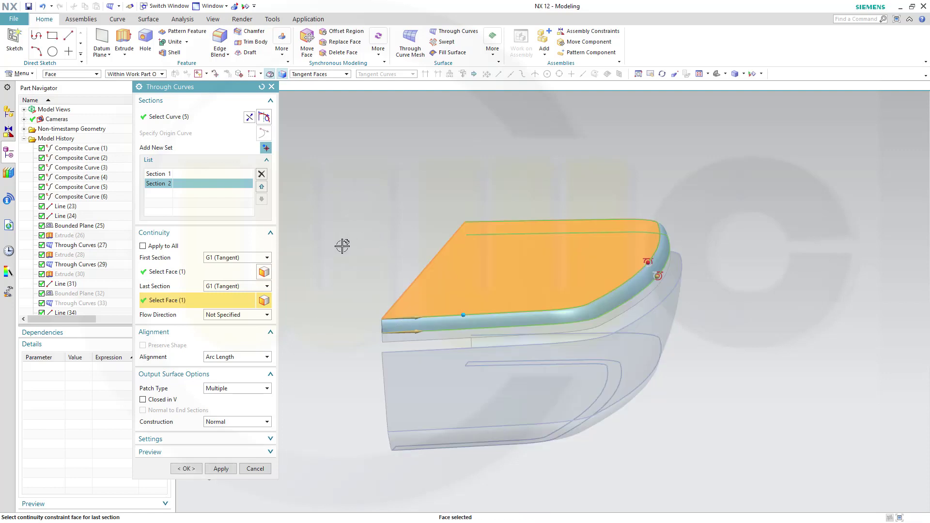
left_click(186, 468)
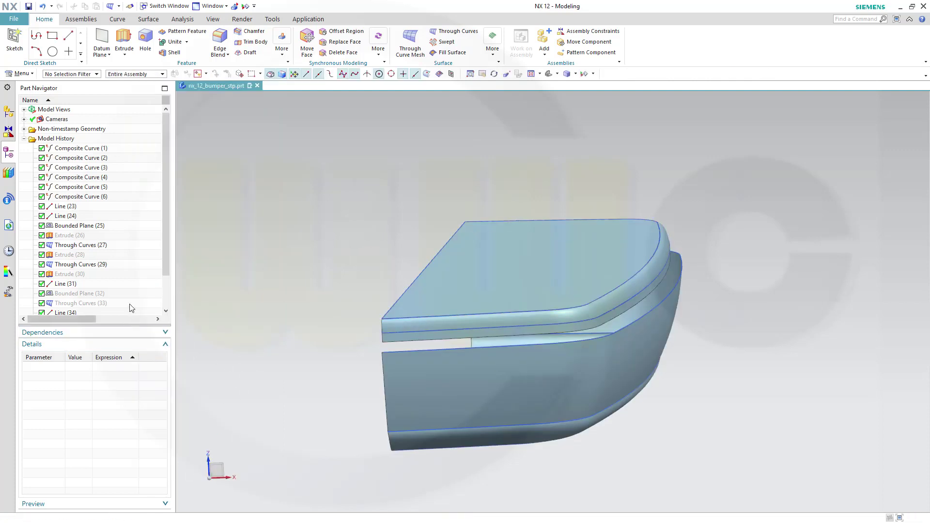
Show the surface Through Curves (33) again and hide the helper sheet Extrude (36)
scroll(104, 265, "down", 2)
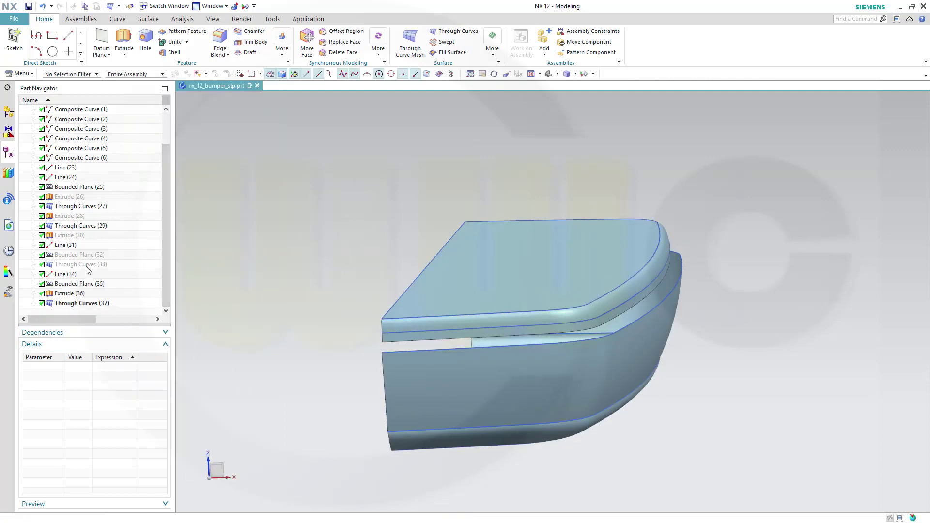
left_click(104, 265)
right_click(104, 265)
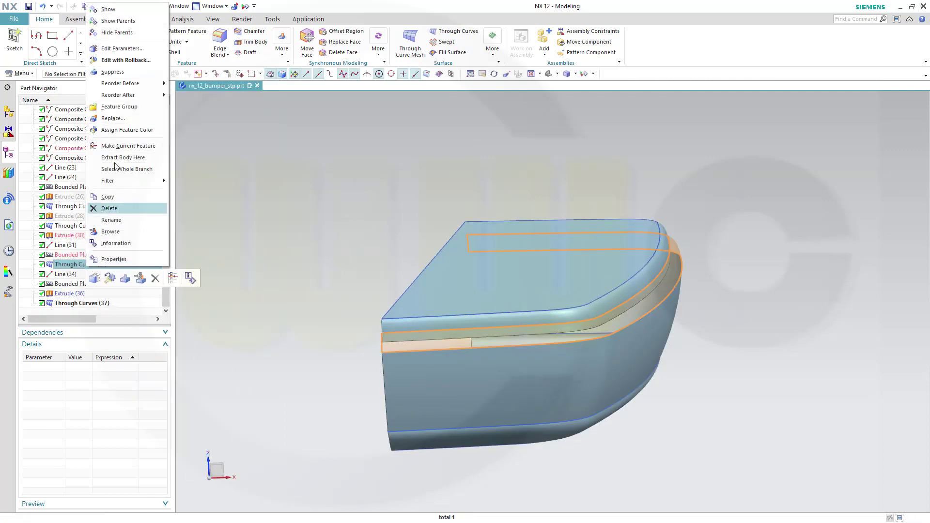
left_click(108, 9)
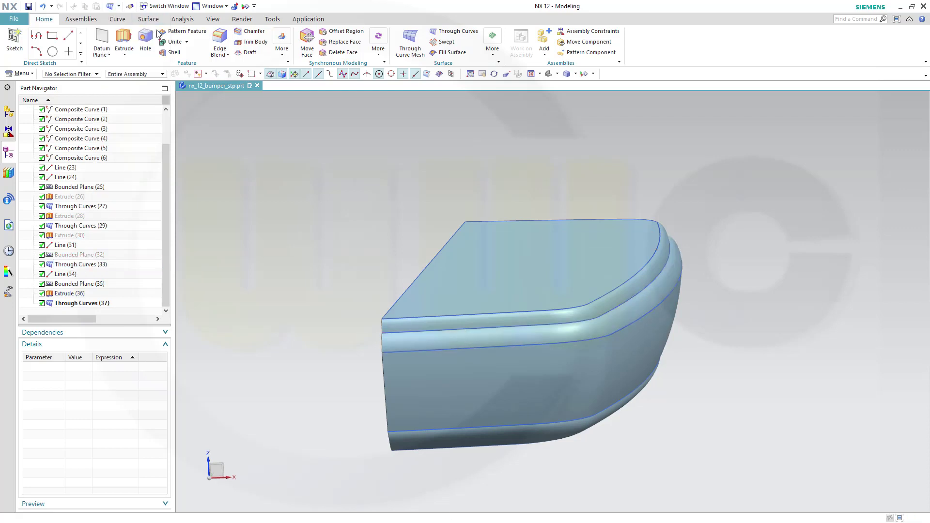
left_click(68, 295)
right_click(68, 295)
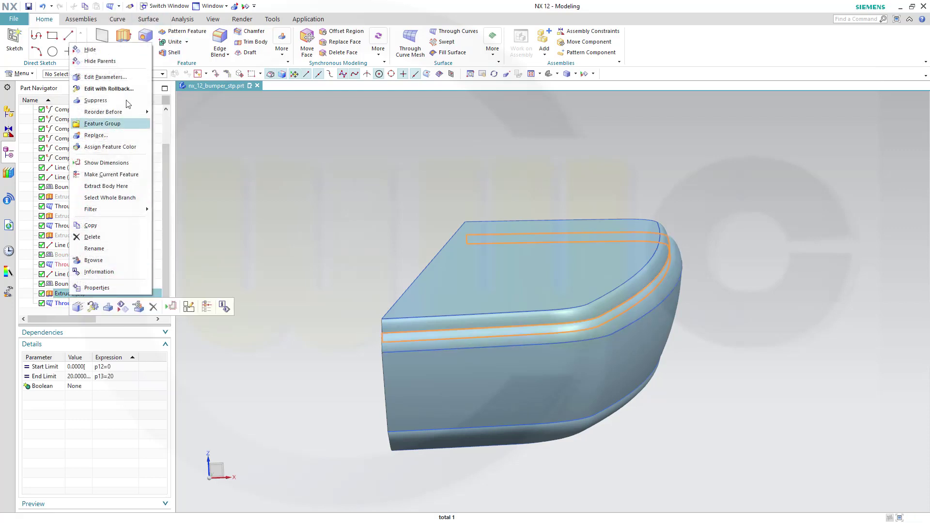
left_click(111, 55)
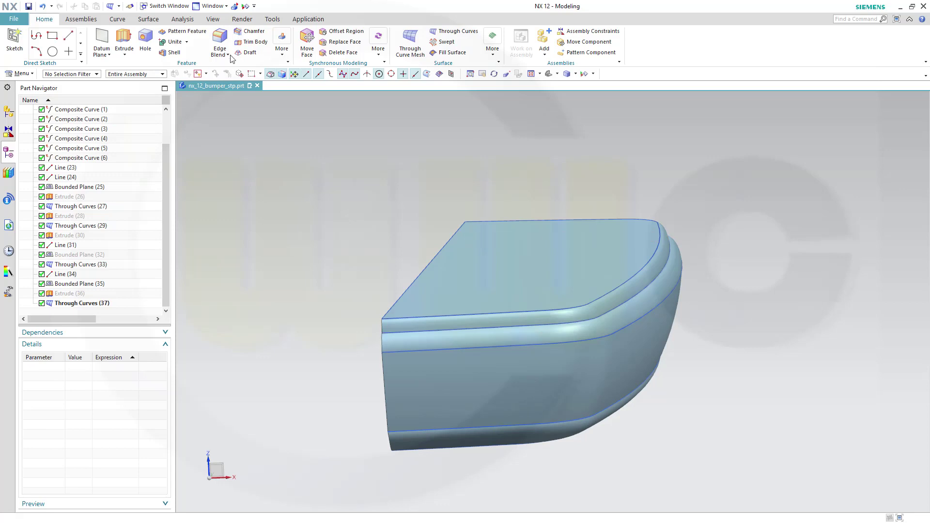
Hide all points and curves in the model
left_click(246, 7)
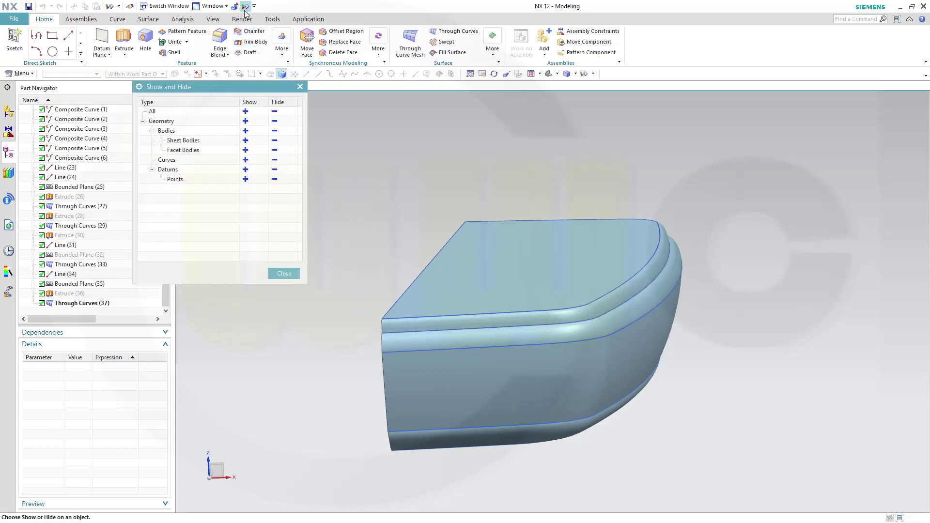
left_click(275, 182)
left_click(275, 161)
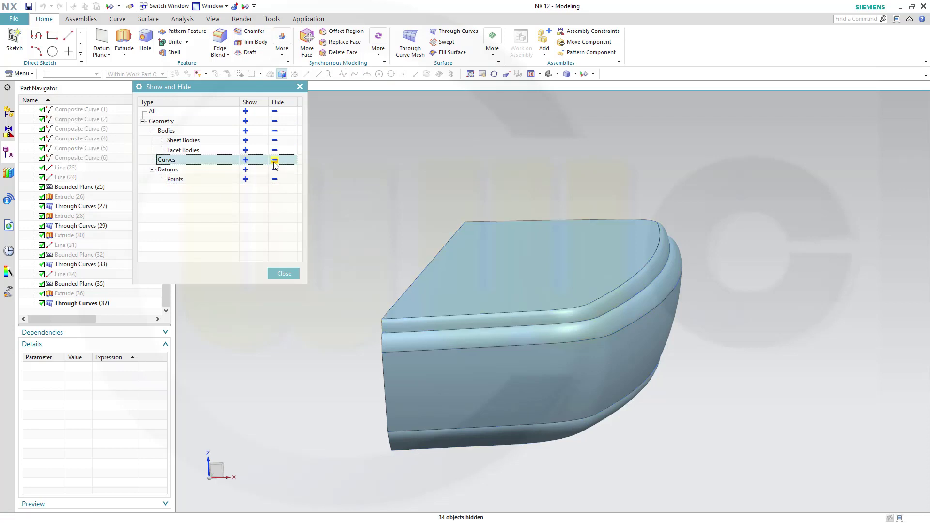
left_click(282, 275)
Hide Bounded Plane (35) that covers the top of the bumper
right_click(435, 291)
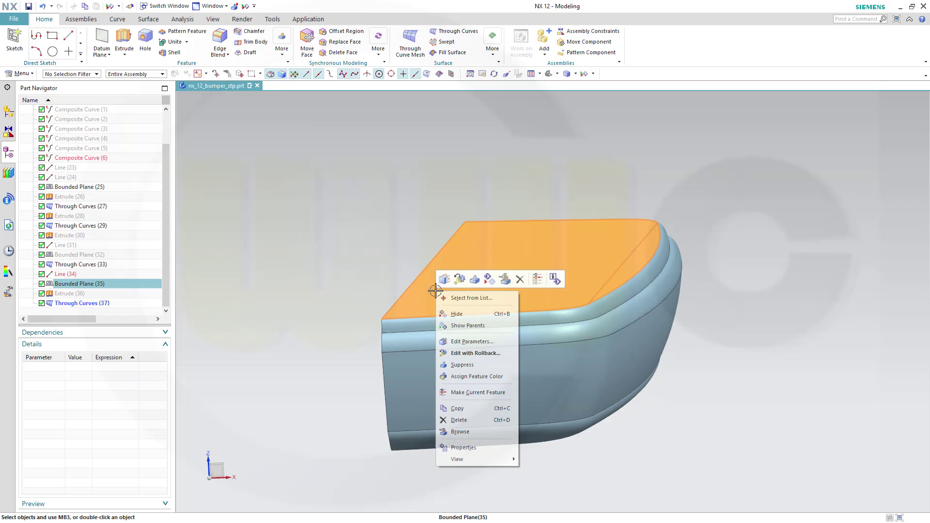
left_click(457, 314)
middle_click_drag(413, 286, 393, 298)
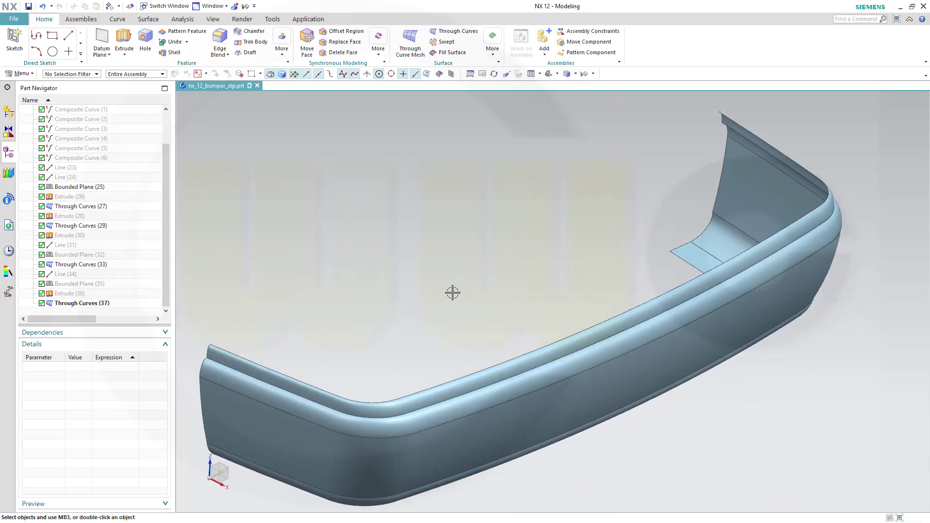
middle_click_drag(460, 292, 529, 266, "shift")
scroll(538, 272, "up", 1)
scroll(539, 277, "down", 2)
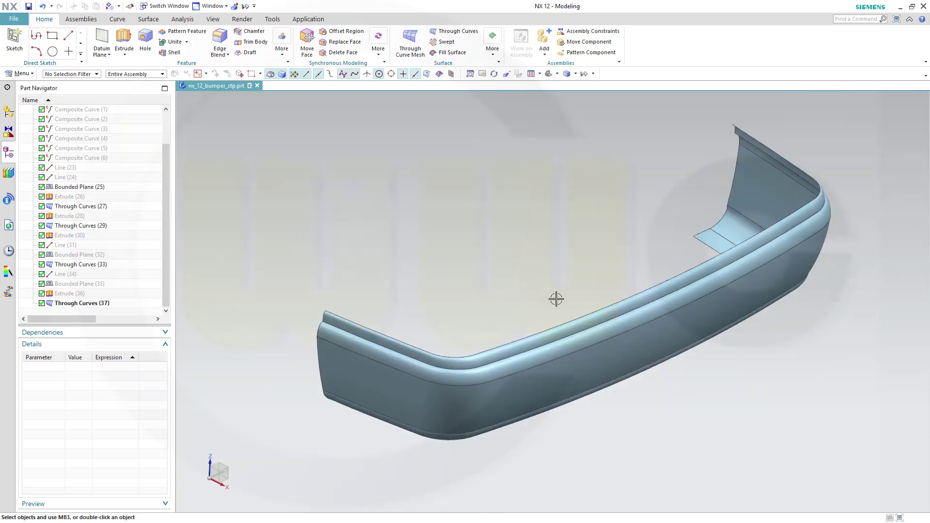
Sew the five visible bumper sheets into one body, using the uppermost strip as target and the other four sheets as tools
middle_click_drag(581, 288, 628, 258)
middle_click_drag(599, 259, 579, 276)
scroll(619, 248, "down", 1)
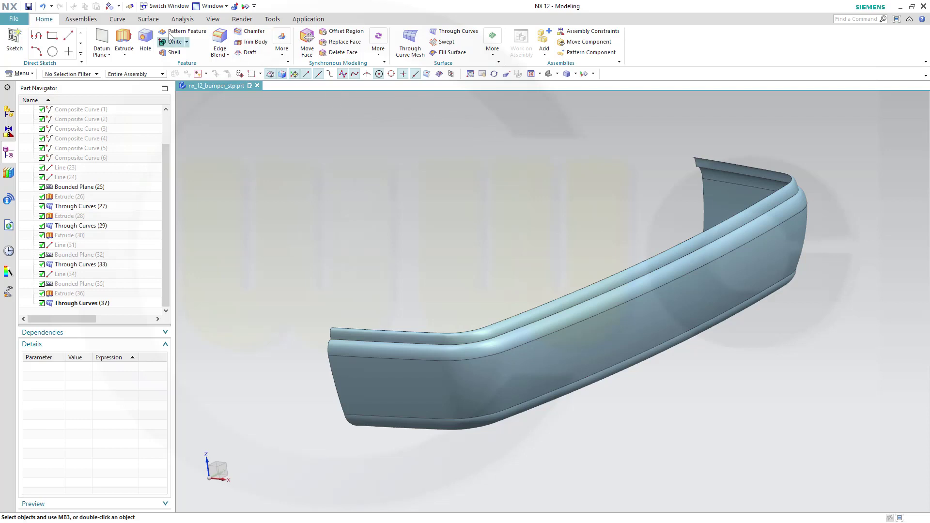
left_click(149, 18)
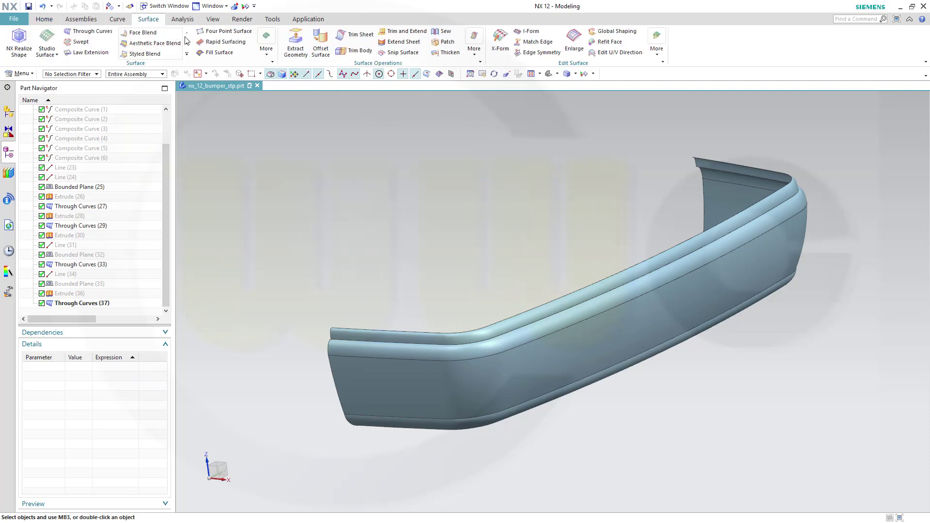
left_click(444, 31)
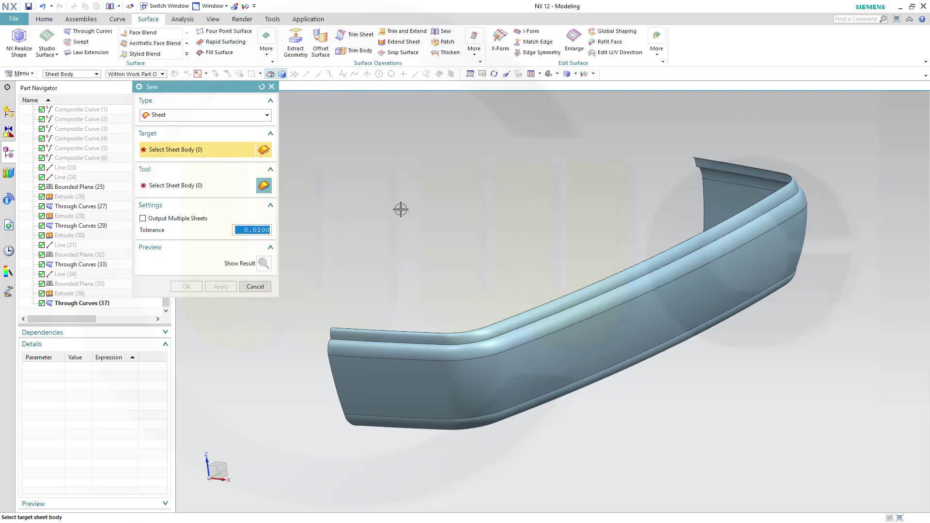
left_click(386, 333)
left_click(381, 348)
left_click(382, 395)
left_click(388, 423)
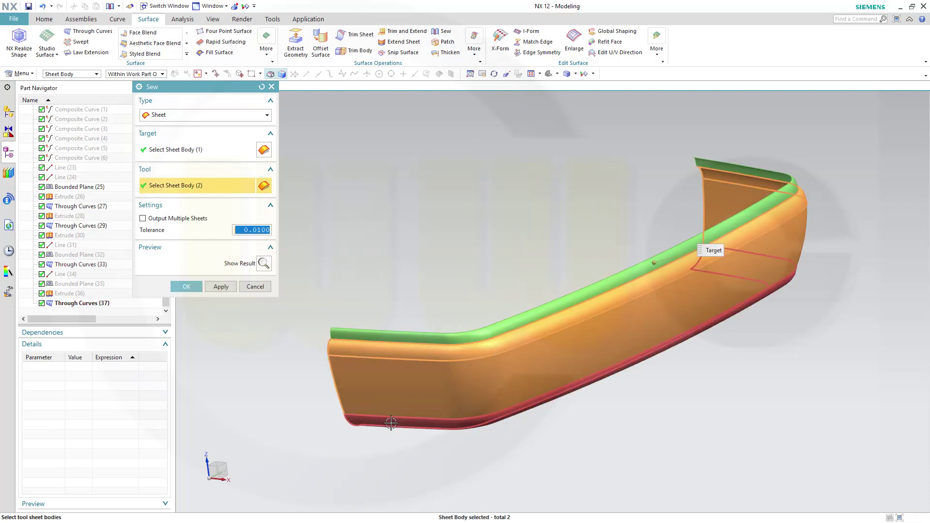
middle_click_drag(616, 443, 620, 407)
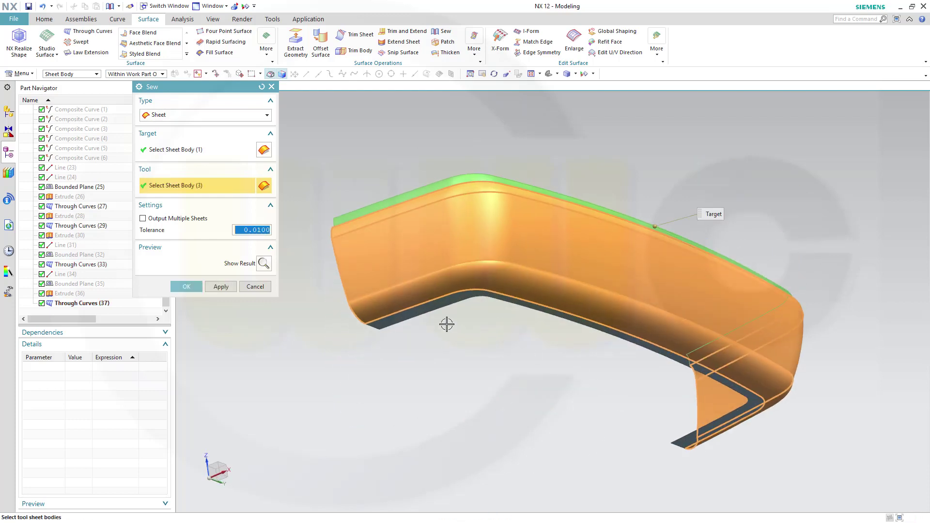
left_click(434, 307)
left_click(185, 287)
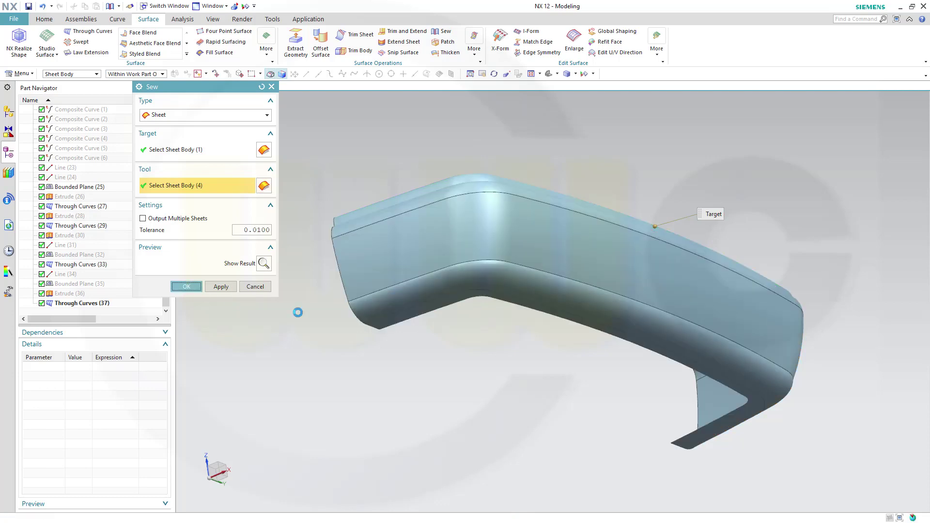
middle_click_drag(536, 347, 542, 380)
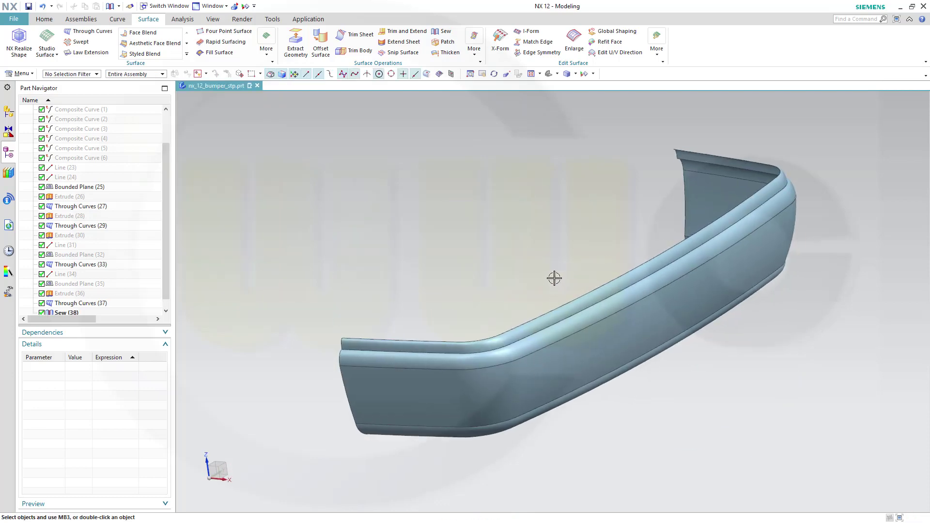
scroll(554, 271, "up", 2)
scroll(554, 269, "down", 2)
scroll(554, 269, "down", 1)
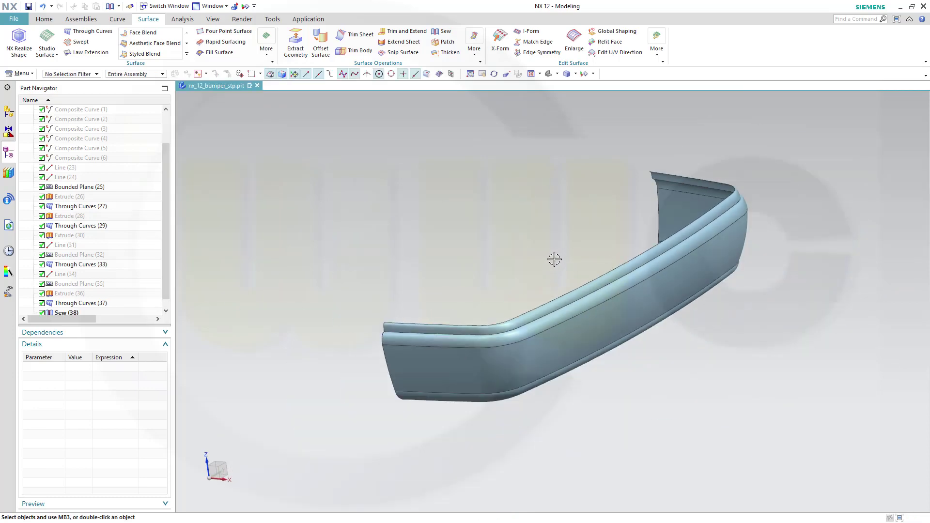
scroll(560, 254, "up", 2)
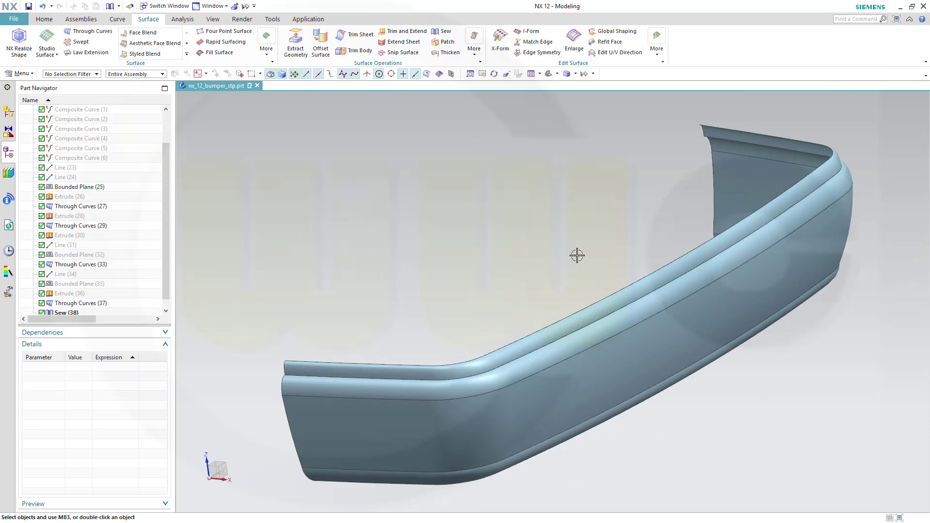
middle_click_drag(585, 250, 630, 231)
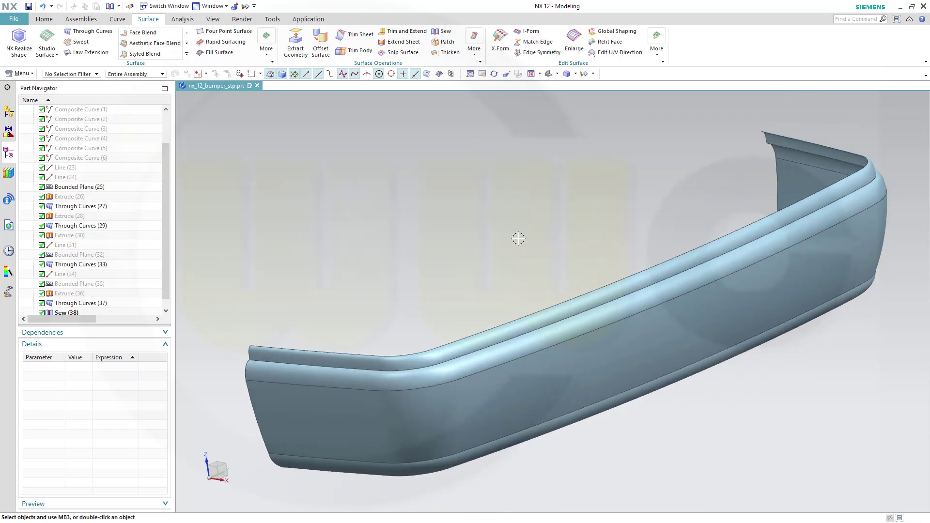